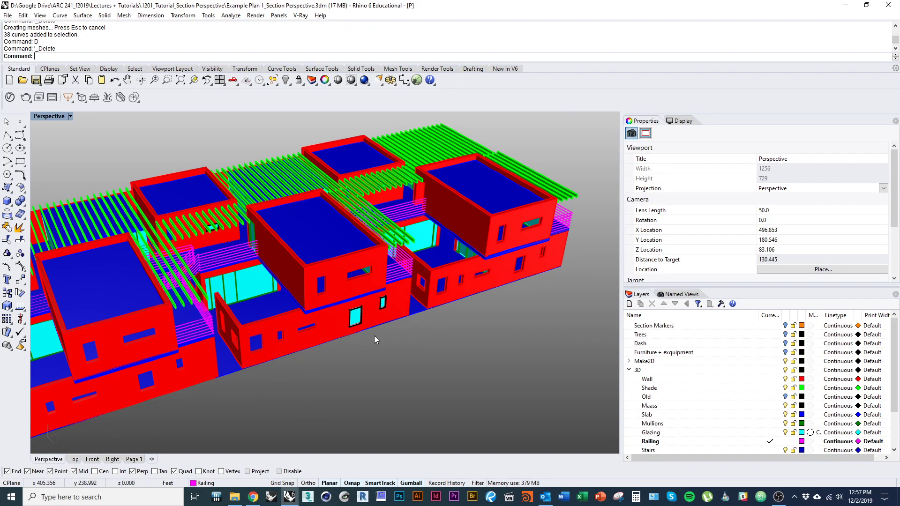
# Step: Examine the row of housing units, including its terraces, railings and roof shading, from several angles
pyautogui.moveTo(381, 350); pyautogui.dragTo(272, 179, button='right')
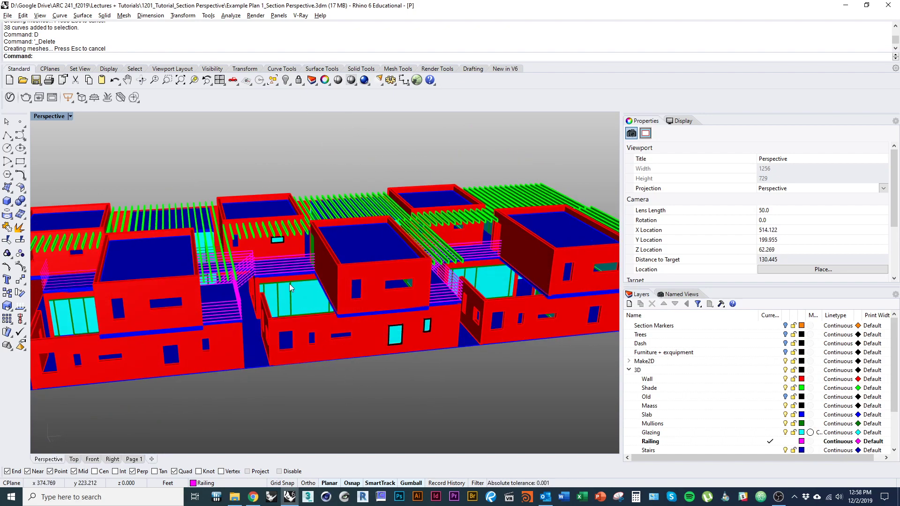
pyautogui.moveTo(338, 392)
pyautogui.keyDown('shift'); pyautogui.mouseDown(button='right')
pyautogui.moveTo(372, 388)
pyautogui.moveTo(328, 405)
pyautogui.moveTo(330, 397)
pyautogui.mouseUp(button='right'); pyautogui.keyUp('shift')
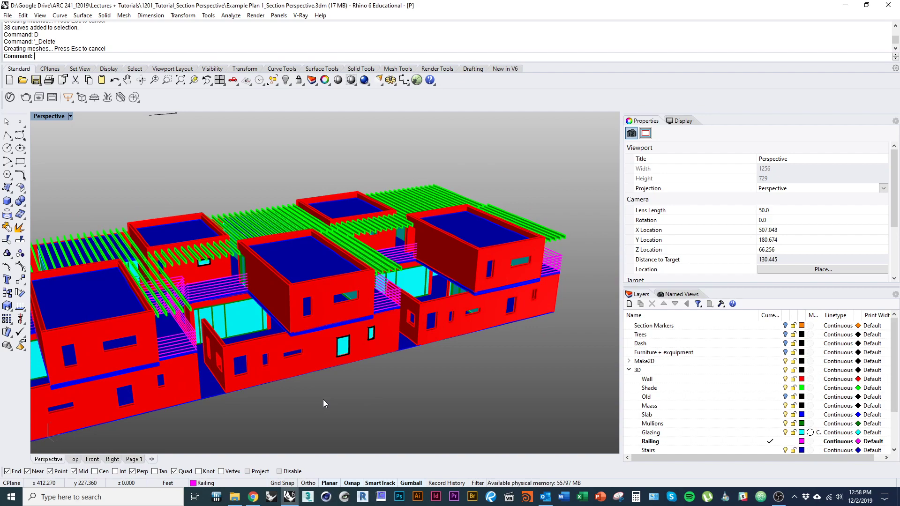
pyautogui.scroll(4, 276, 290)
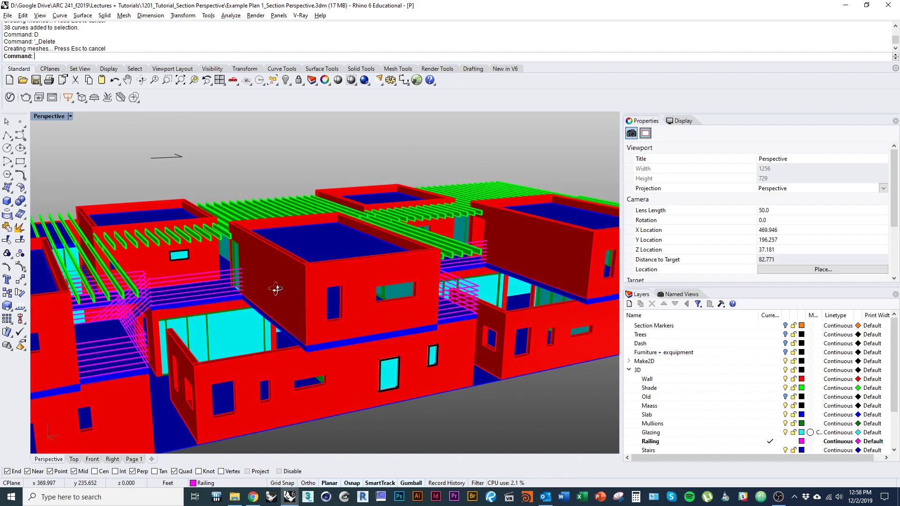
pyautogui.scroll(4, 276, 289)
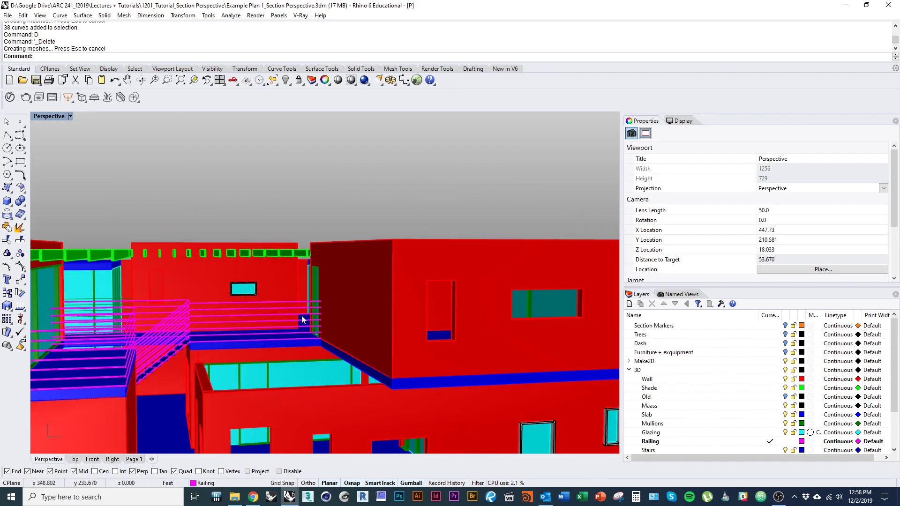
pyautogui.moveTo(302, 320); pyautogui.dragTo(267, 217, button='right')
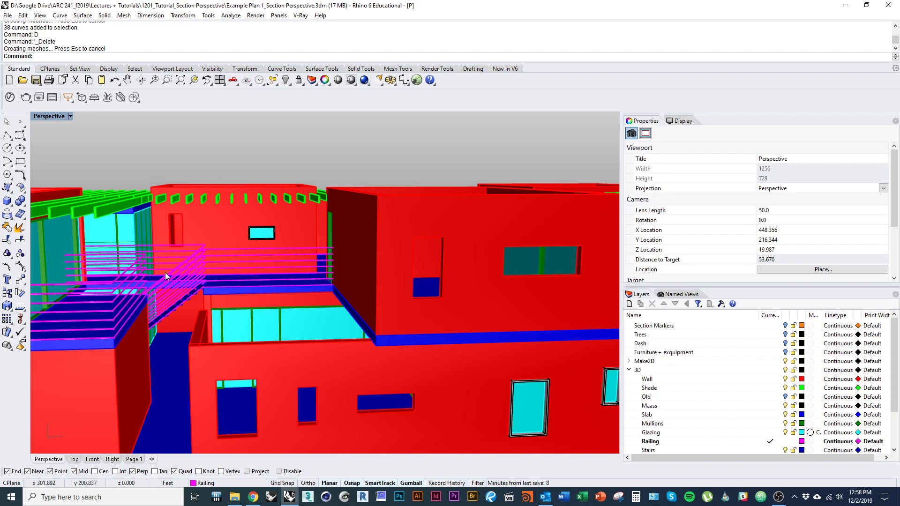
pyautogui.moveTo(342, 307); pyautogui.dragTo(197, 278, button='right')
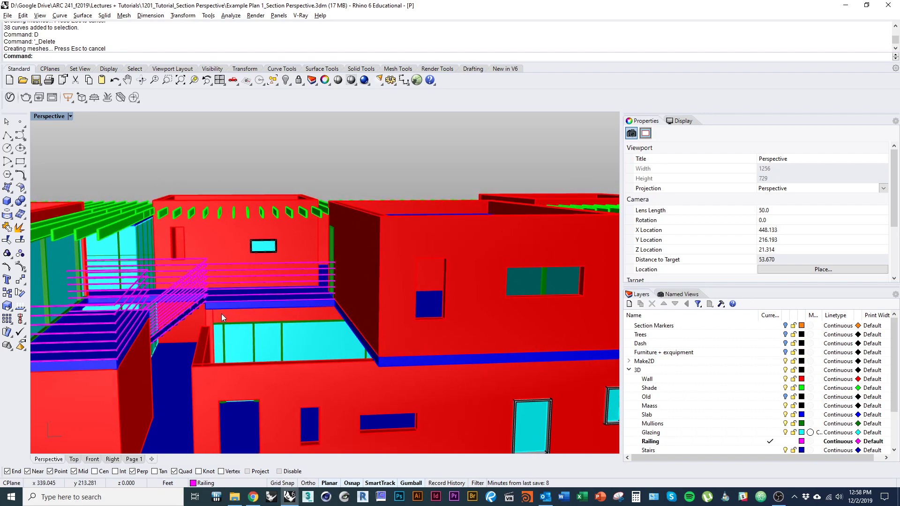
pyautogui.moveTo(310, 325); pyautogui.dragTo(381, 398, button='right')
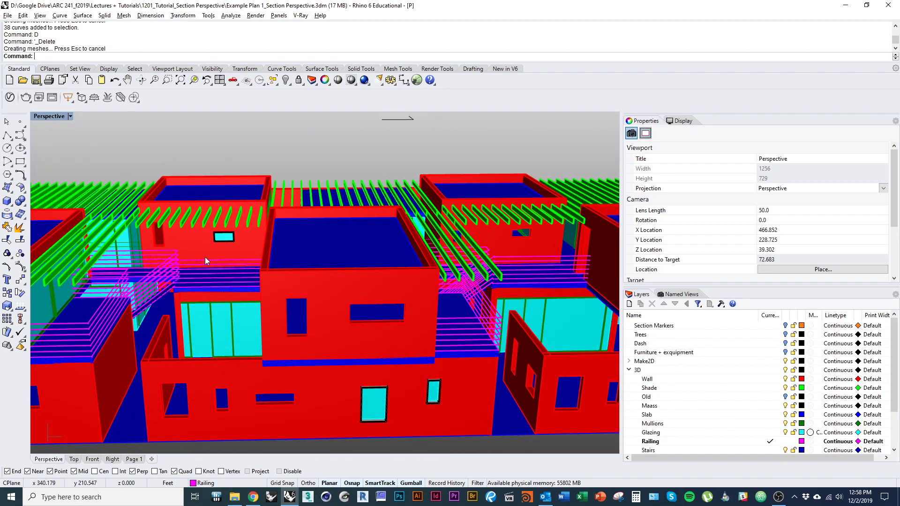
pyautogui.moveTo(254, 326); pyautogui.dragTo(258, 226, button='right')
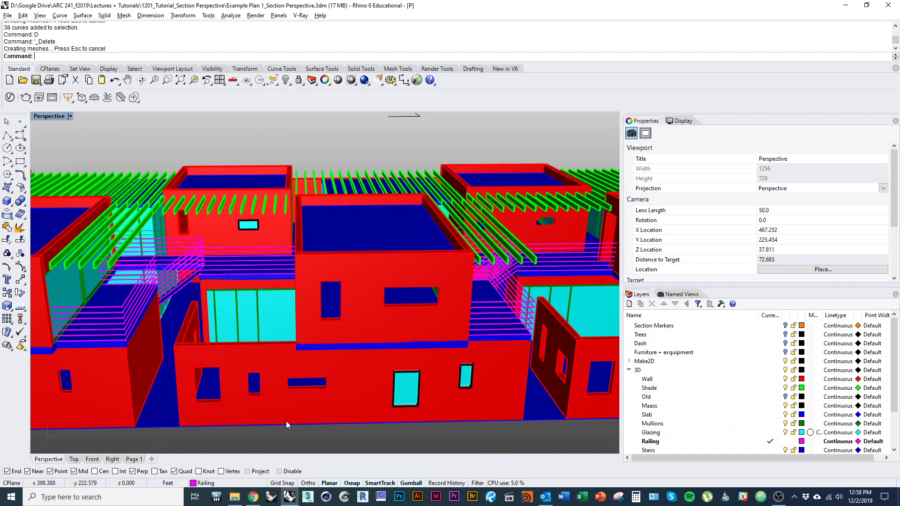
pyautogui.moveTo(284, 421); pyautogui.dragTo(304, 389, button='right')
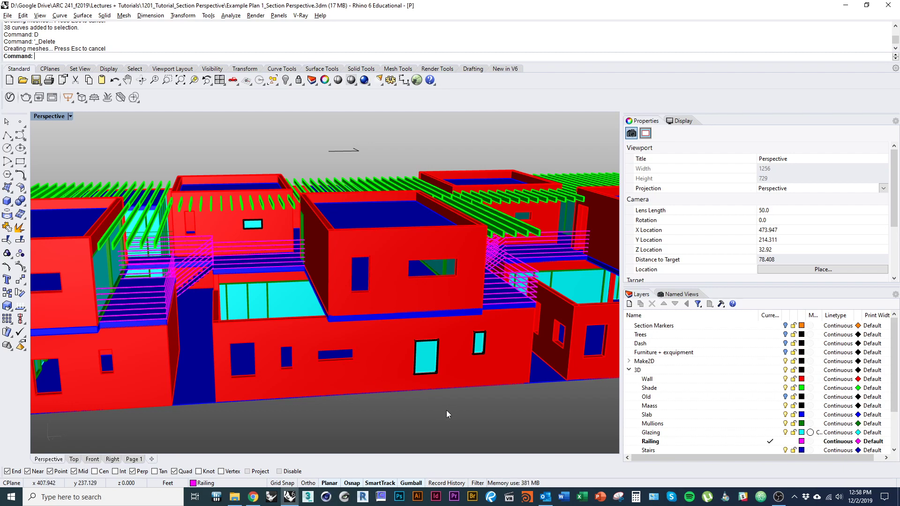
# Step: Collapse the sublayers of the 3D layer in the layer list
pyautogui.click(629, 370)
pyautogui.moveTo(385, 422); pyautogui.dragTo(364, 371, button='right')
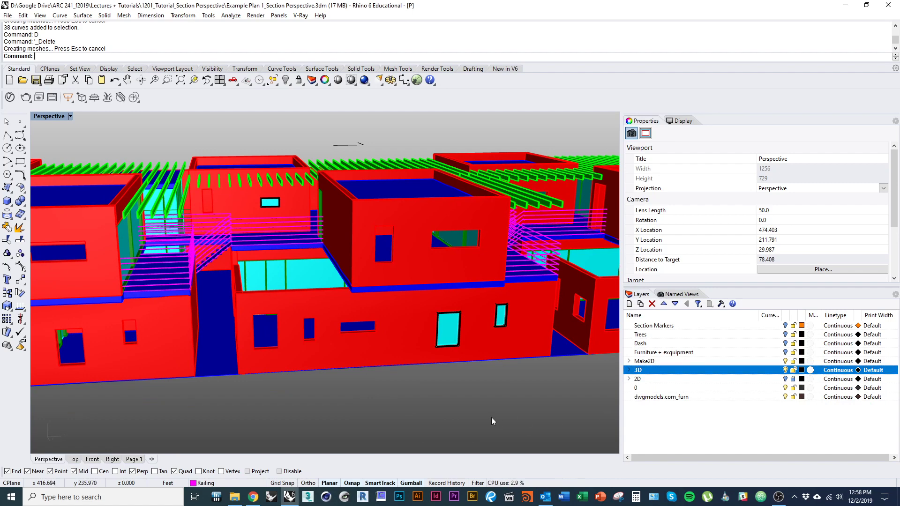
pyautogui.moveTo(338, 313); pyautogui.dragTo(389, 364, button='right')
pyautogui.scroll(-3, 429, 354)
pyautogui.moveTo(316, 281); pyautogui.dragTo(347, 320, button='right')
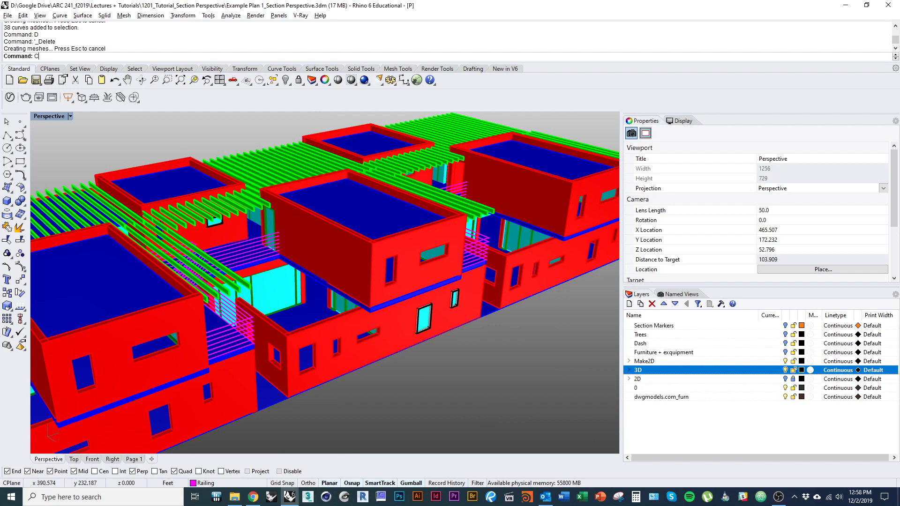
# Step: Create a vertical clipping plane about 5 ft wide across the middle unit's ground-floor courtyard, cutting through the housing row
pyautogui.write('lippin')
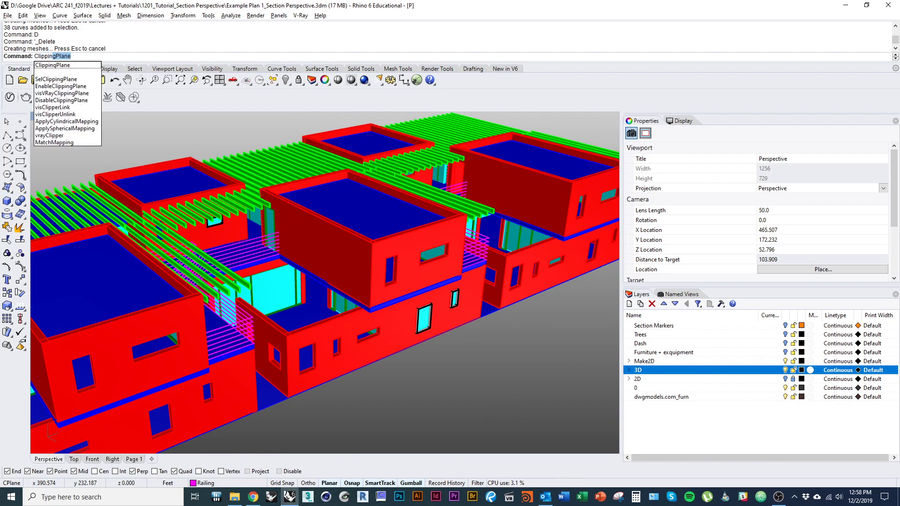
pyautogui.write('gPlan')
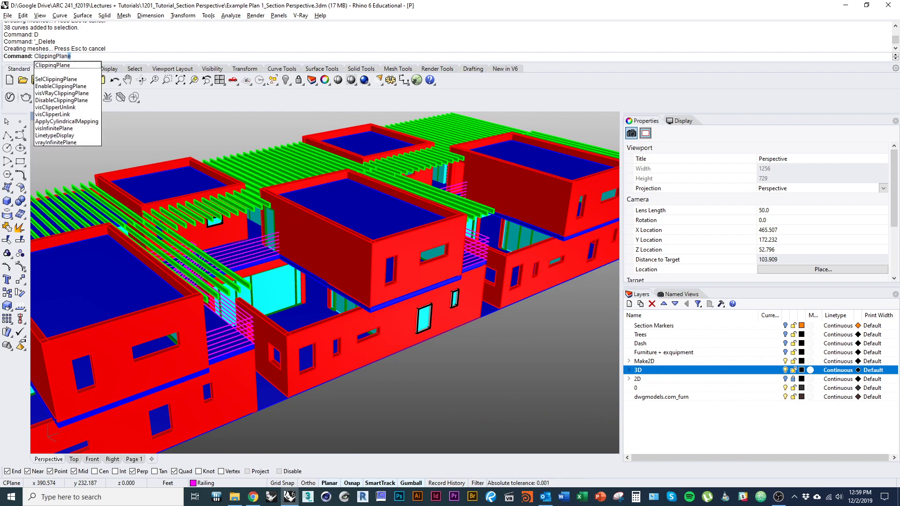
pyautogui.write('e')
pyautogui.press('Return')
pyautogui.keyDown('shift'); pyautogui.moveTo(300, 304); pyautogui.dragTo(286, 291, button='right'); pyautogui.keyUp('shift')
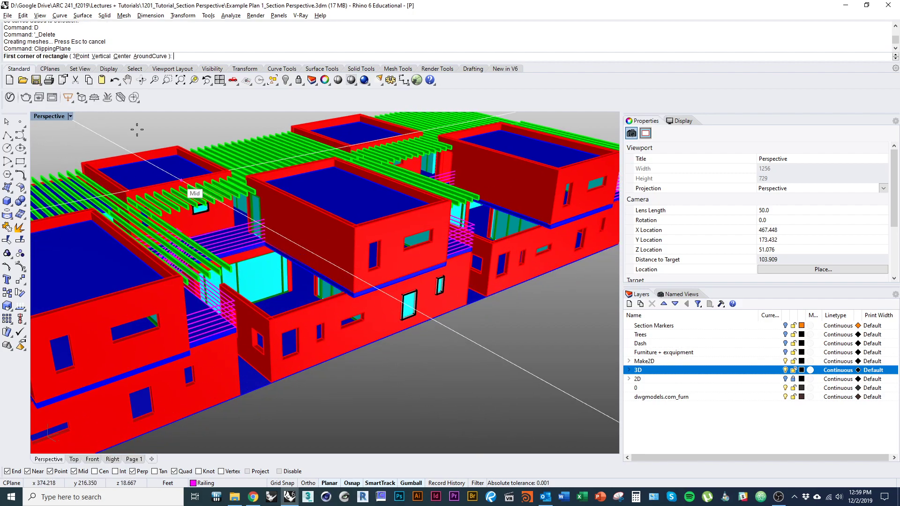
pyautogui.click(100, 56)
pyautogui.moveTo(291, 263); pyautogui.dragTo(354, 336, button='right')
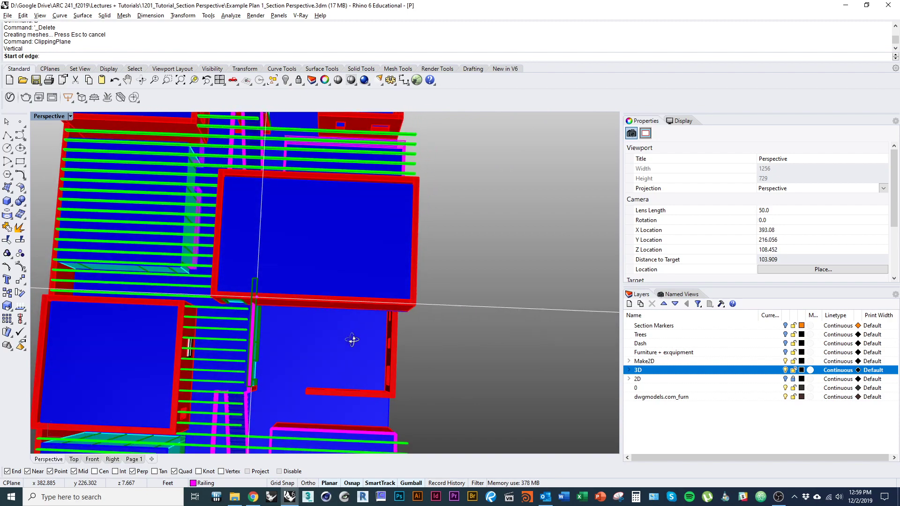
pyautogui.click(294, 355)
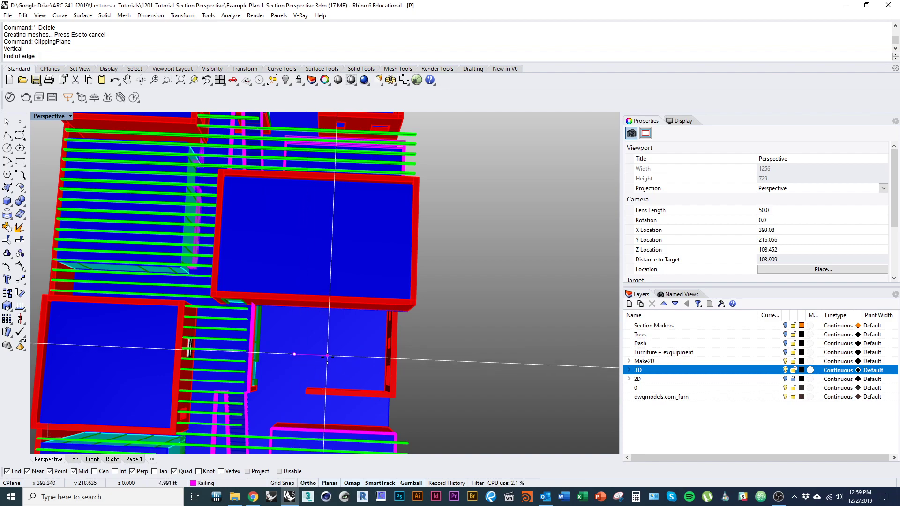
pyautogui.click(327, 355)
pyautogui.moveTo(326, 356); pyautogui.dragTo(276, 303, button='right')
pyautogui.click(288, 342)
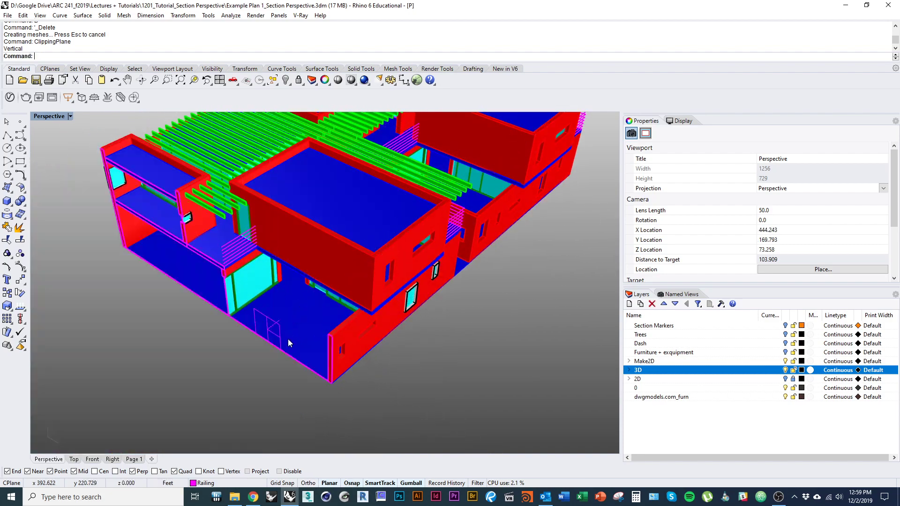
# Step: Move the clipping plane object sideways along its cutting line until it sits outside the building
pyautogui.moveTo(287, 342); pyautogui.dragTo(319, 314, button='right')
pyautogui.click(317, 320)
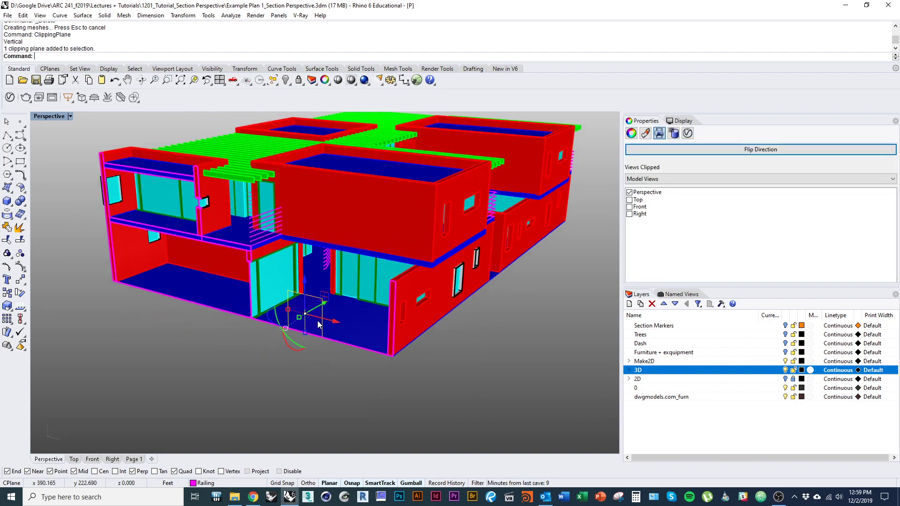
pyautogui.scroll(5, 311, 304)
pyautogui.scroll(-5, 303, 324)
pyautogui.scroll(3, 304, 323)
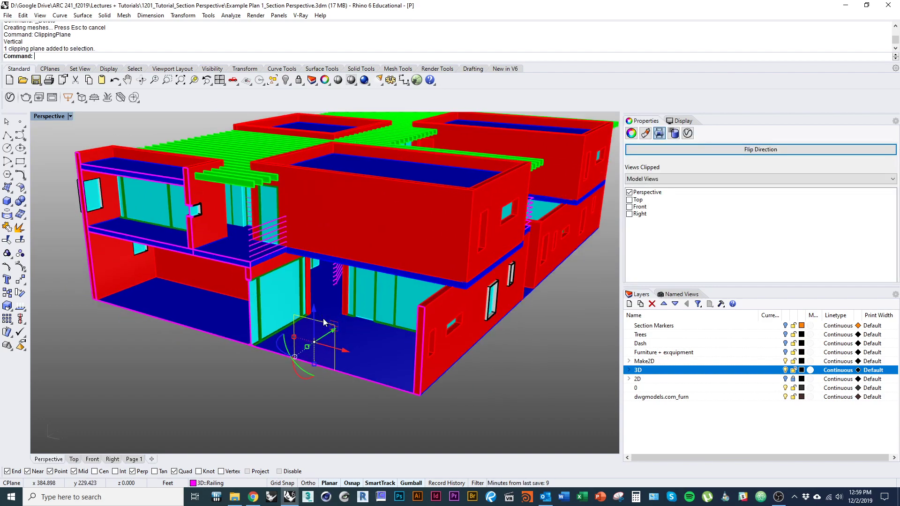
pyautogui.moveTo(326, 336); pyautogui.dragTo(487, 389)
pyautogui.press('Escape')
pyautogui.scroll(-3, 325, 345)
pyautogui.click(328, 345)
pyautogui.click(358, 406)
pyautogui.moveTo(358, 405)
pyautogui.mouseDown(button='right')
pyautogui.moveTo(426, 389)
pyautogui.moveTo(361, 406)
pyautogui.moveTo(353, 382)
pyautogui.moveTo(347, 399)
pyautogui.moveTo(355, 417)
pyautogui.mouseUp(button='right')
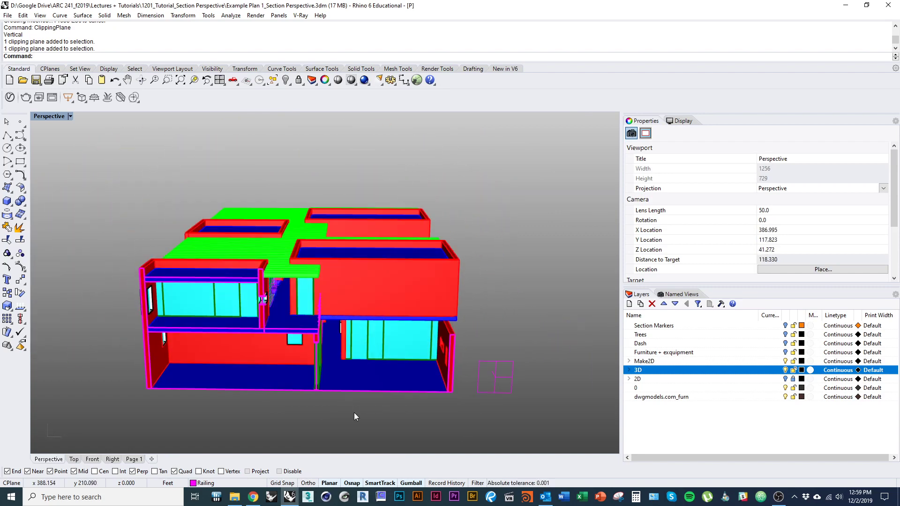
# Step: Set the viewport to the standard Perspective view and inspect the cut face frontally and from an angle
pyautogui.click(55, 117)
pyautogui.moveTo(159, 344)
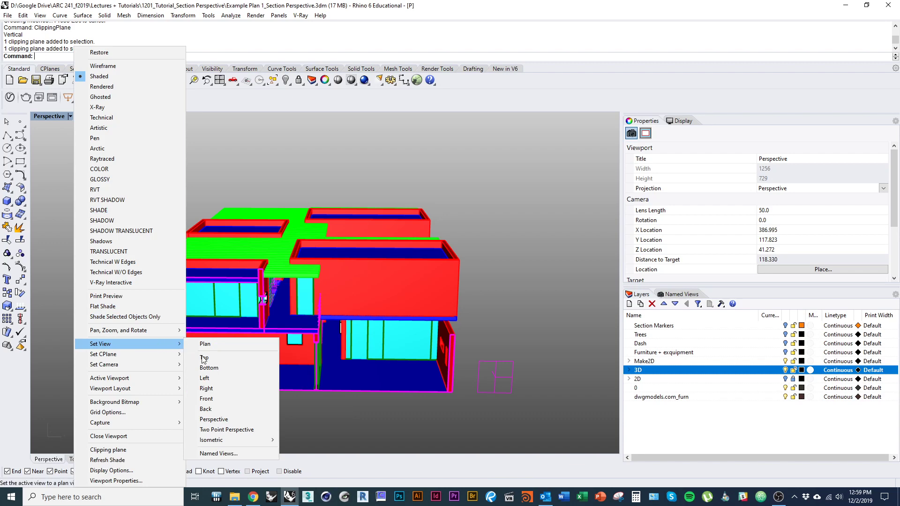
pyautogui.click(214, 419)
pyautogui.moveTo(304, 373); pyautogui.dragTo(268, 382, button='right')
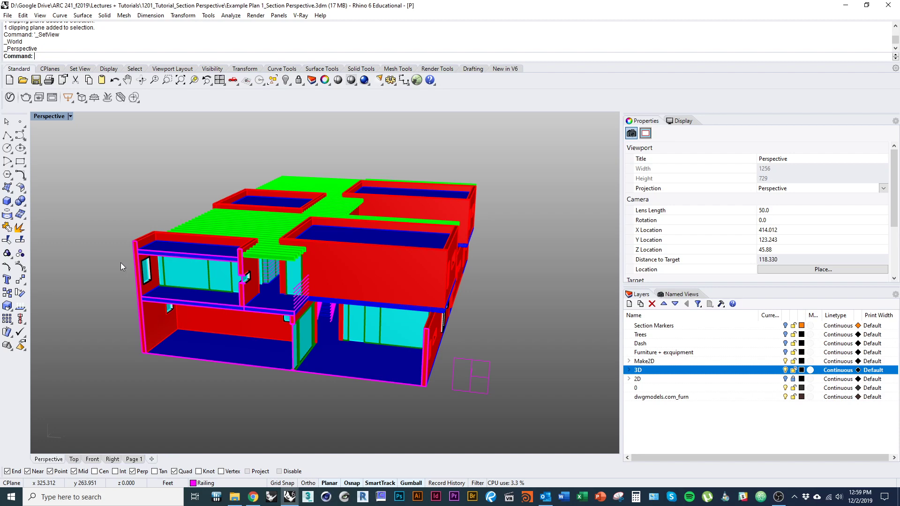
pyautogui.moveTo(410, 378); pyautogui.dragTo(407, 349, button='right')
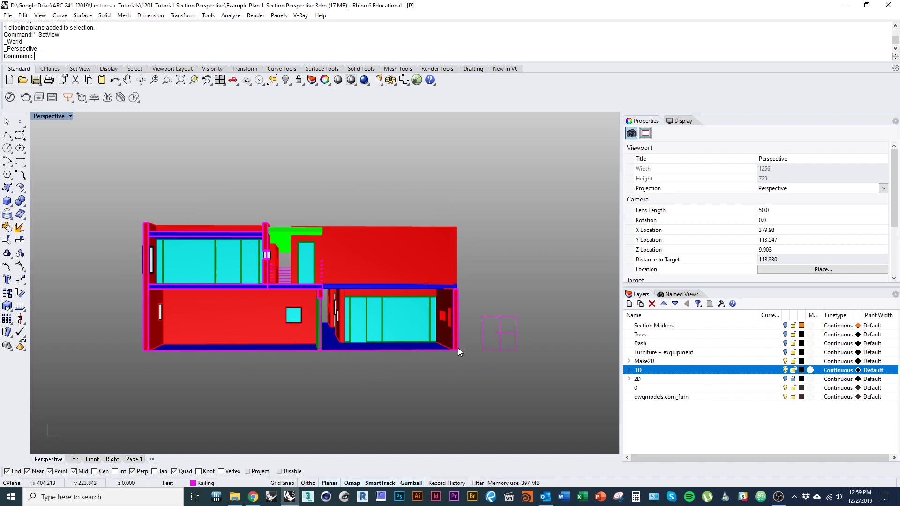
pyautogui.moveTo(458, 348); pyautogui.dragTo(380, 400, button='right')
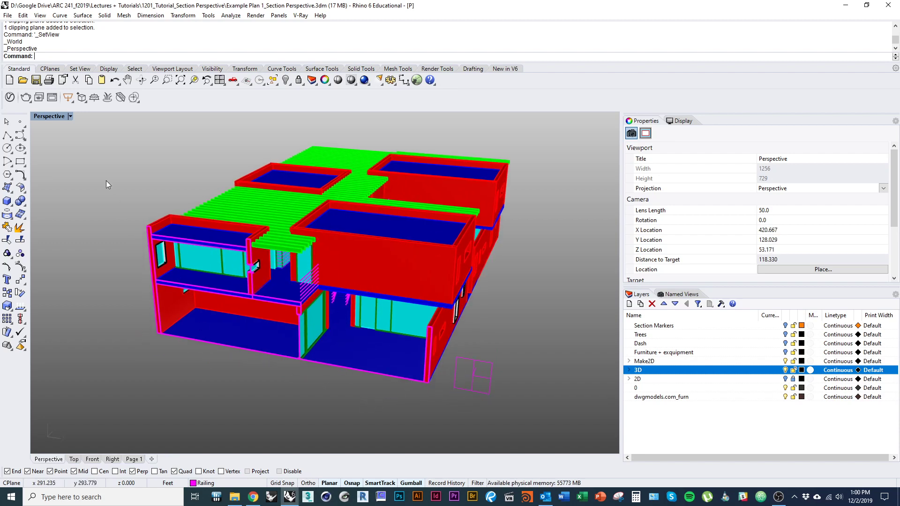
# Step: Show the four-viewport layout and hide the objects selected across the Top view, including the housing row's ground slab
pyautogui.doubleClick(45, 117)
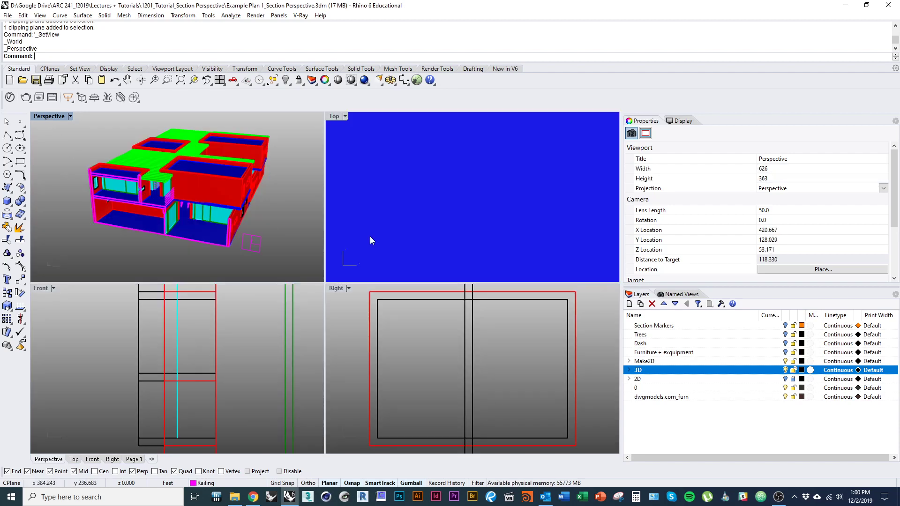
pyautogui.scroll(-10, 401, 225)
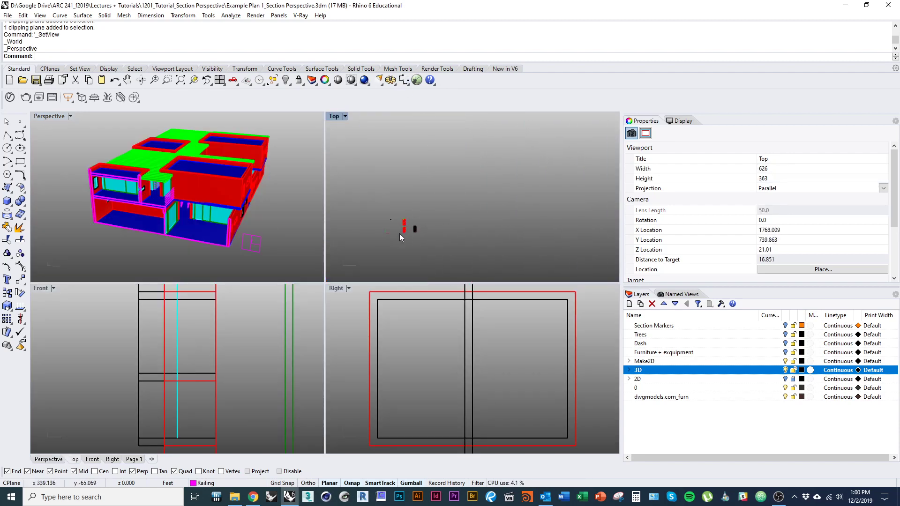
pyautogui.scroll(18, 401, 231)
pyautogui.moveTo(472, 213); pyautogui.dragTo(445, 190, button='right')
pyautogui.moveTo(518, 167); pyautogui.dragTo(355, 191)
pyautogui.hotkey('ctrl', 'h')
pyautogui.moveTo(387, 206); pyautogui.dragTo(418, 233, button='right')
pyautogui.scroll(13, 430, 201)
pyautogui.moveTo(441, 186); pyautogui.dragTo(448, 228, button='right')
pyautogui.scroll(-2, 460, 196)
# Step: Show the Perspective viewport's camera object with the Camera command and locate its cone in the Top view
pyautogui.click(283, 231)
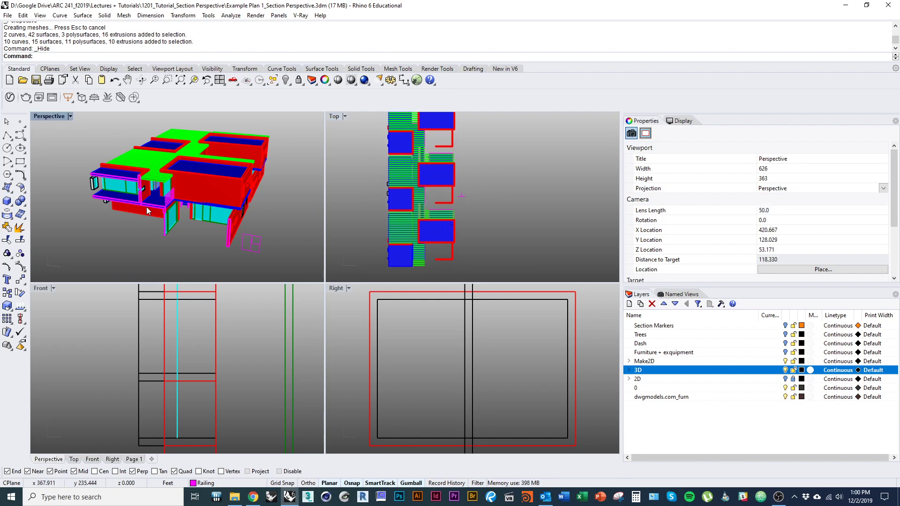
pyautogui.write('Camera')
pyautogui.press('Return')
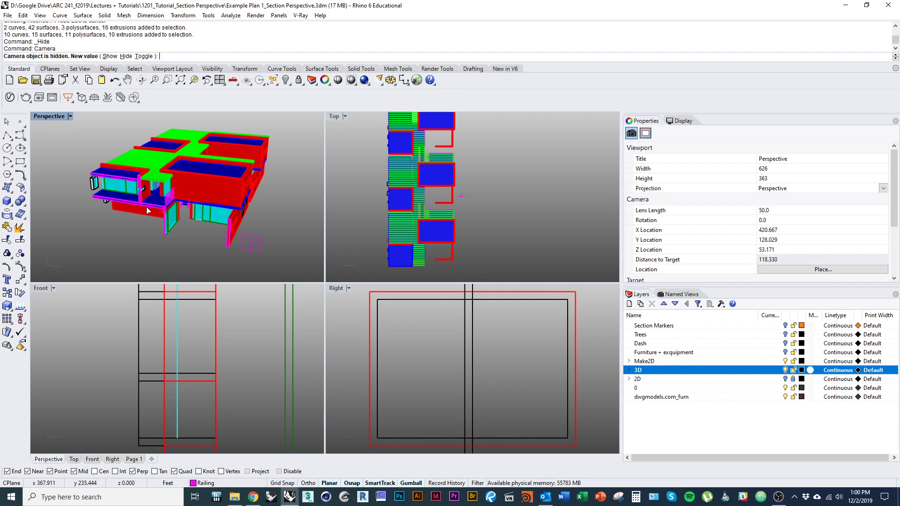
pyautogui.click(115, 57)
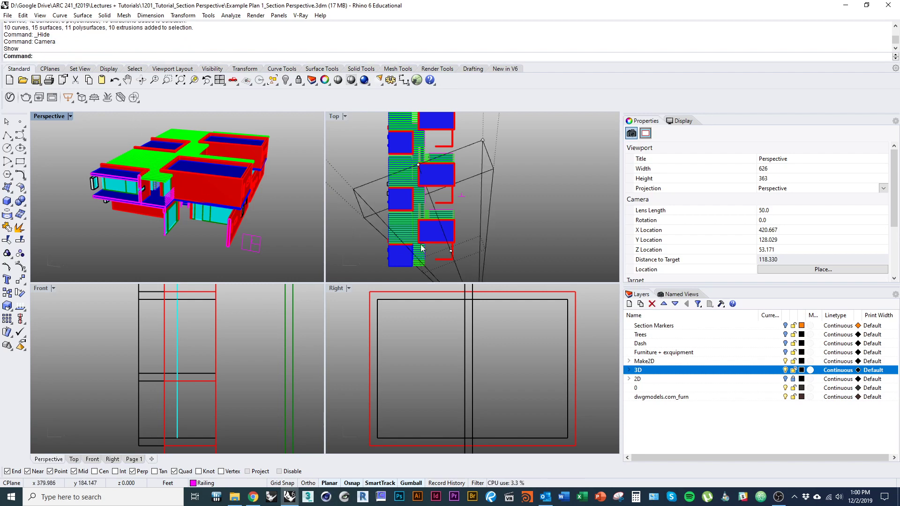
pyautogui.click(493, 226)
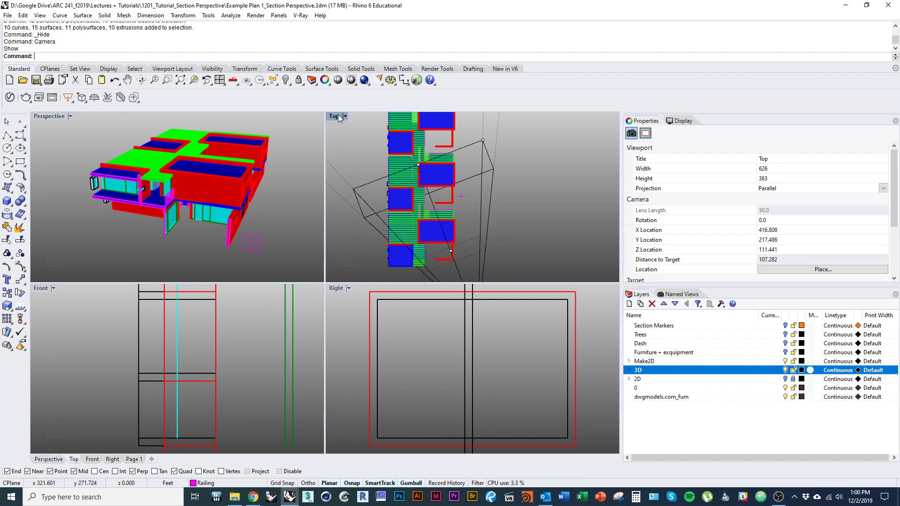
pyautogui.scroll(-5, 485, 215)
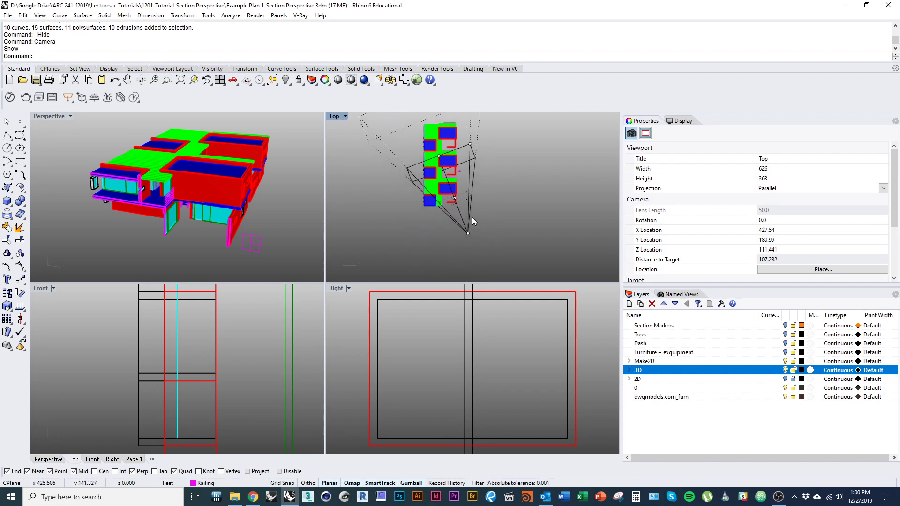
pyautogui.scroll(4, 426, 165)
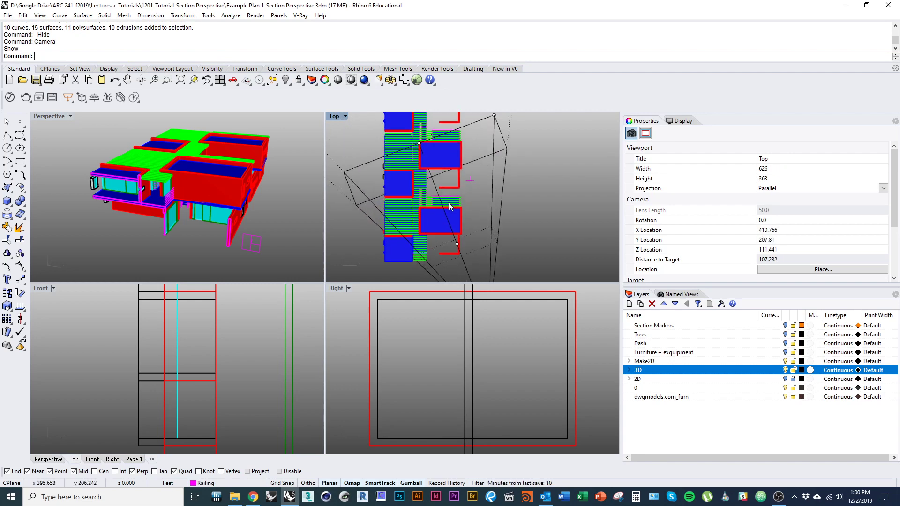
# Step: Display the Top viewport in wireframe and move the camera's target point sideways beyond the outer walls
pyautogui.hotkey('ctrl', 'alt', 'w')
pyautogui.scroll(3, 431, 180)
pyautogui.moveTo(420, 144); pyautogui.dragTo(487, 176)
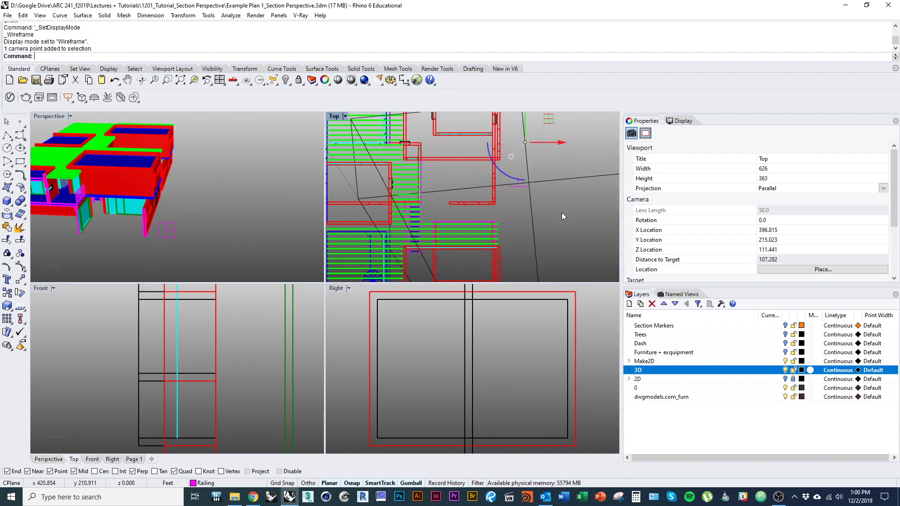
# Step: Move the camera's target point farther outward from the housing row, then deselect it
pyautogui.scroll(-4, 487, 213)
pyautogui.moveTo(484, 215); pyautogui.dragTo(422, 183, button='right')
pyautogui.moveTo(492, 177); pyautogui.dragTo(494, 213, button='right')
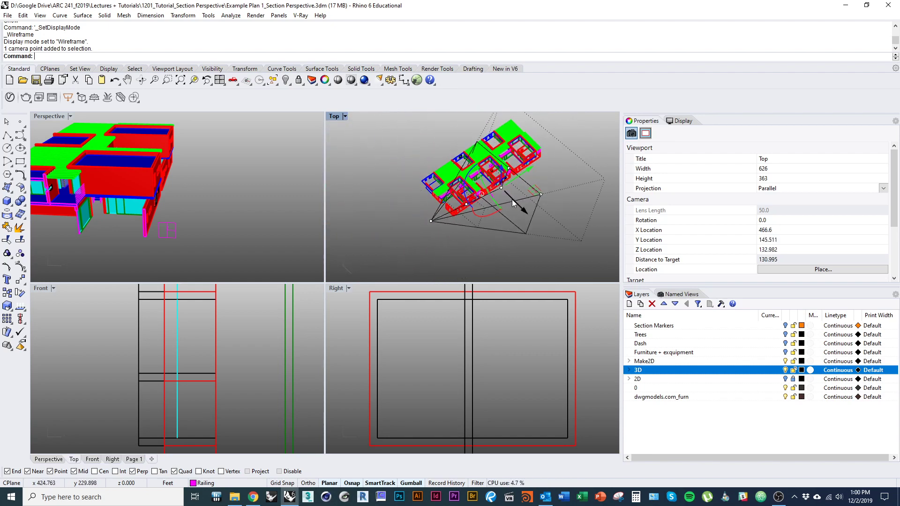
pyautogui.moveTo(513, 201); pyautogui.dragTo(525, 211)
pyautogui.click(496, 266)
pyautogui.moveTo(464, 246); pyautogui.dragTo(468, 269, button='right')
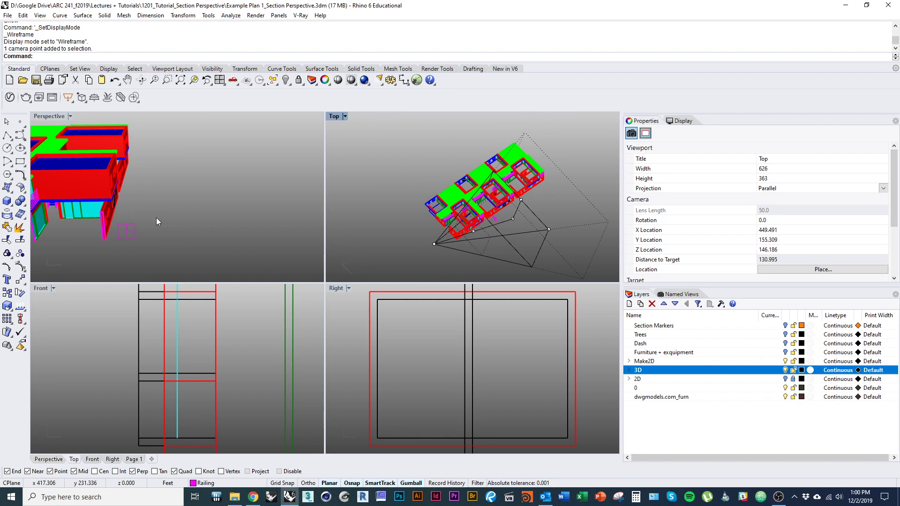
# Step: Maximize the Top viewport and draw a guide line about 72 ft long from the camera's target point, running parallel to the housing row
pyautogui.moveTo(458, 251); pyautogui.dragTo(418, 224, button='right')
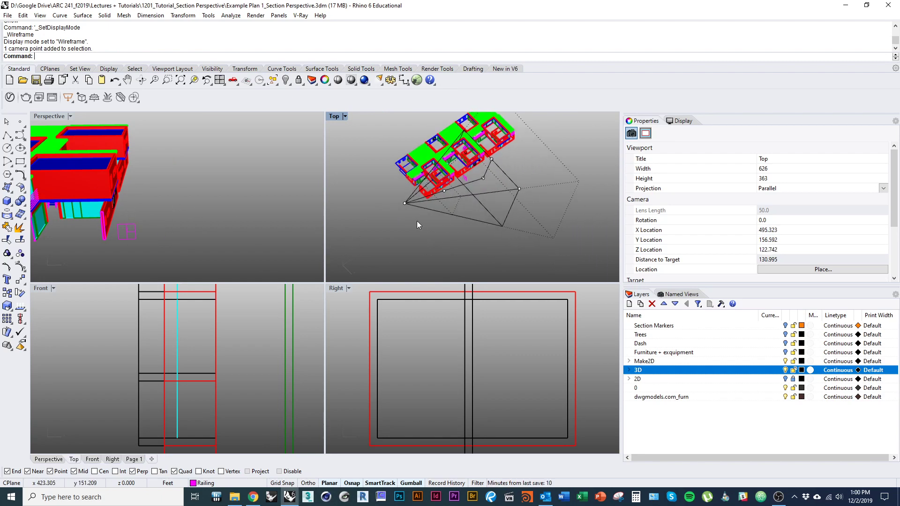
pyautogui.doubleClick(335, 116)
pyautogui.keyDown('ctrl'); pyautogui.keyDown('shift'); pyautogui.moveTo(337, 147); pyautogui.dragTo(350, 286, button='right'); pyautogui.keyUp('shift'); pyautogui.keyUp('ctrl')
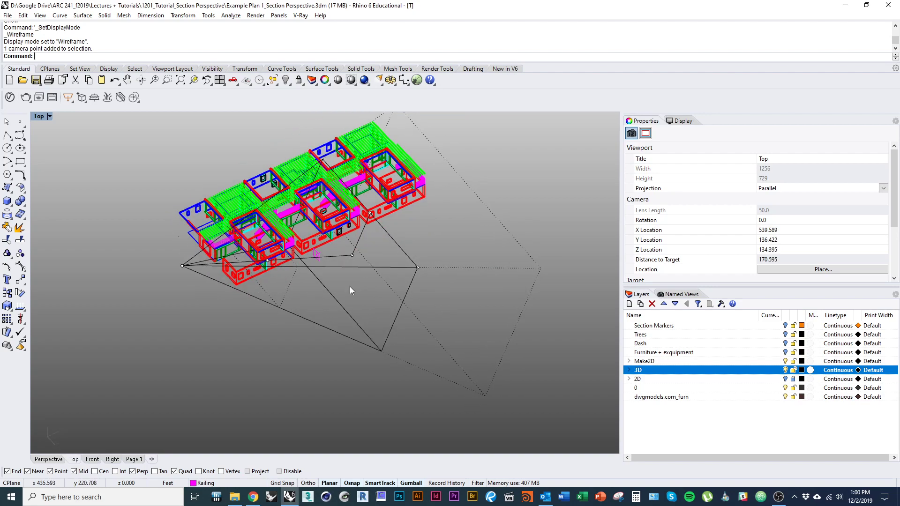
pyautogui.write('line')
pyautogui.press('Return')
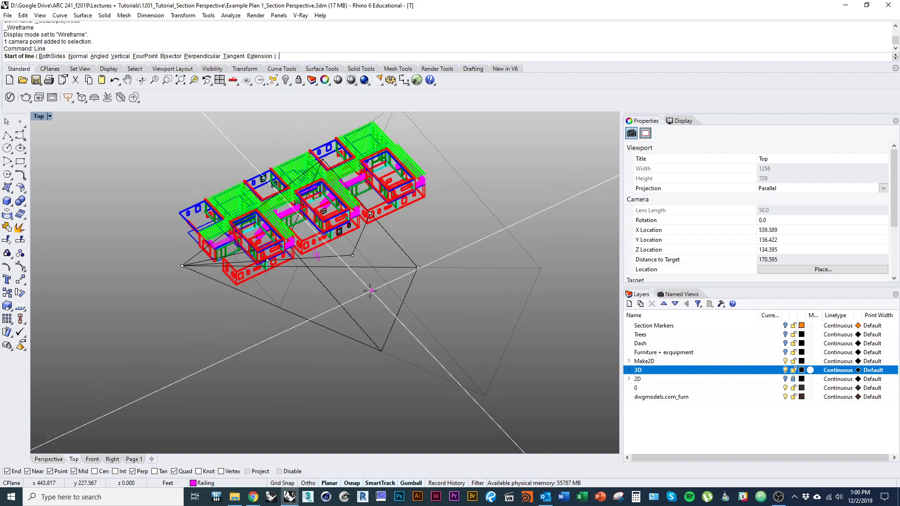
pyautogui.scroll(3, 370, 291)
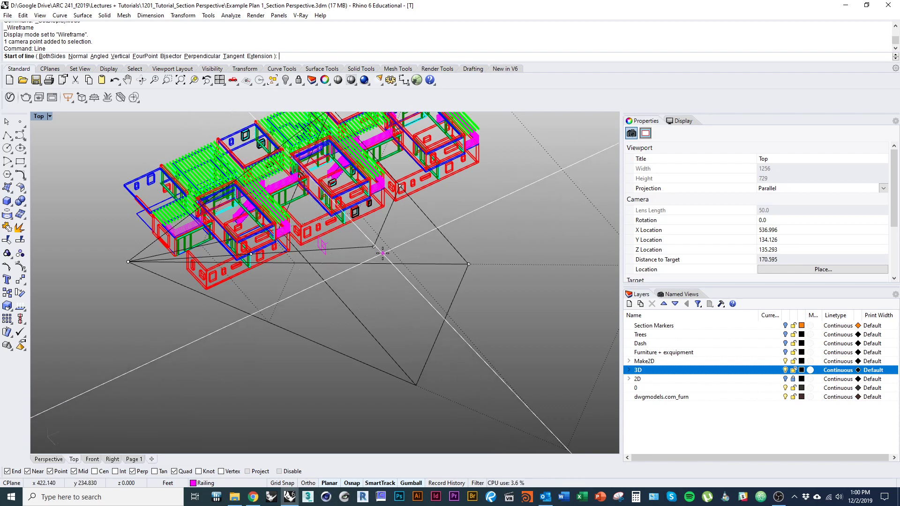
pyautogui.click(374, 247)
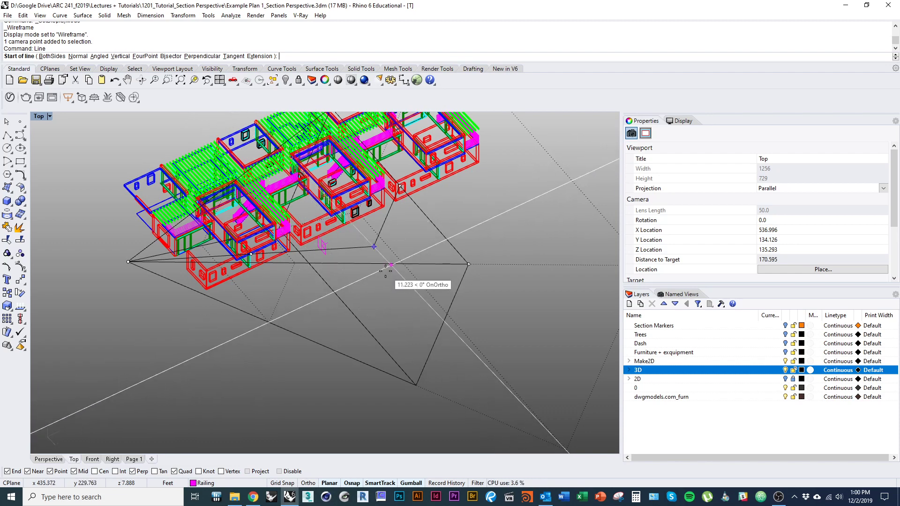
pyautogui.click(373, 247)
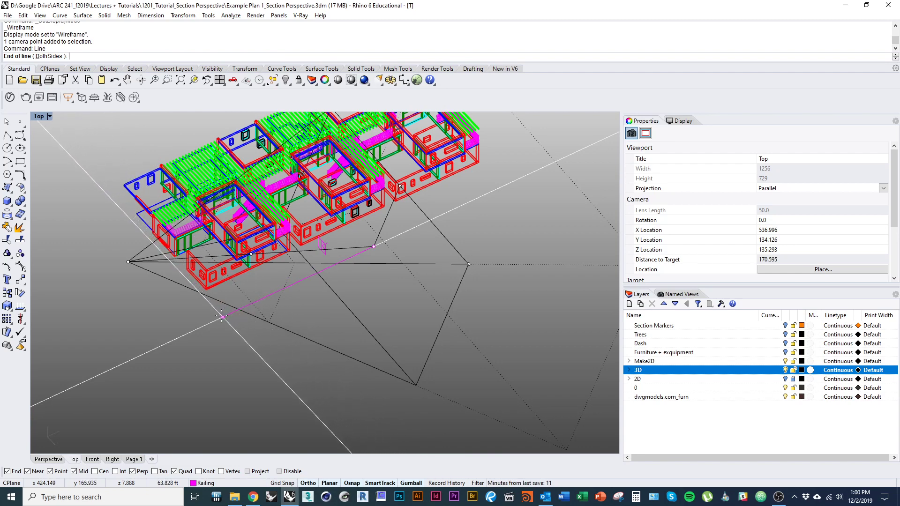
pyautogui.click(204, 325)
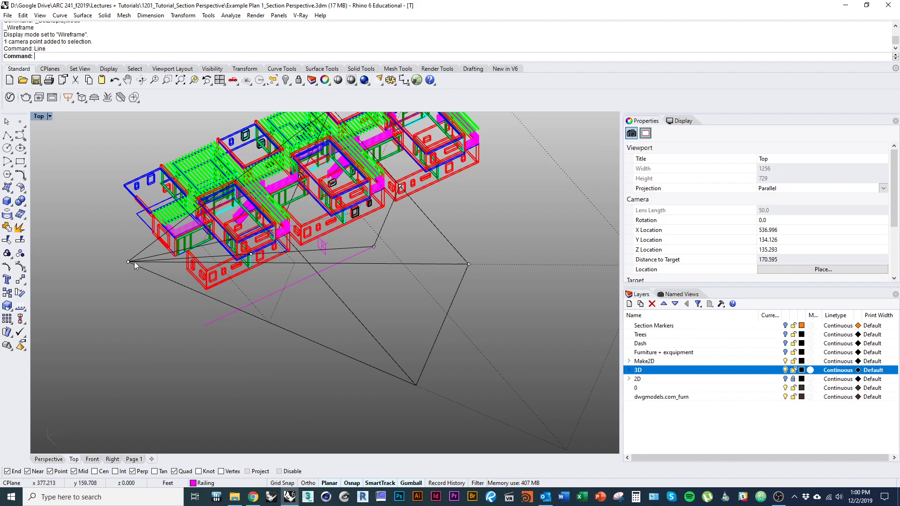
# Step: Snap the camera's location point onto the free end of the guide line and return to plan view
pyautogui.moveTo(128, 261); pyautogui.dragTo(205, 324)
pyautogui.moveTo(205, 324); pyautogui.dragTo(192, 352, button='right')
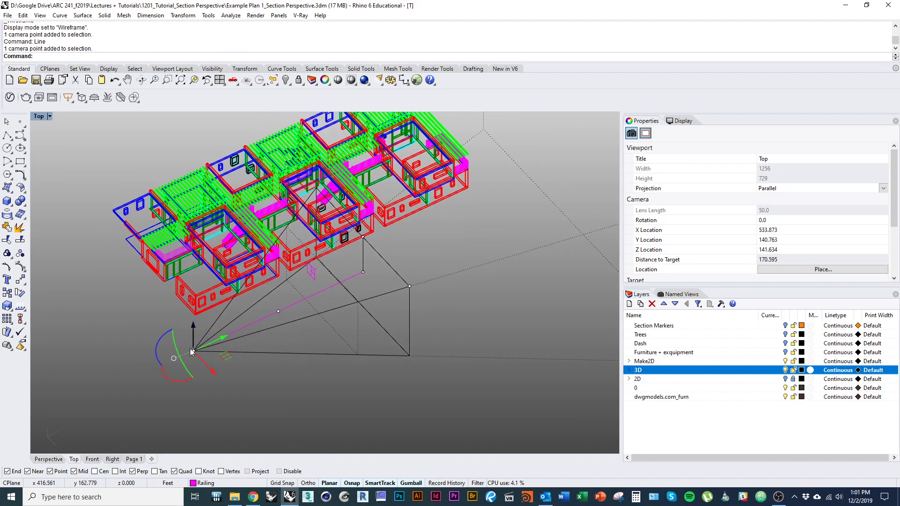
pyautogui.moveTo(356, 332)
pyautogui.mouseDown(button='right')
pyautogui.moveTo(300, 301)
pyautogui.moveTo(364, 338)
pyautogui.mouseUp(button='right')
pyautogui.write('top')
pyautogui.press('Return')
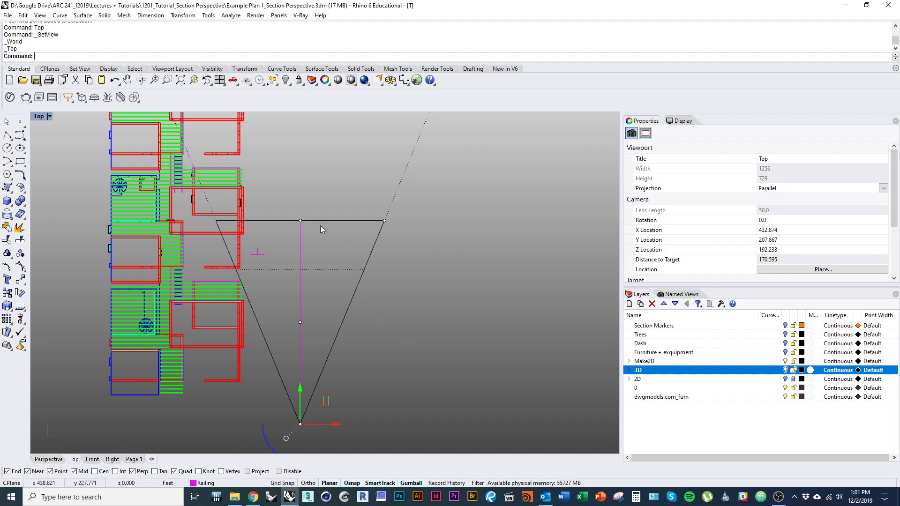
# Step: Check the camera cone's alignment with the housing row in the Right view, then return to the Top view
pyautogui.keyDown('ctrl'); pyautogui.keyDown('shift'); pyautogui.moveTo(365, 234); pyautogui.dragTo(323, 170, button='right'); pyautogui.keyUp('shift'); pyautogui.keyUp('ctrl')
pyautogui.write('Right')
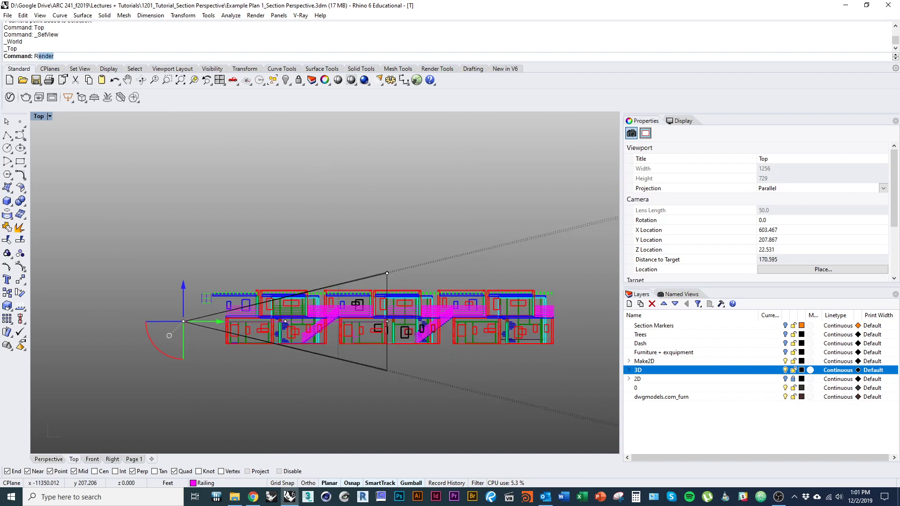
pyautogui.press('Return')
pyautogui.keyDown('ctrl'); pyautogui.moveTo(393, 308); pyautogui.dragTo(385, 272, button='right'); pyautogui.keyUp('ctrl')
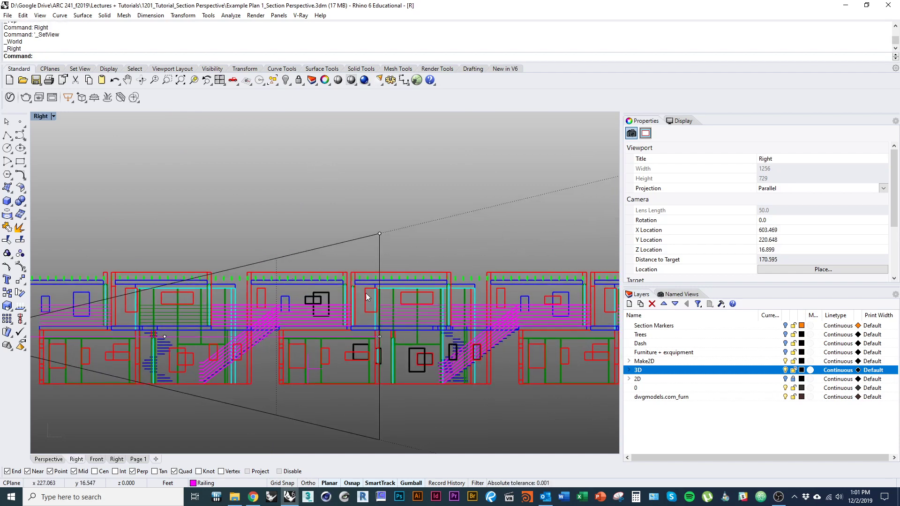
pyautogui.keyDown('ctrl'); pyautogui.moveTo(369, 300); pyautogui.dragTo(369, 339, button='right'); pyautogui.keyUp('ctrl')
pyautogui.moveTo(331, 312); pyautogui.dragTo(361, 280, button='right')
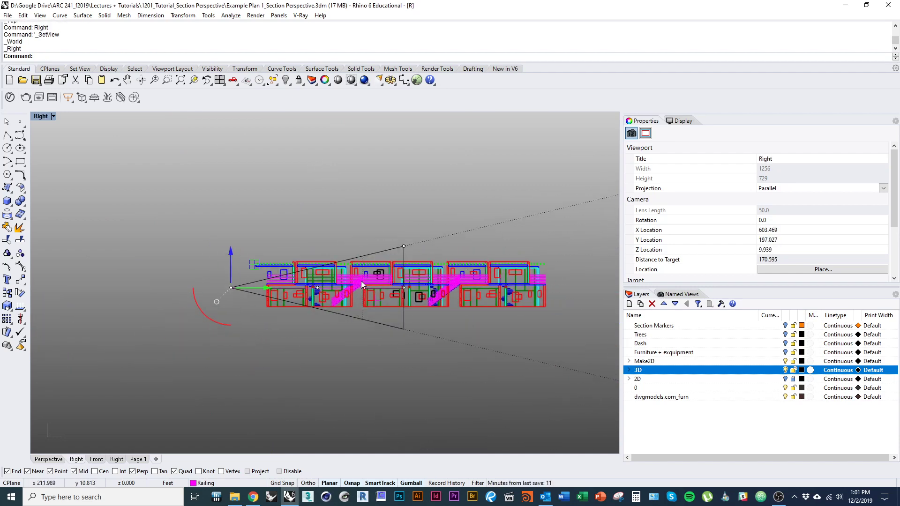
pyautogui.write('Top')
pyautogui.press('Return')
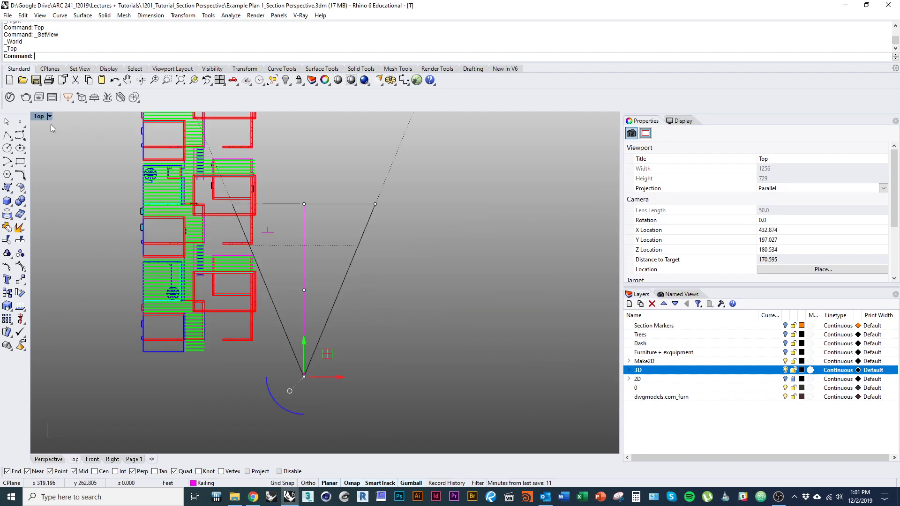
# Step: Restore the four-viewport layout and move the camera points together with the guide line sideways onto the housing row
pyautogui.doubleClick(39, 117)
pyautogui.click(212, 239)
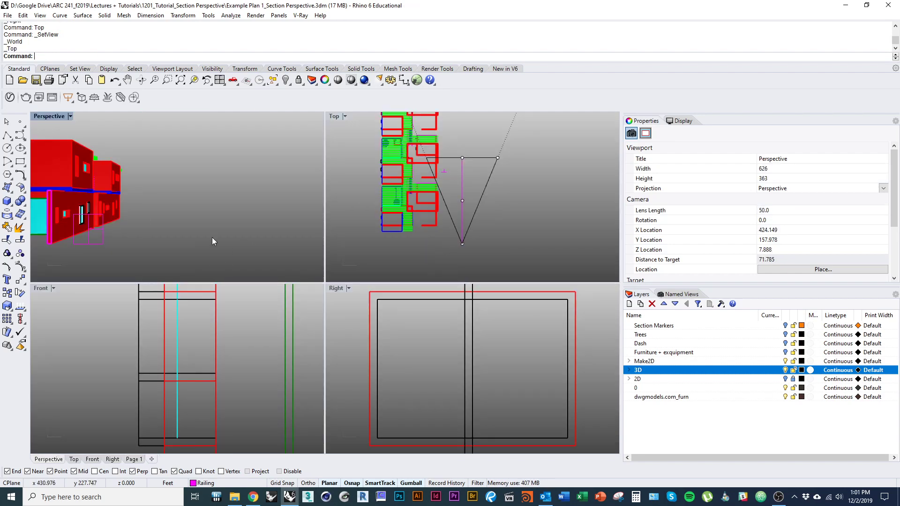
pyautogui.click(357, 241)
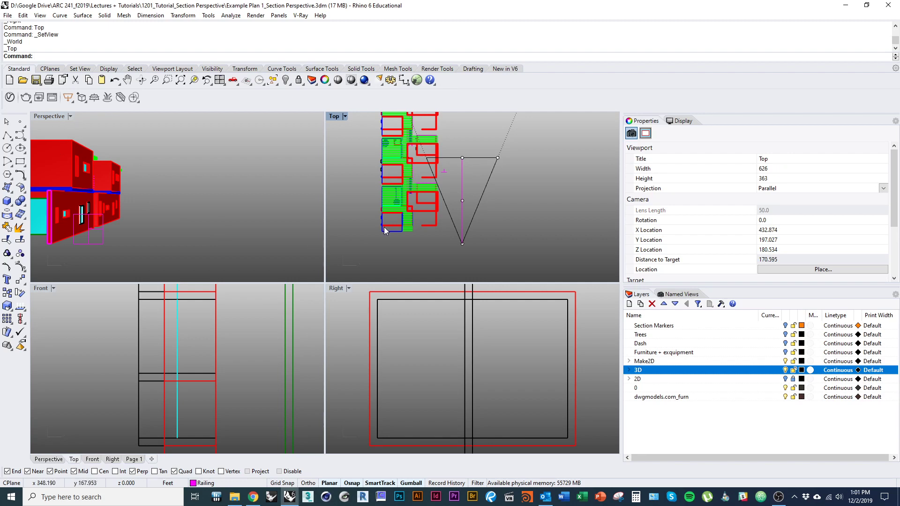
pyautogui.click(462, 228)
pyautogui.moveTo(486, 265); pyautogui.dragTo(456, 148)
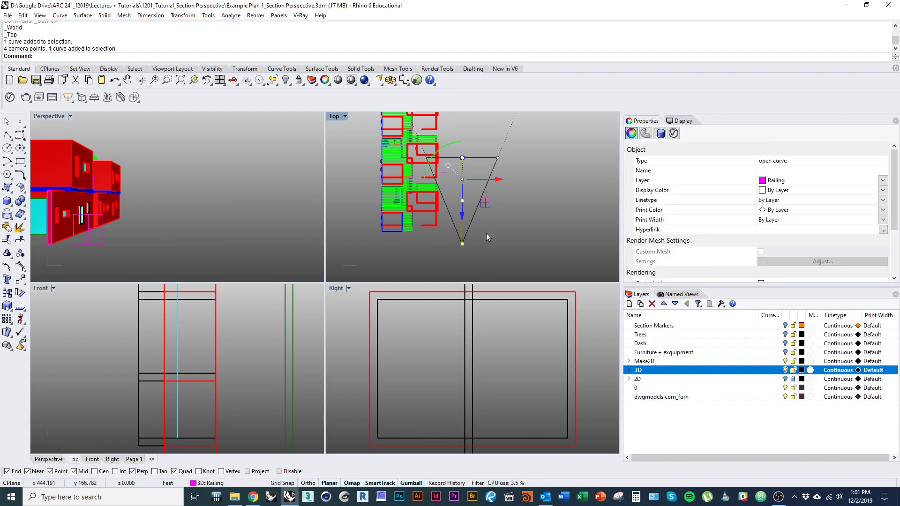
pyautogui.write('m')
pyautogui.press('Return')
pyautogui.click(543, 189)
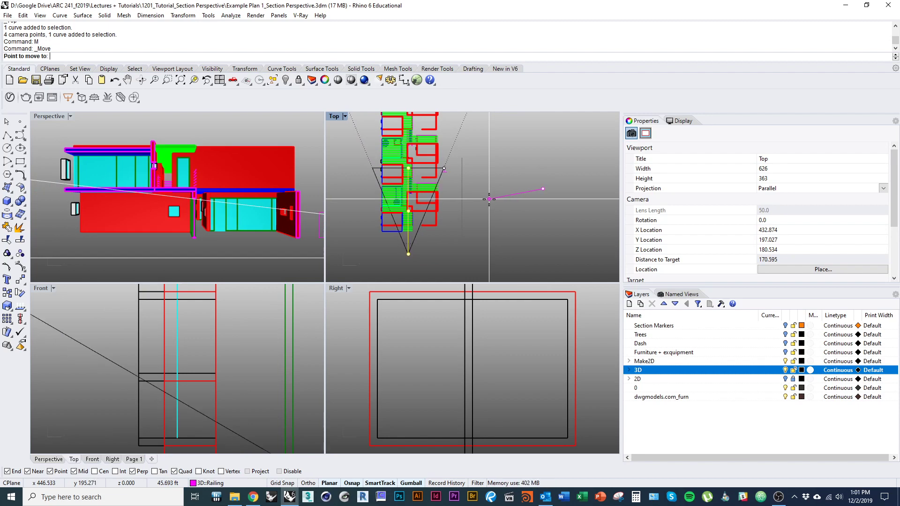
pyautogui.press('Escape')
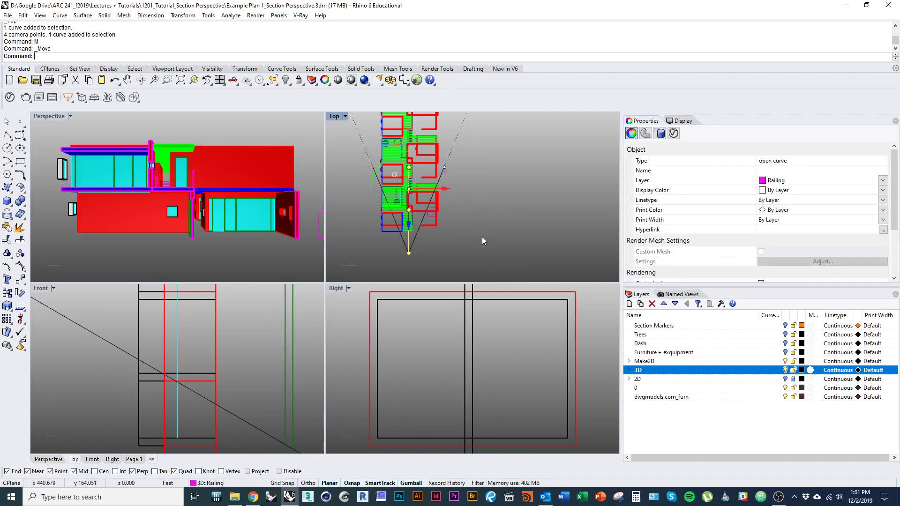
# Step: Move the camera and its guide line vertically upward by about 5.7 ft, to the upper-floor level
pyautogui.keyDown('ctrl'); pyautogui.keyDown('shift'); pyautogui.moveTo(472, 240); pyautogui.dragTo(433, 214, button='right'); pyautogui.keyUp('shift'); pyautogui.keyUp('ctrl')
pyautogui.scroll(5, 398, 239)
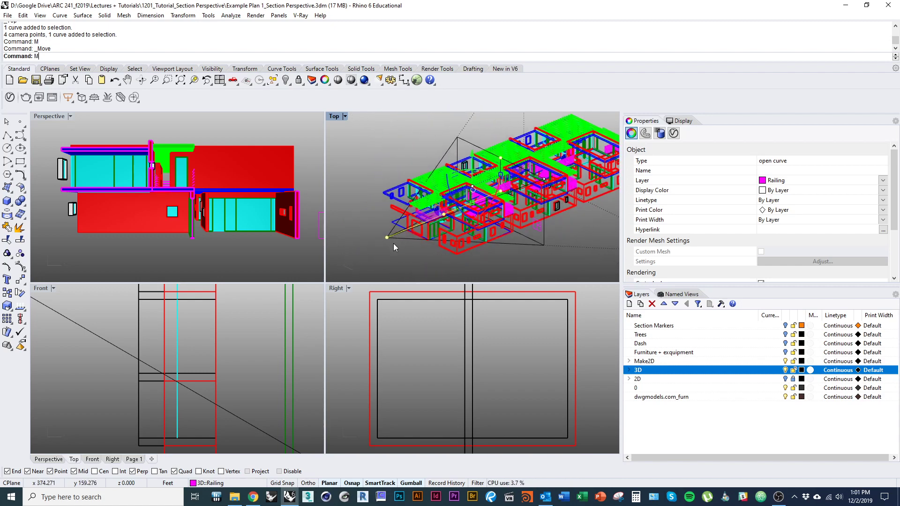
pyautogui.press('Return')
pyautogui.write('v')
pyautogui.press('Return')
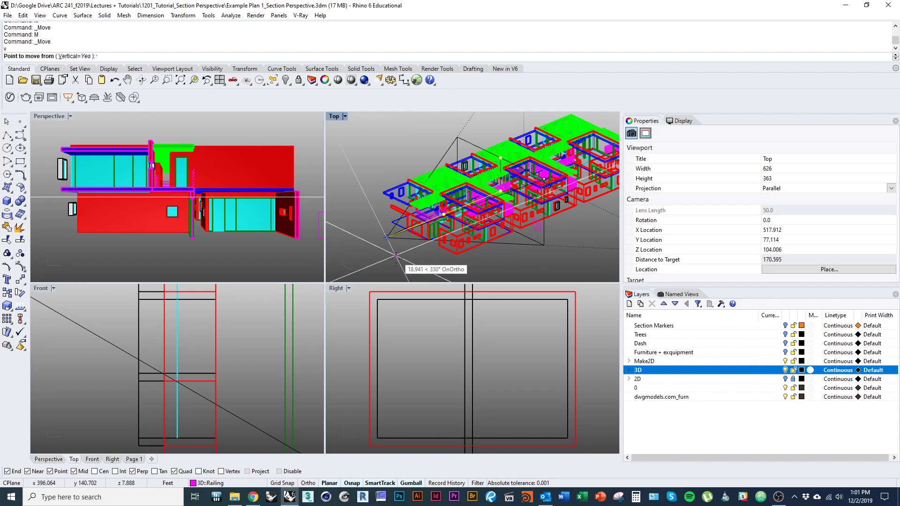
pyautogui.scroll(5, 385, 234)
pyautogui.click(380, 218)
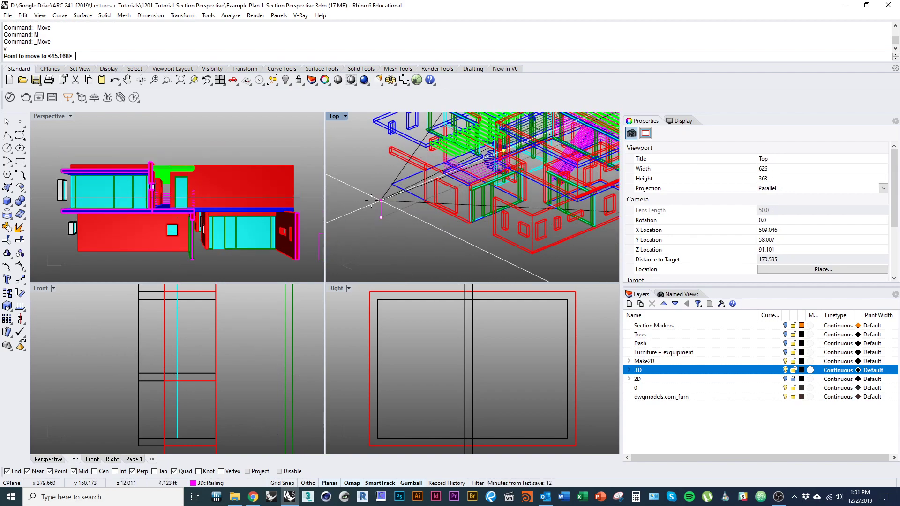
pyautogui.scroll(-3, 380, 219)
pyautogui.keyDown('ctrl'); pyautogui.keyDown('shift'); pyautogui.moveTo(453, 206); pyautogui.dragTo(469, 150, button='right'); pyautogui.keyUp('shift'); pyautogui.keyUp('ctrl')
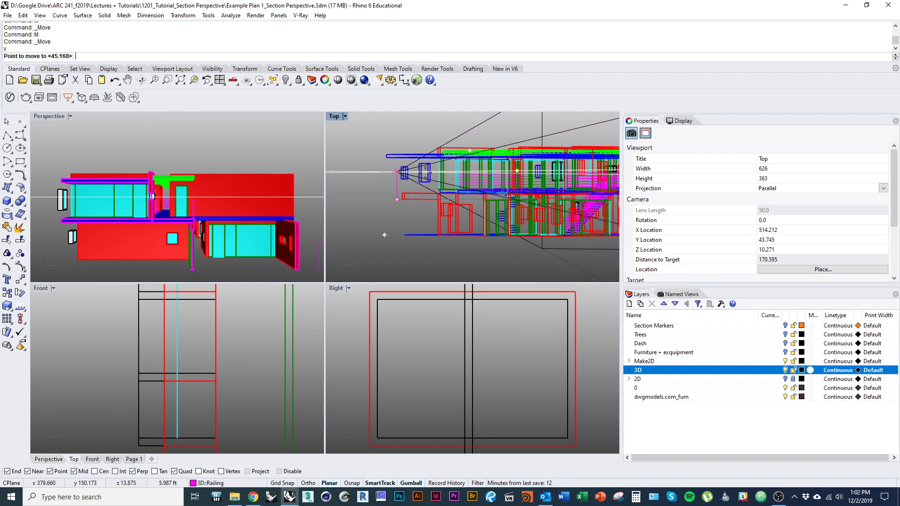
pyautogui.click(424, 174)
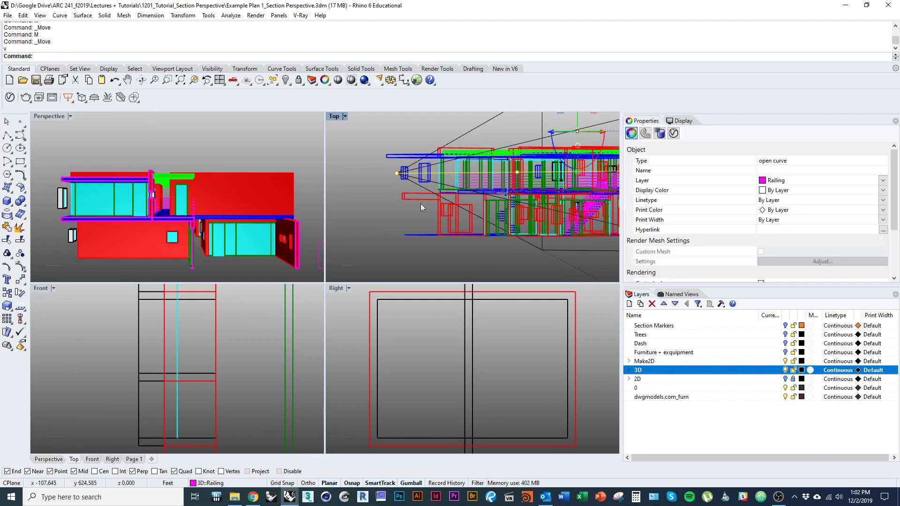
# Step: Return the Top viewport to plan view and shift the camera with its guide line slightly toward the outer side of the circulation strip
pyautogui.keyDown('ctrl'); pyautogui.keyDown('shift'); pyautogui.moveTo(420, 203); pyautogui.dragTo(475, 200, button='right'); pyautogui.keyUp('shift'); pyautogui.keyUp('ctrl')
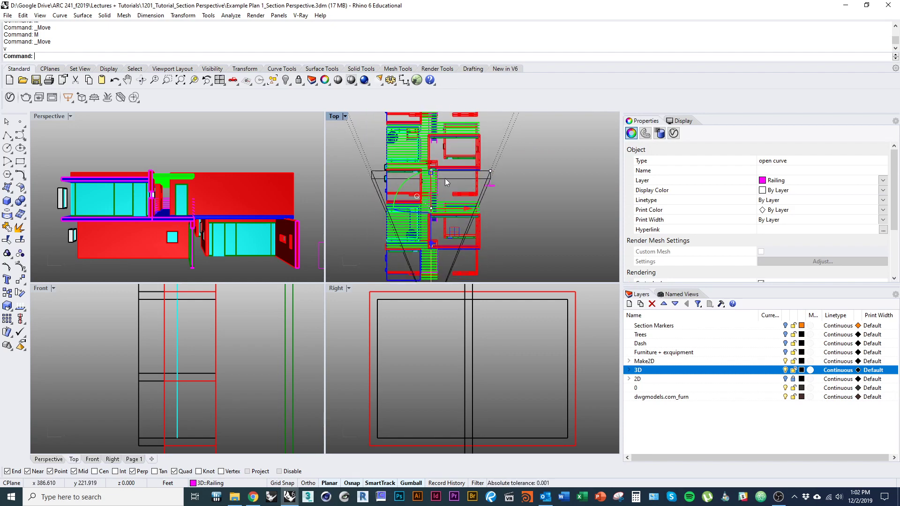
pyautogui.write('Top')
pyautogui.press('Return')
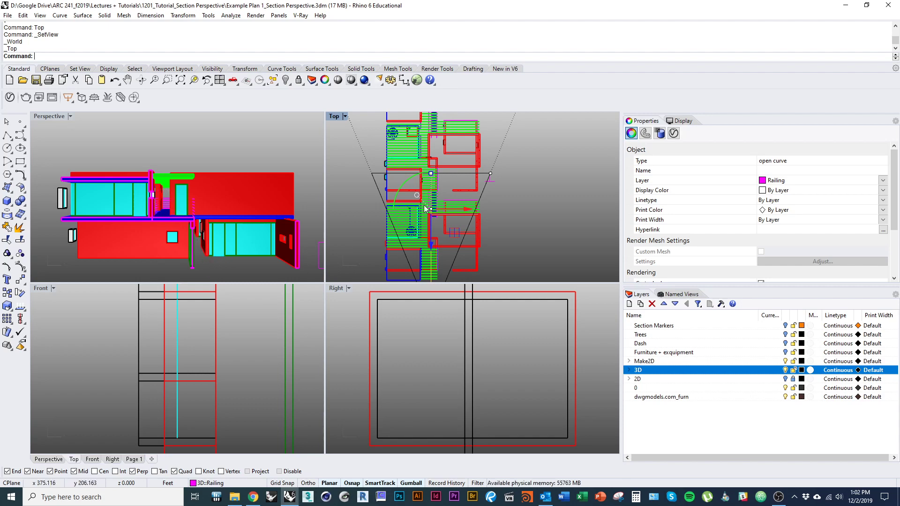
pyautogui.moveTo(460, 209); pyautogui.dragTo(466, 211)
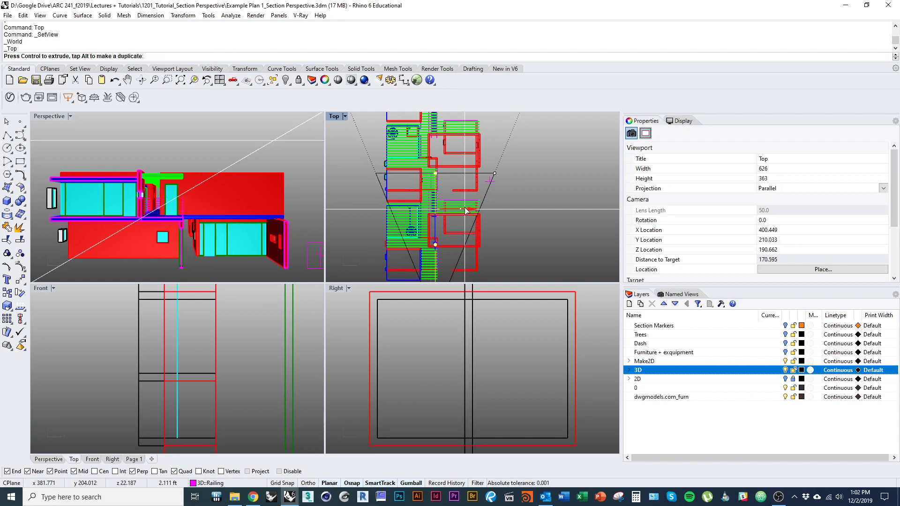
pyautogui.moveTo(466, 211); pyautogui.dragTo(463, 208)
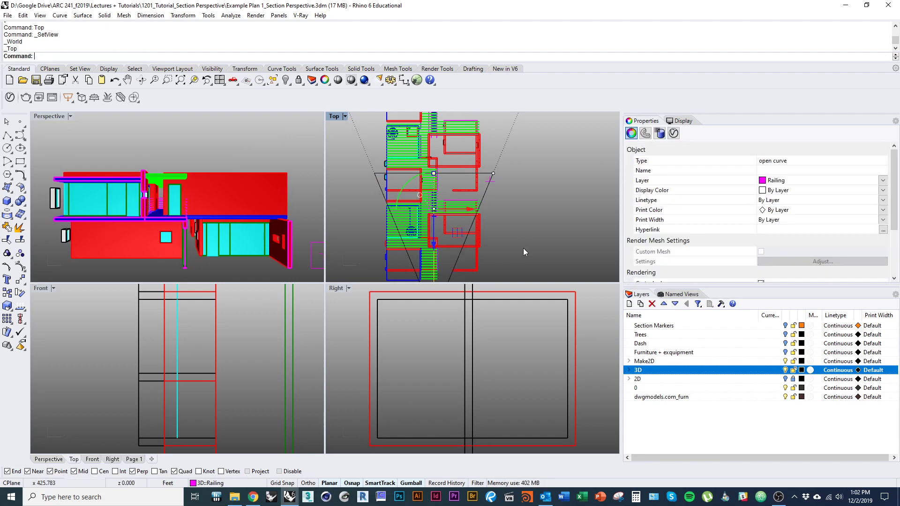
# Step: Set the Perspective viewport's field of view angle to 25 with the PerspectiveAngle command
pyautogui.click(307, 230)
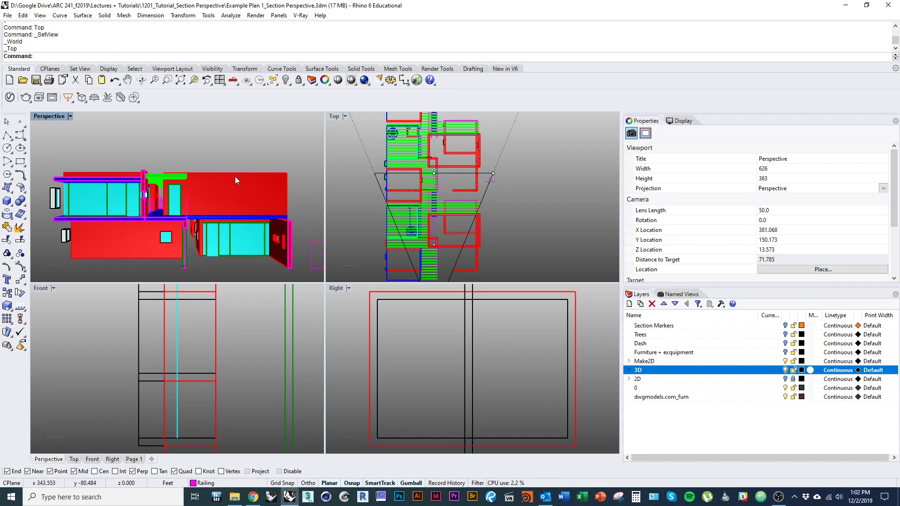
pyautogui.write('Persp')
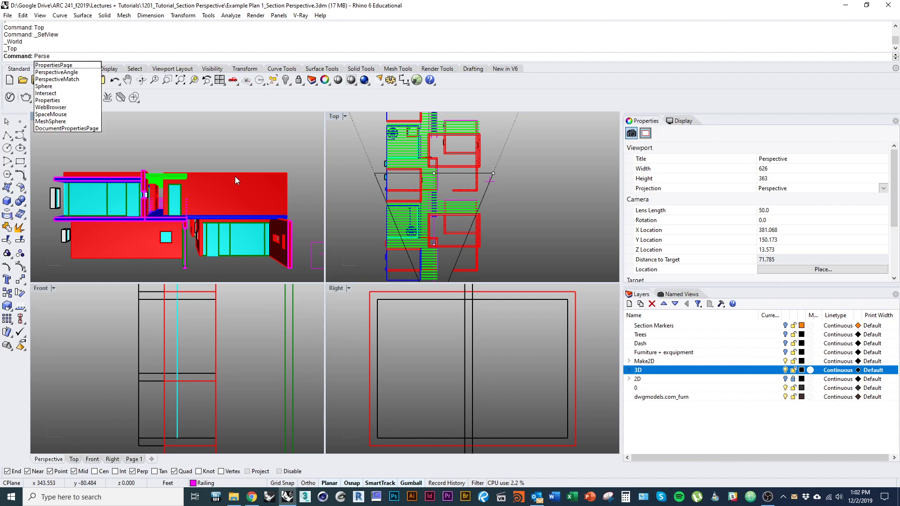
pyautogui.write('ectiveAngle')
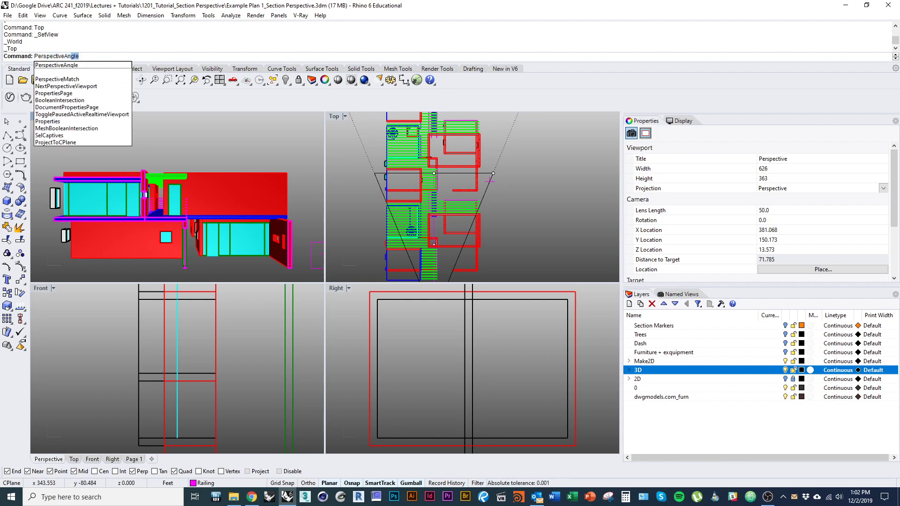
pyautogui.press('Return')
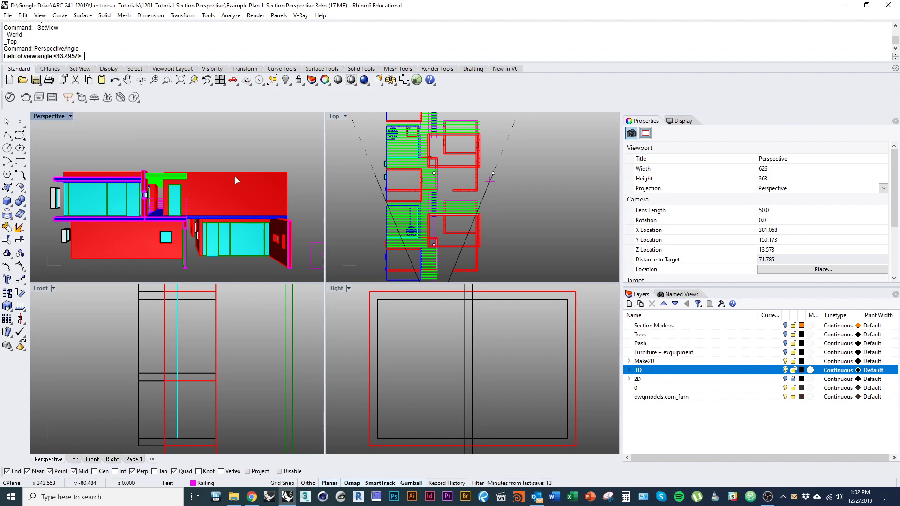
pyautogui.write('25')
pyautogui.press('Return')
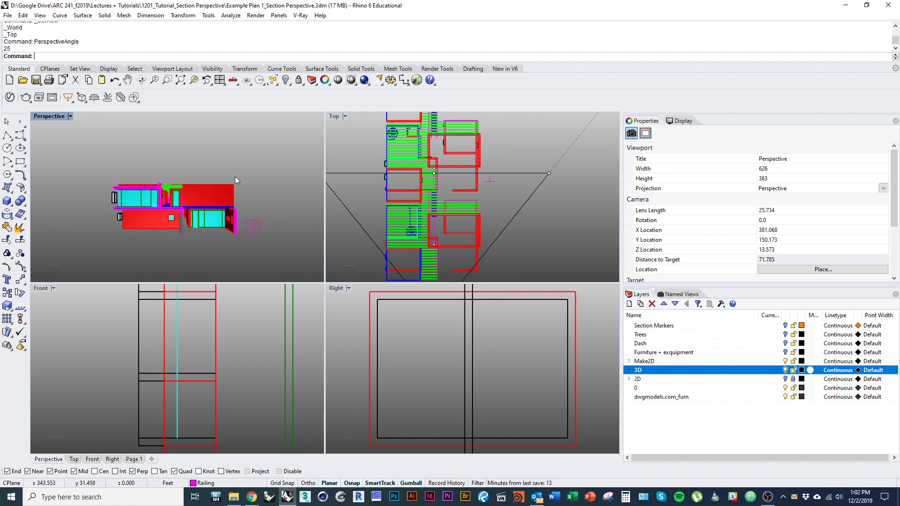
# Step: Inspect the camera cone's width and its corner point from an angle in the Top viewport, then return it to plan view
pyautogui.scroll(-5, 564, 182)
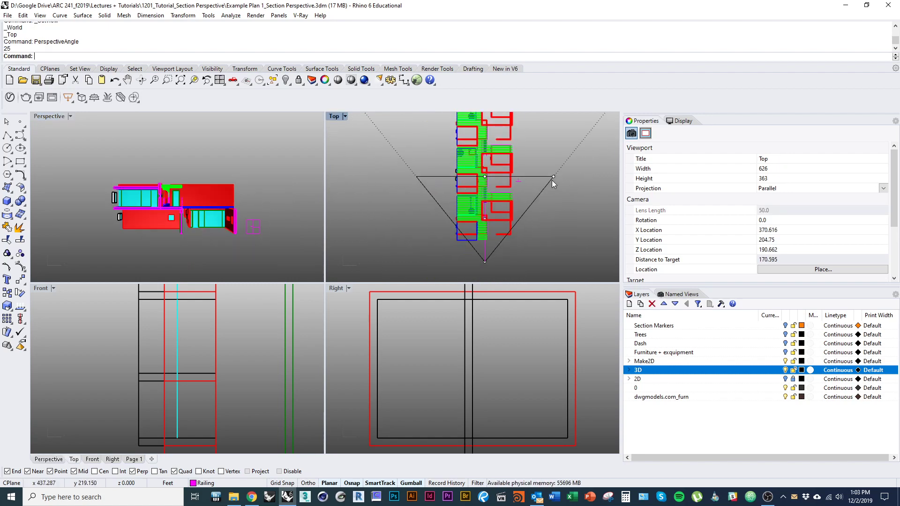
pyautogui.click(553, 177)
pyautogui.keyDown('ctrl'); pyautogui.keyDown('shift'); pyautogui.moveTo(571, 190); pyautogui.dragTo(537, 229, button='right'); pyautogui.keyUp('shift'); pyautogui.keyUp('ctrl')
pyautogui.click(557, 210)
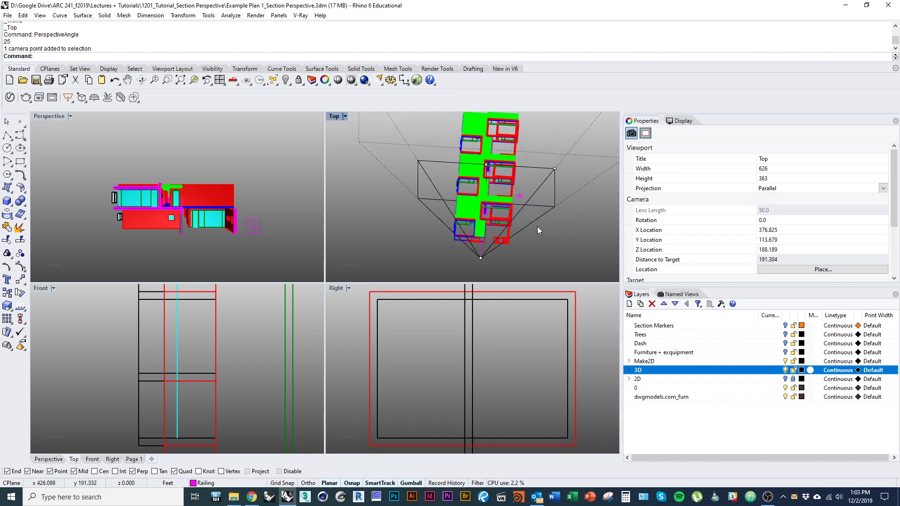
pyautogui.write('Top')
pyautogui.press('Return')
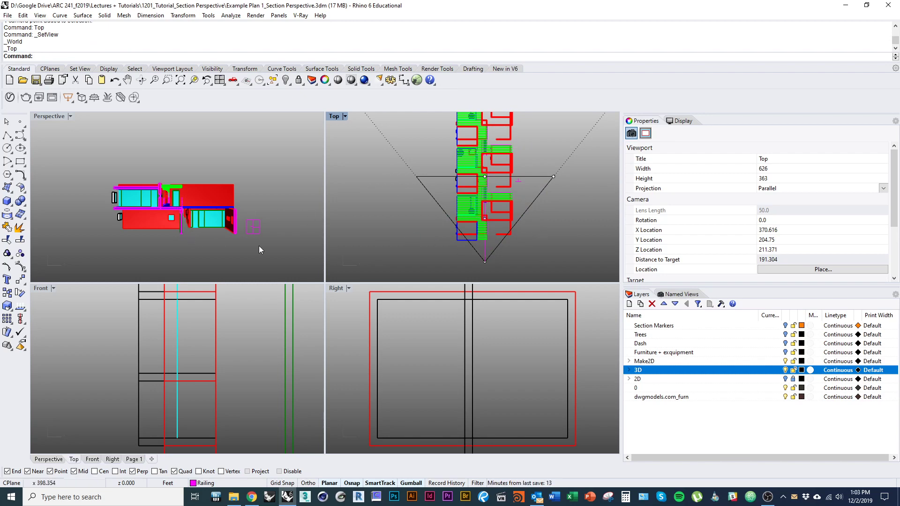
# Step: Try the camera point closer to the building in the Top viewport and undo the move
pyautogui.moveTo(485, 262); pyautogui.dragTo(492, 197)
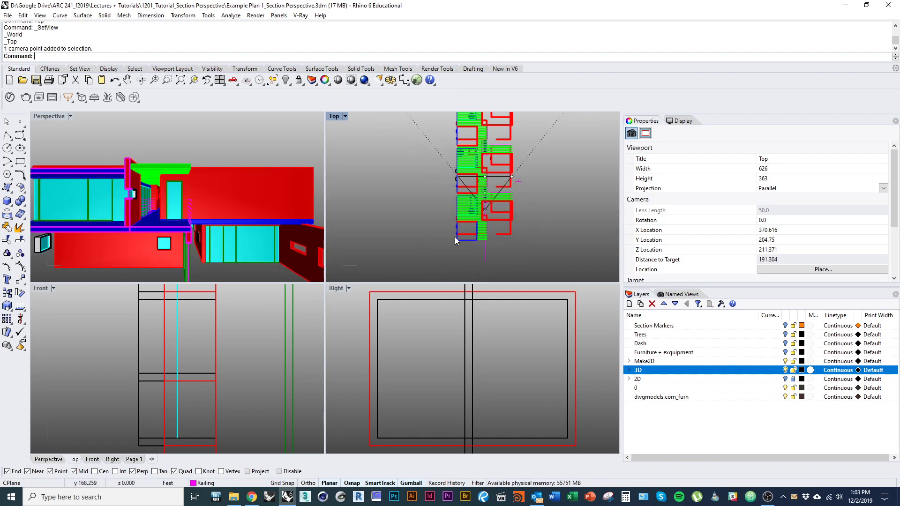
pyautogui.hotkey('ctrl', 'z')
pyautogui.moveTo(497, 247); pyautogui.dragTo(497, 229, button='right')
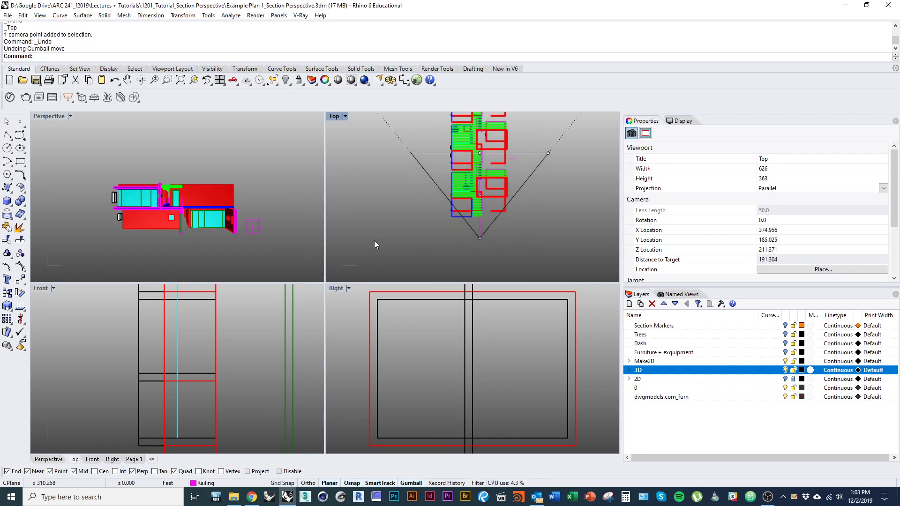
# Step: Set the Perspective viewport's field of view angle to 10 with the PerspectiveAngle command
pyautogui.click(265, 228)
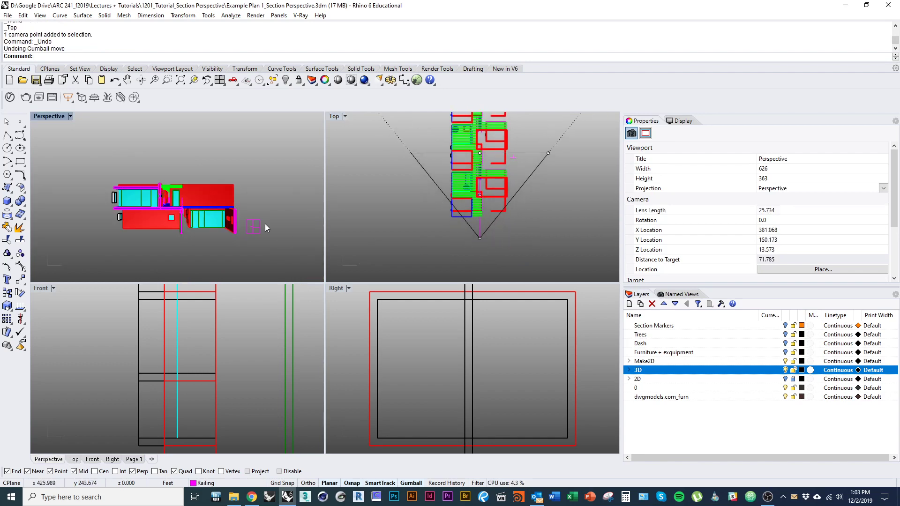
pyautogui.write('PerspectiveAngle')
pyautogui.press('Return')
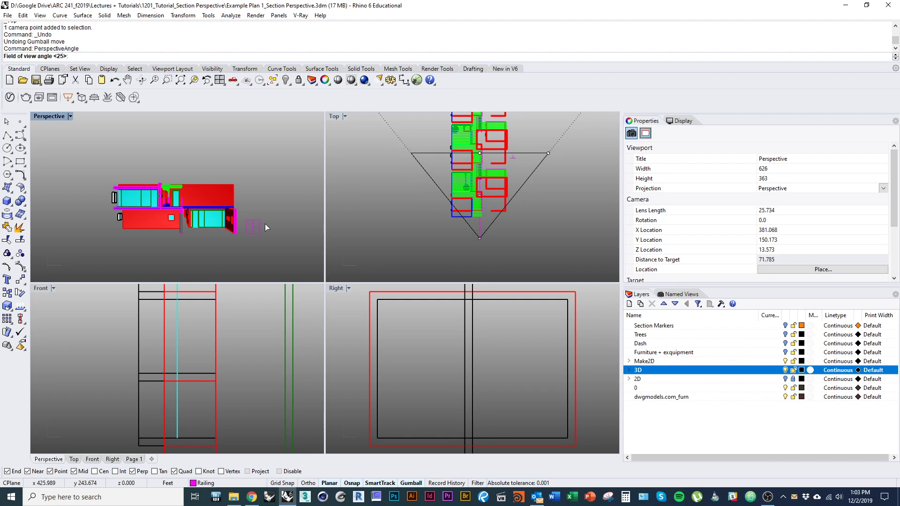
pyautogui.write('10')
pyautogui.press('Return')
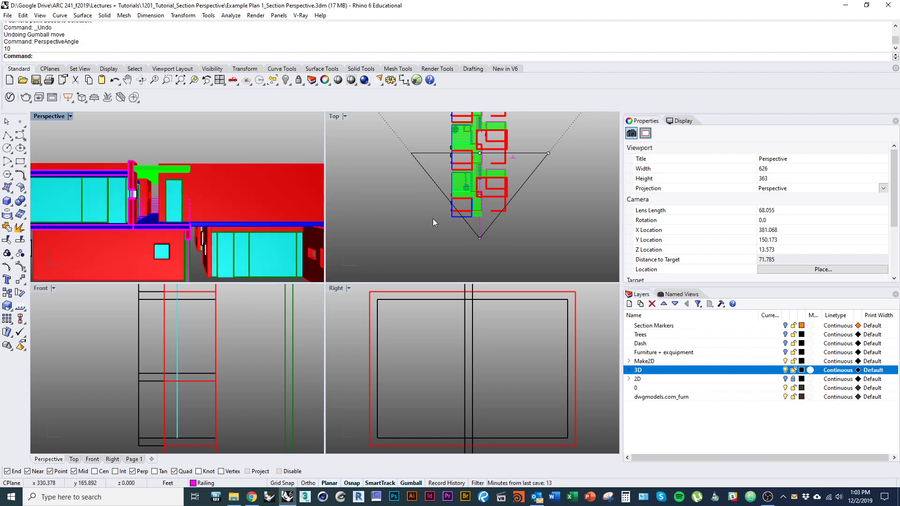
# Step: Move the camera point straight back from the building in the Top viewport, to a Y location of about 125.7
pyautogui.click(507, 251)
pyautogui.moveTo(494, 237); pyautogui.dragTo(497, 218, button='right')
pyautogui.click(458, 265)
pyautogui.moveTo(458, 221); pyautogui.dragTo(461, 249)
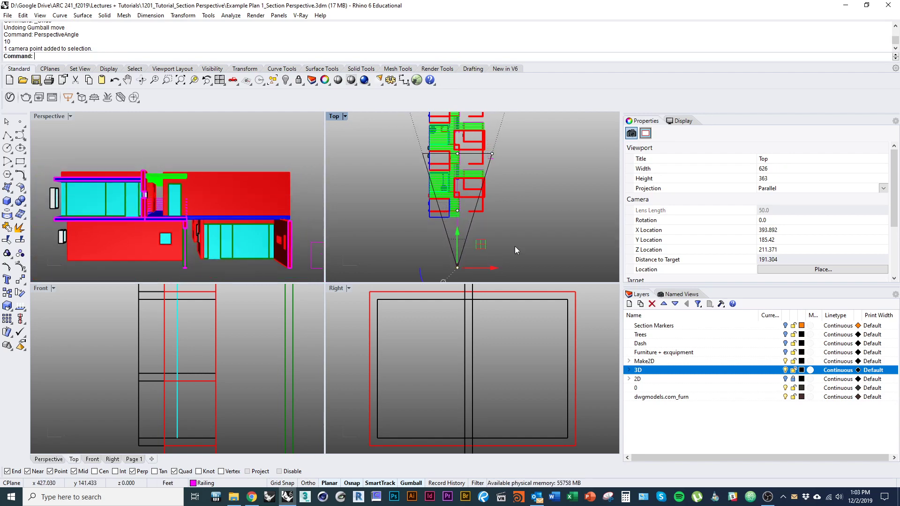
pyautogui.moveTo(502, 236); pyautogui.dragTo(486, 261, button='right')
# Step: Save the Perspective viewport as a named view called "Section perspective"
pyautogui.click(261, 147)
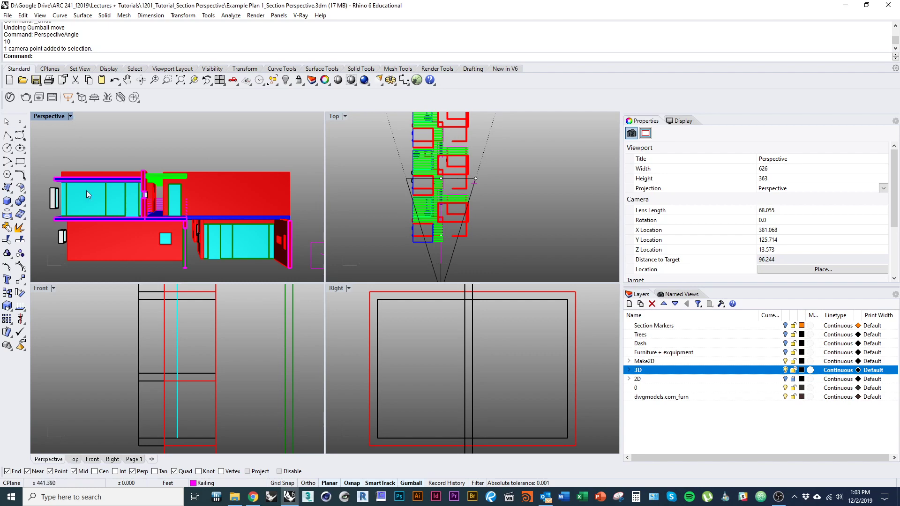
pyautogui.click(684, 295)
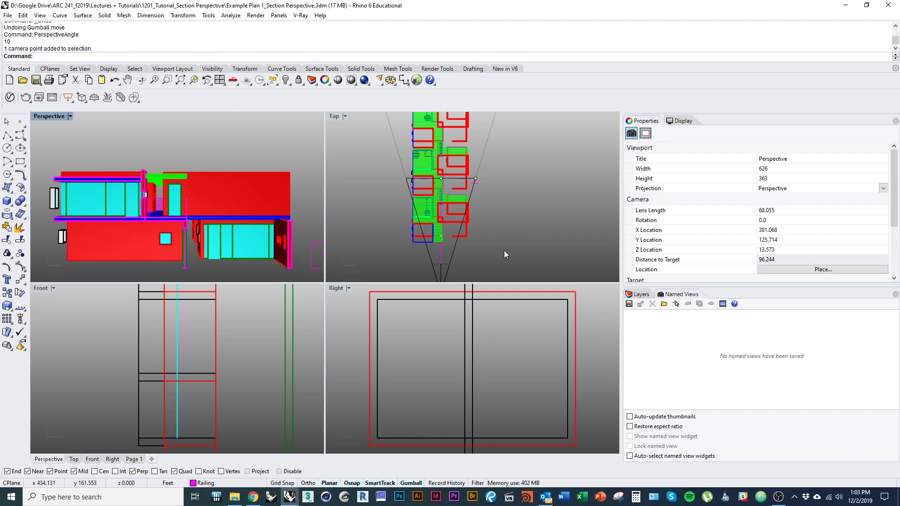
pyautogui.write('Named')
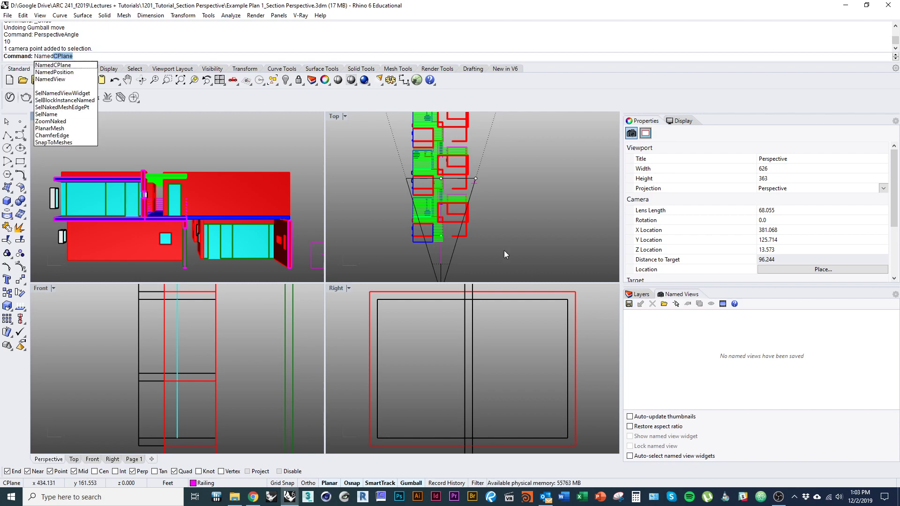
pyautogui.write('View')
pyautogui.press('Return')
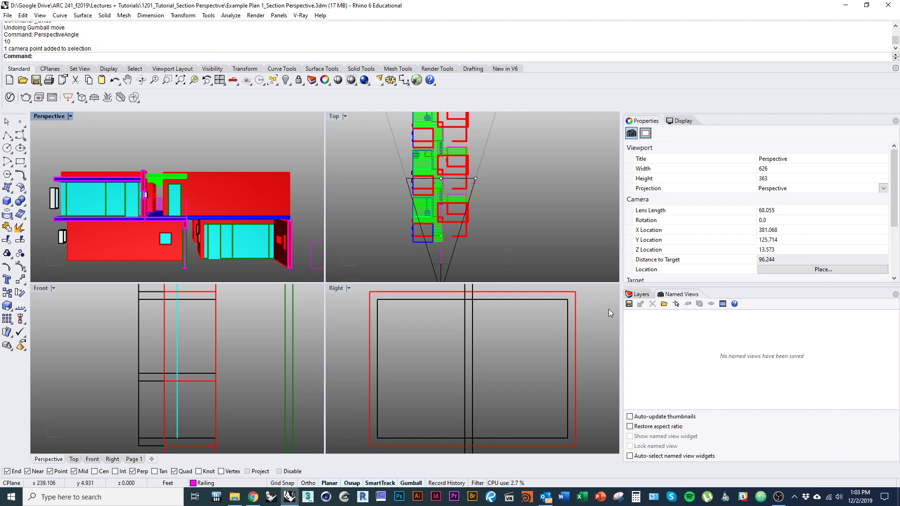
pyautogui.click(629, 303)
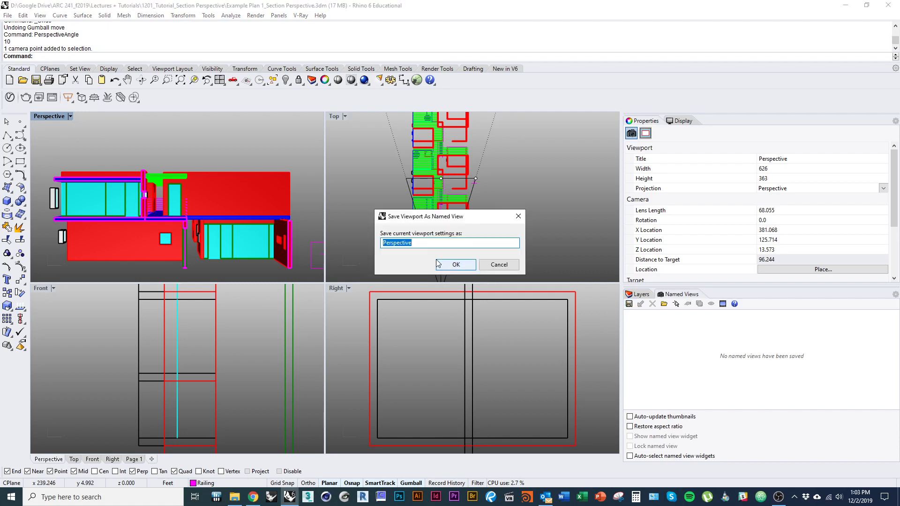
pyautogui.write('Section perspe')
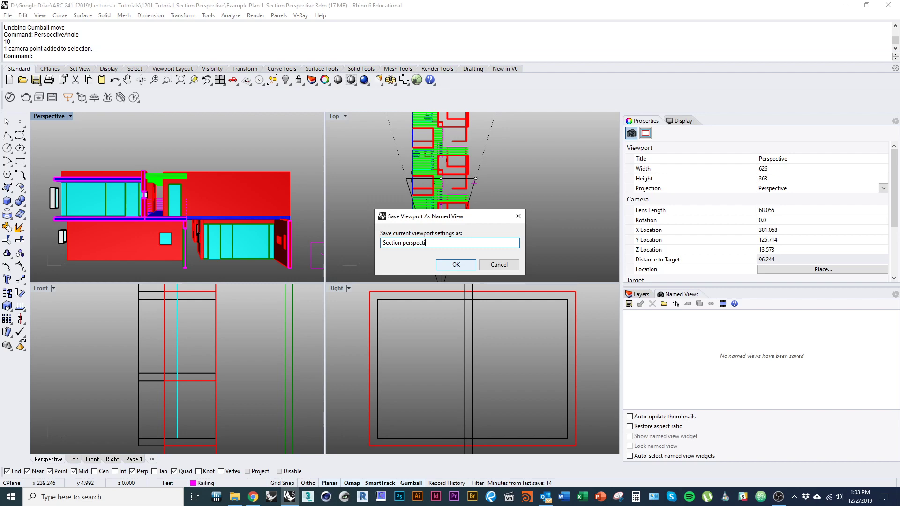
pyautogui.write('ctive')
pyautogui.click(456, 264)
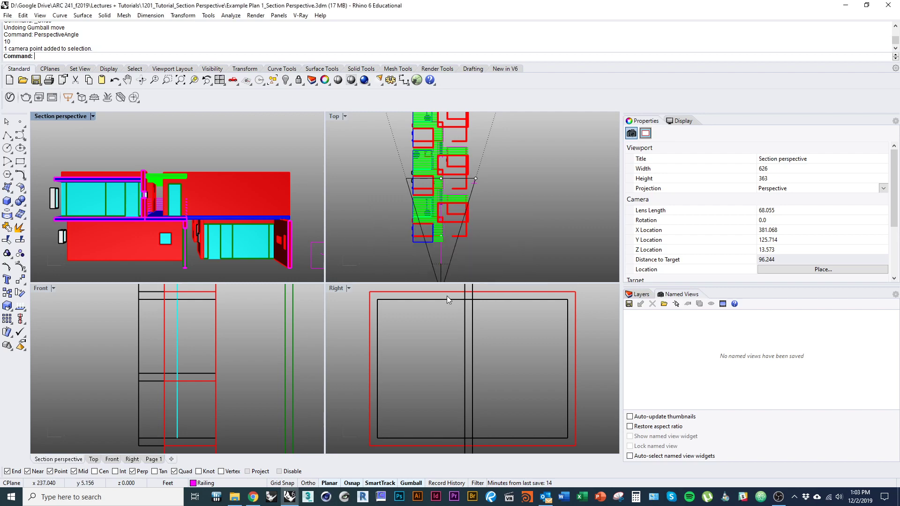
# Step: Bring back the hidden walls and floors around the cut with ShowSelected and maximize the Section perspective viewport
pyautogui.click(206, 136)
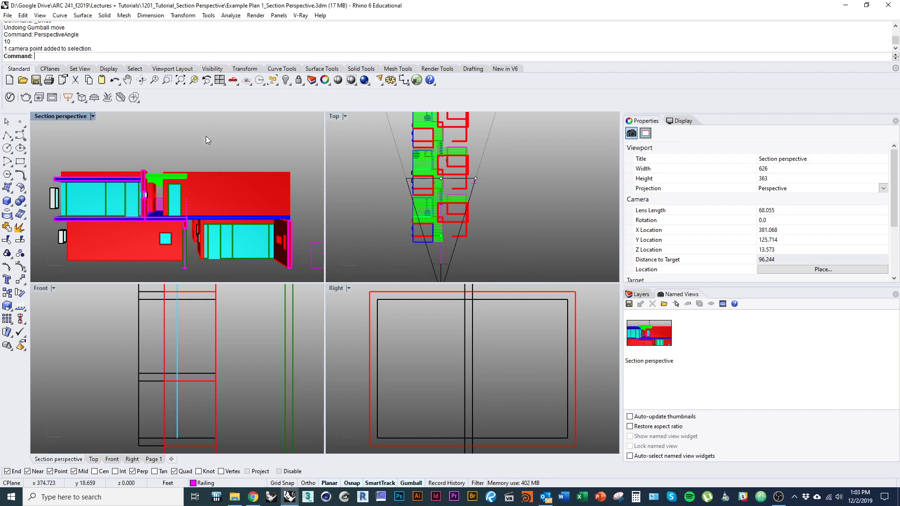
pyautogui.hotkey('ctrl', 'shift', 'h')
pyautogui.moveTo(232, 182); pyautogui.dragTo(64, 271)
pyautogui.press('Return')
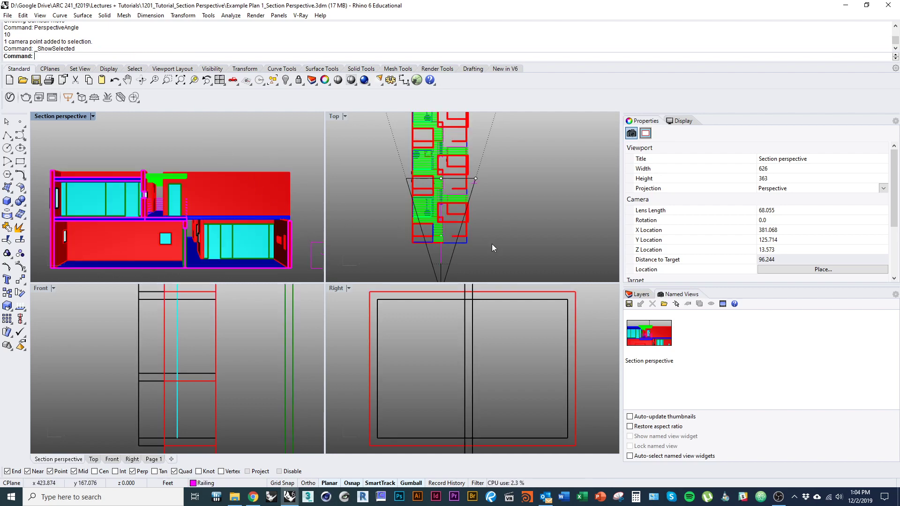
pyautogui.rightClick(487, 256)
pyautogui.moveTo(389, 218); pyautogui.dragTo(389, 218)
pyautogui.rightClick(508, 248)
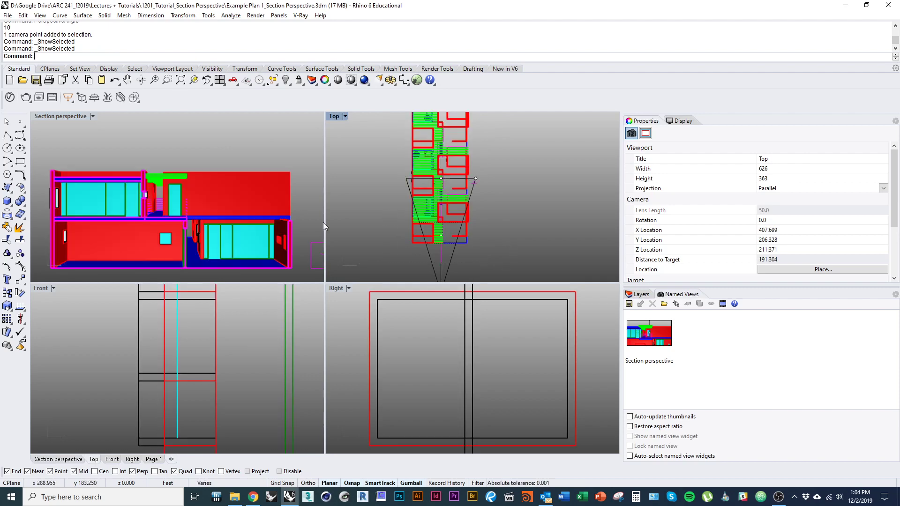
pyautogui.click(117, 136)
pyautogui.doubleClick(76, 116)
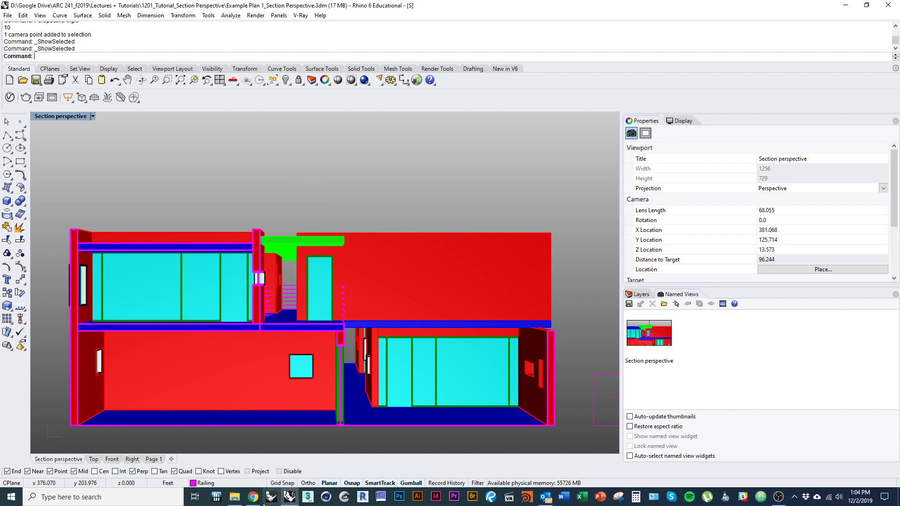
# Step: Switch to Chrome and search the web in a new tab for "vray for rhino educational"
pyautogui.moveTo(258, 503)
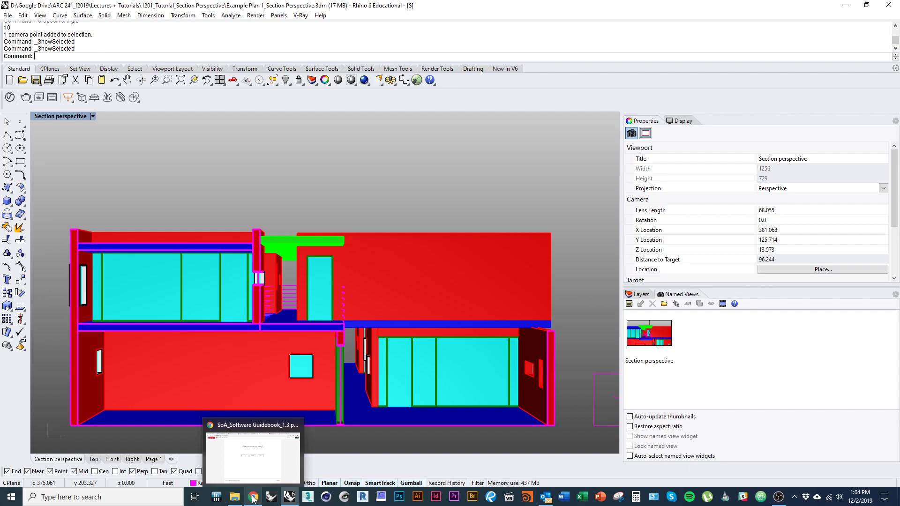
pyautogui.click(262, 452)
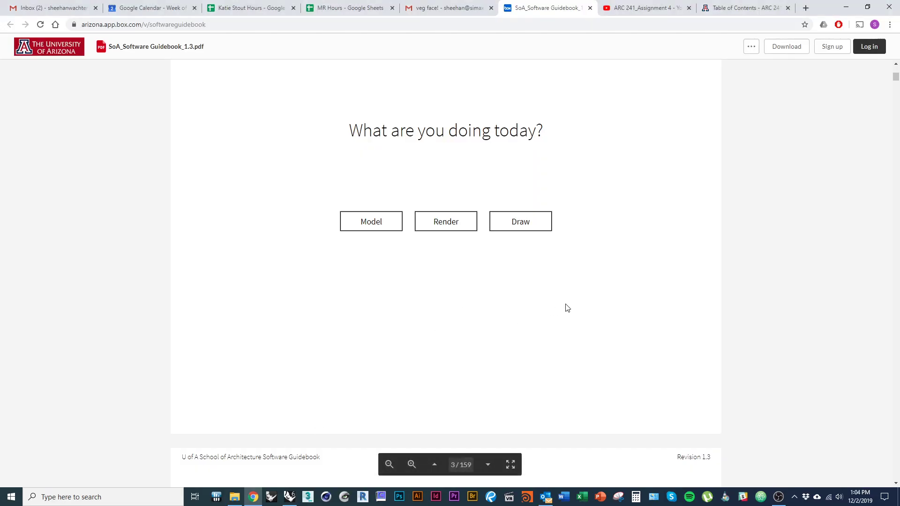
pyautogui.hotkey('ctrl', 't')
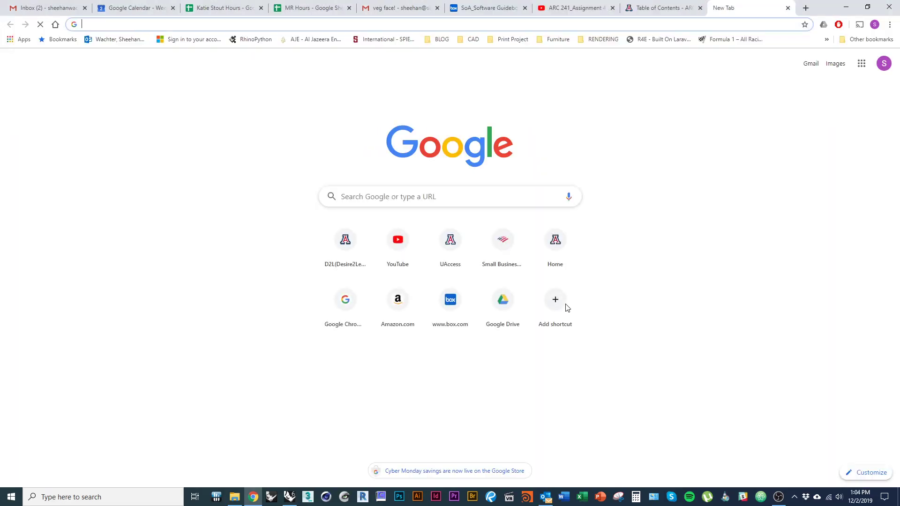
pyautogui.write('vray')
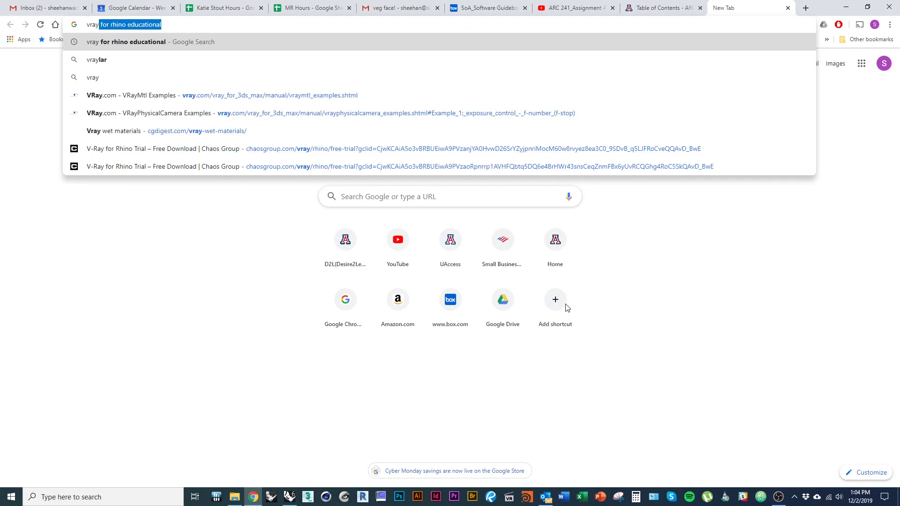
pyautogui.click(225, 24)
pyautogui.press('Return')
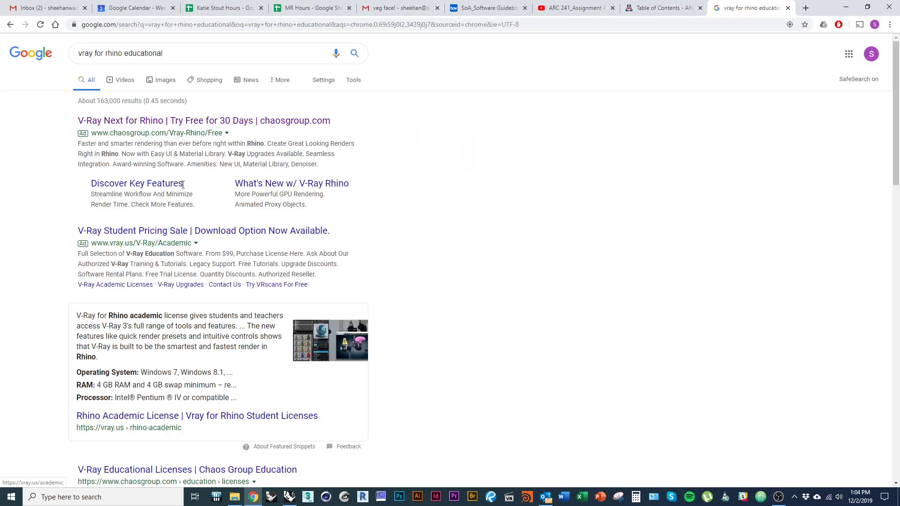
# Step: Open the Chaos Group result for the 30-day V-Ray for Rhino trial and look through the page
pyautogui.click(150, 122)
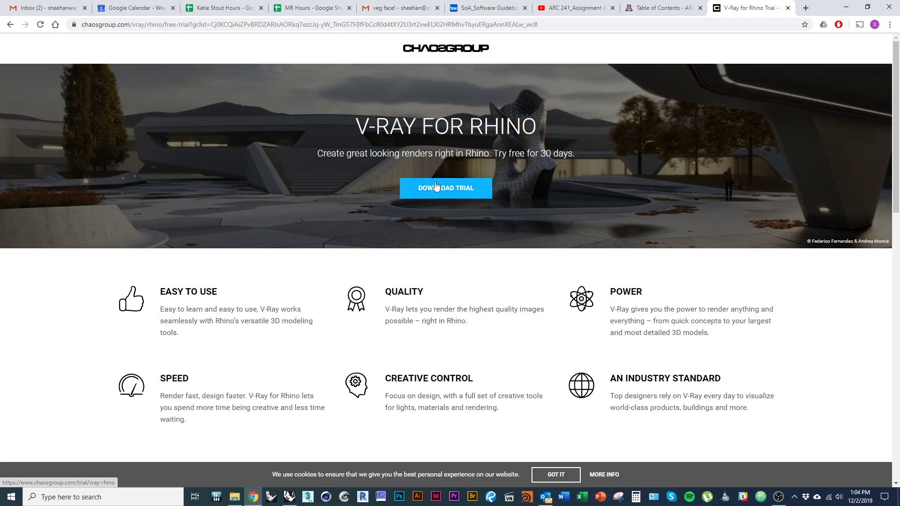
pyautogui.scroll(-5, 504, 255)
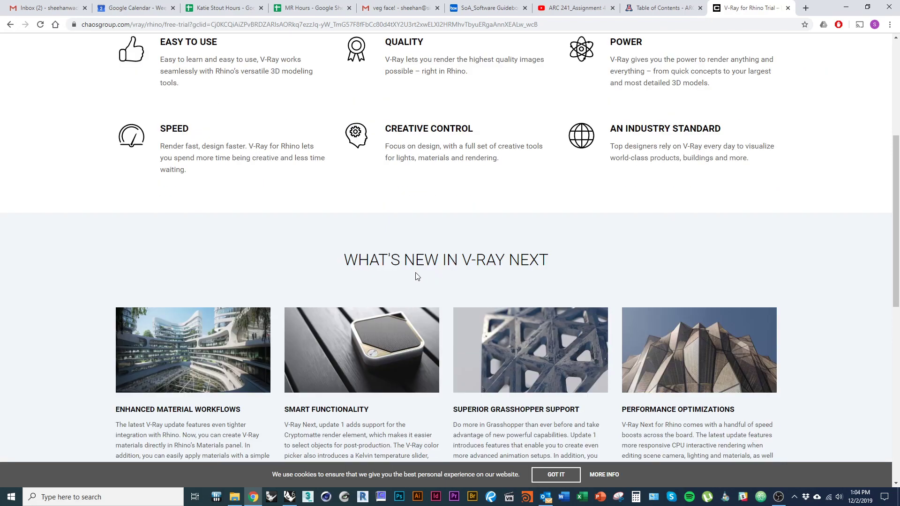
pyautogui.scroll(-2, 416, 276)
pyautogui.scroll(7, 381, 299)
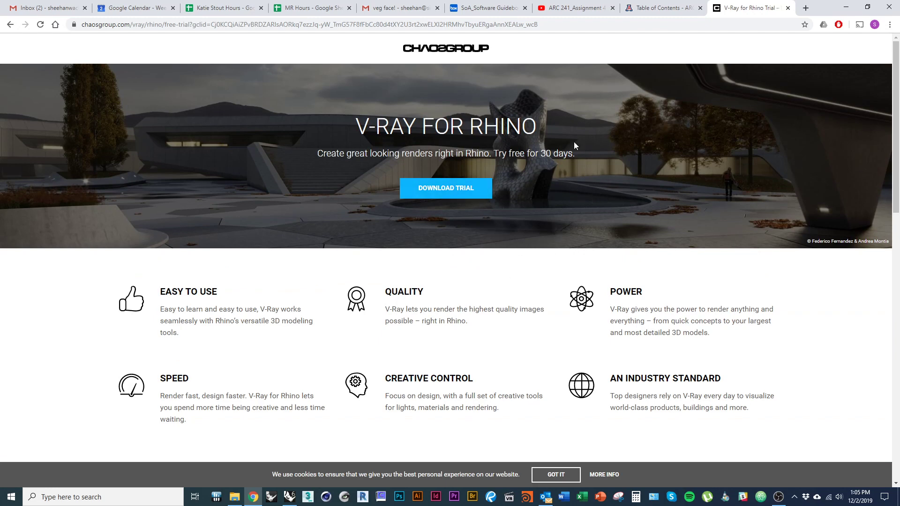
pyautogui.hotkey('alt', 'Tab')
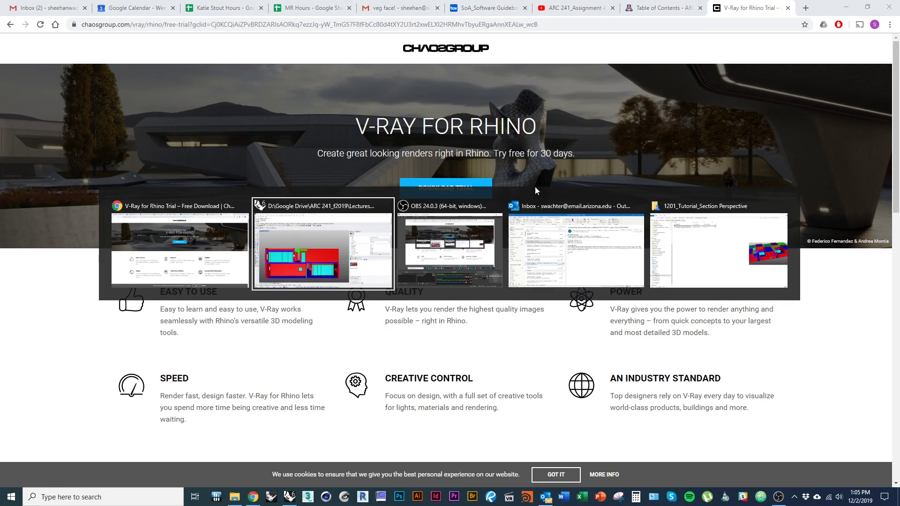
pyautogui.hotkey('shift', 'Tab')
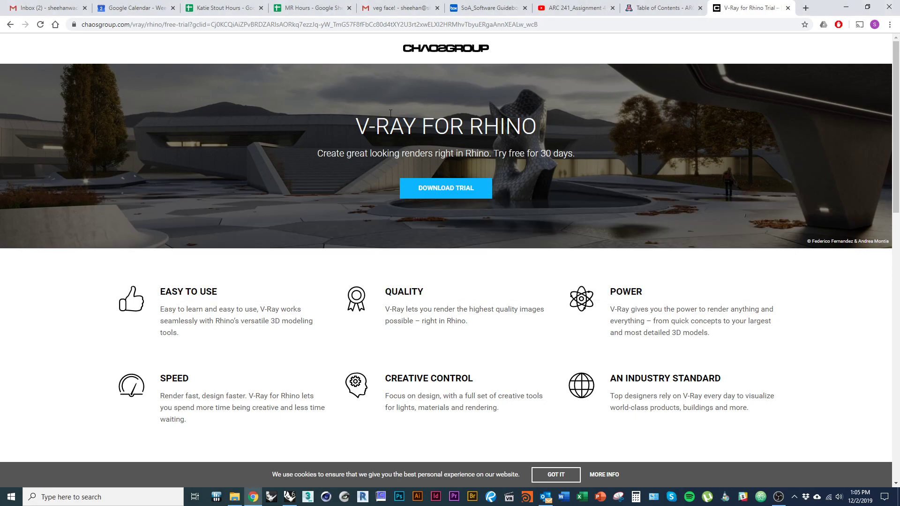
pyautogui.hotkey('alt', 'Tab')
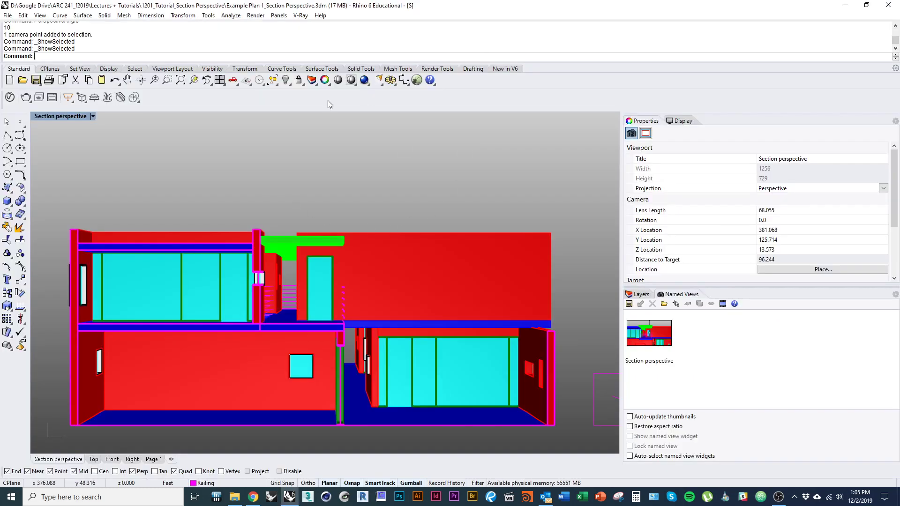
pyautogui.hotkey('alt', 'Tab')
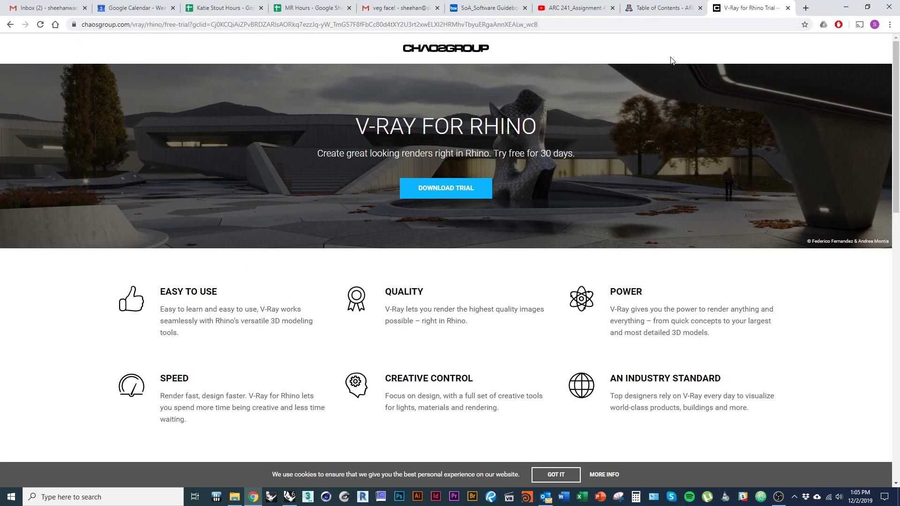
# Step: Open the capla.arizona.edu website in a new browser tab
pyautogui.hotkey('ctrl', 't')
pyautogui.write('capla.rzi')
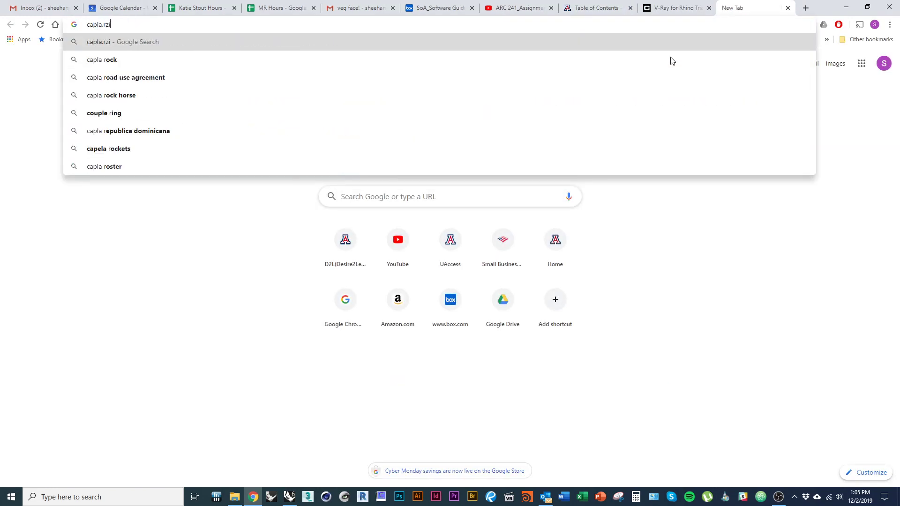
pyautogui.press('BackSpace')
pyautogui.press('BackSpace')
pyautogui.press('BackSpace')
pyautogui.write('arizona.ed')
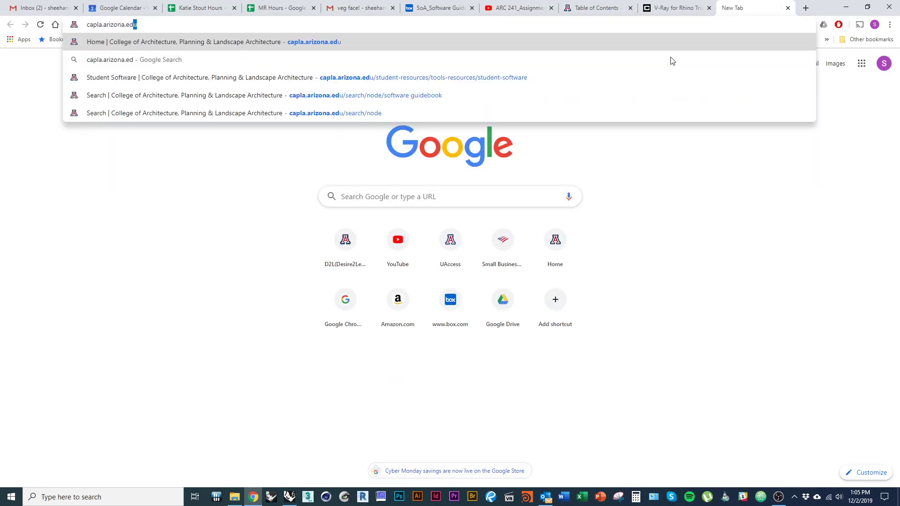
pyautogui.press('Return')
# Step: Search the college website for "software guidebook" and open the Student Software page from the results
pyautogui.click(592, 46)
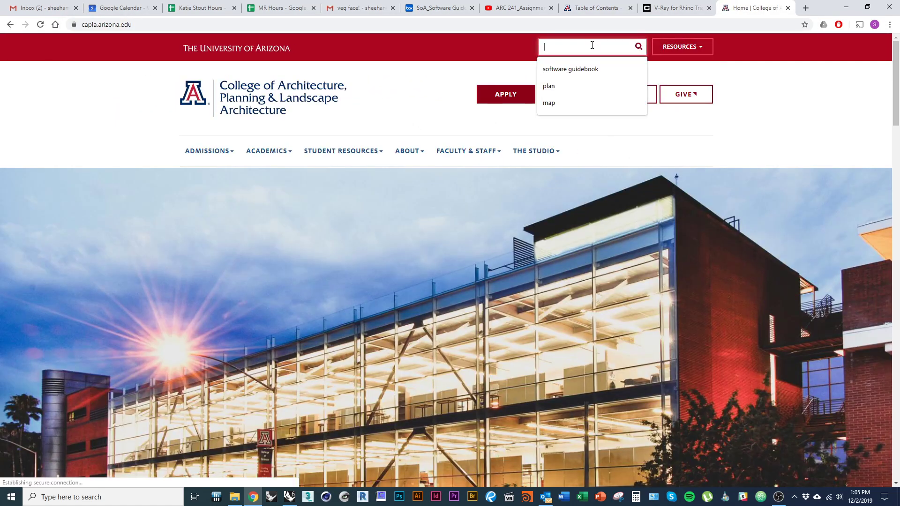
pyautogui.click(590, 71)
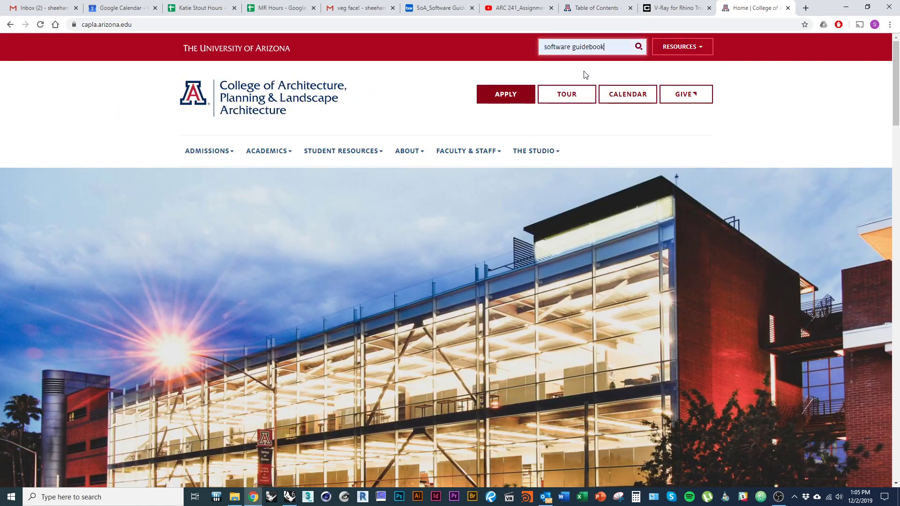
pyautogui.click(638, 46)
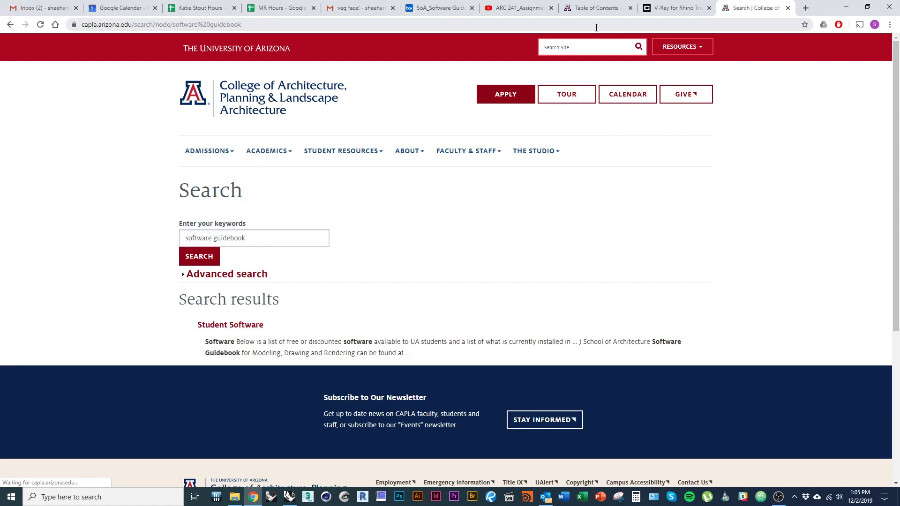
pyautogui.click(234, 326)
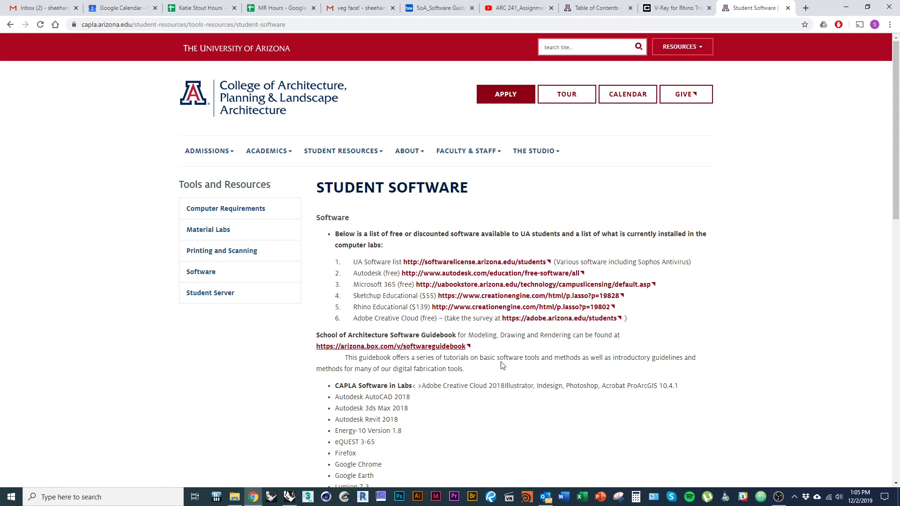
# Step: Open the School of Architecture Software Guidebook link, return to the already open copy, and close the duplicate, Student Software and V-Ray trial tabs
pyautogui.click(438, 349)
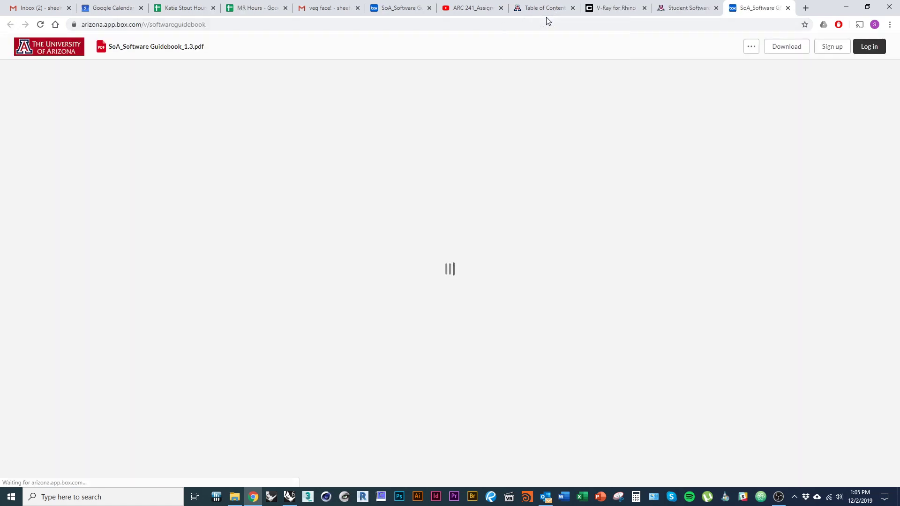
pyautogui.click(414, 10)
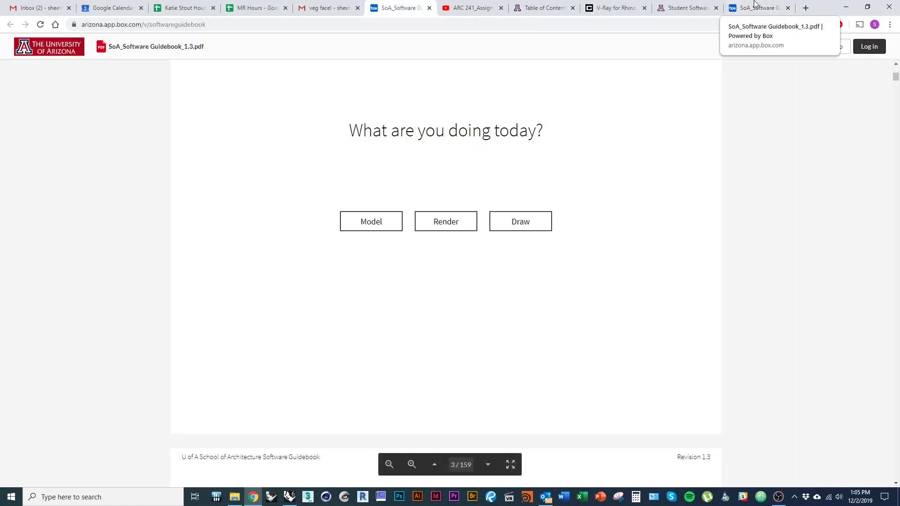
pyautogui.click(787, 8)
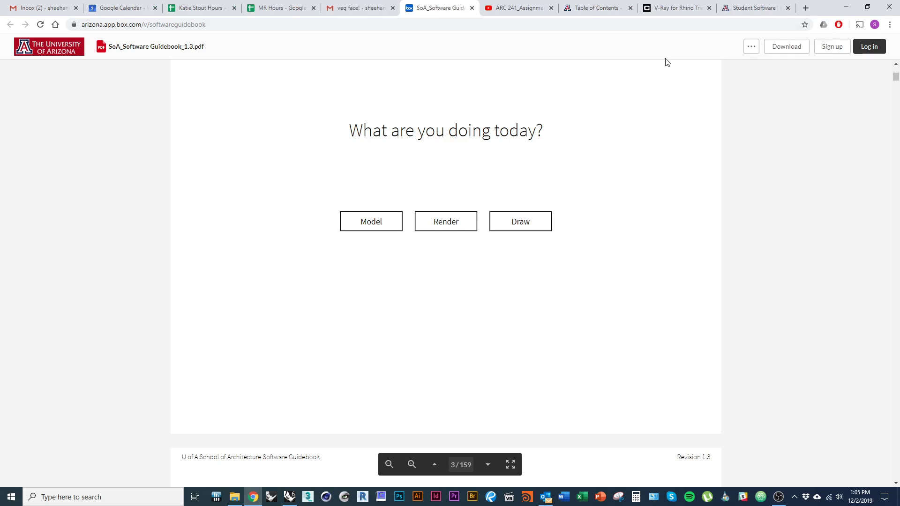
pyautogui.middleClick(748, 1)
pyautogui.middleClick(737, 1)
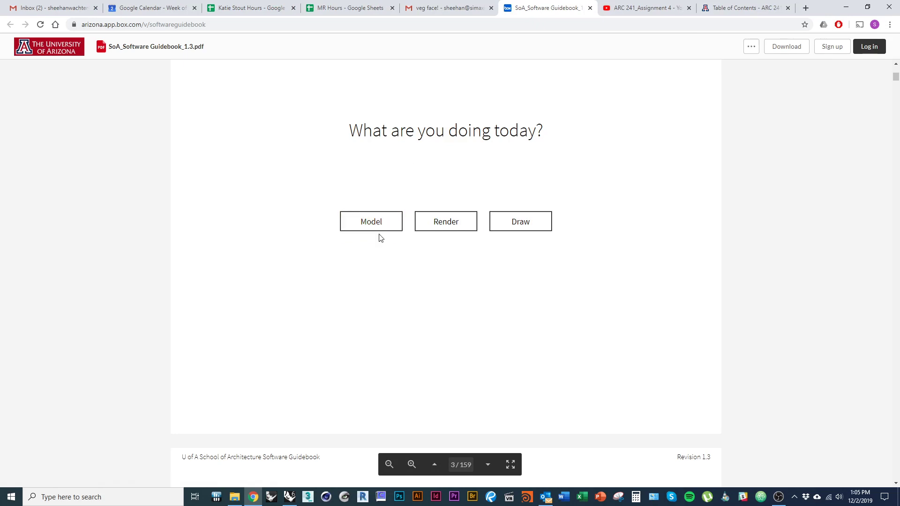
# Step: Go to the guidebook's Vray tutorial by choosing Render, answering Yes for the render view setup, and picking Vray
pyautogui.click(436, 226)
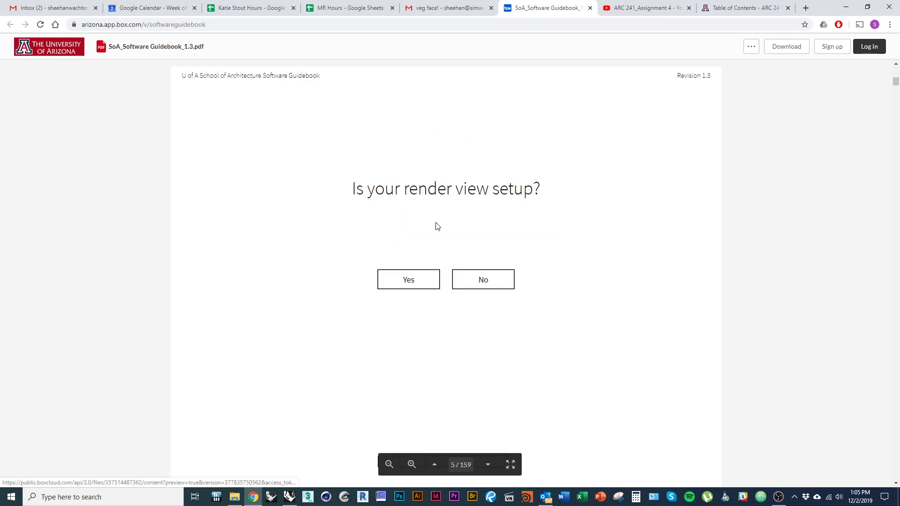
pyautogui.click(424, 286)
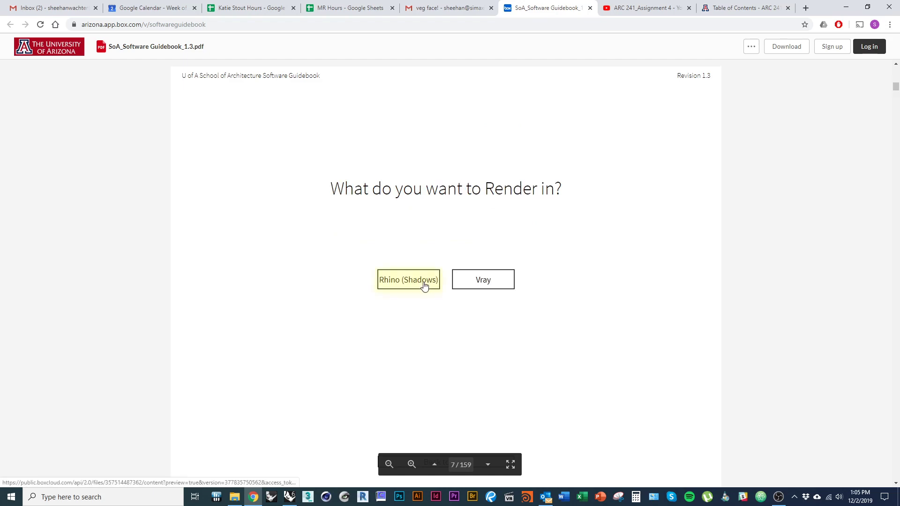
pyautogui.click(501, 284)
pyautogui.scroll(-1, 478, 283)
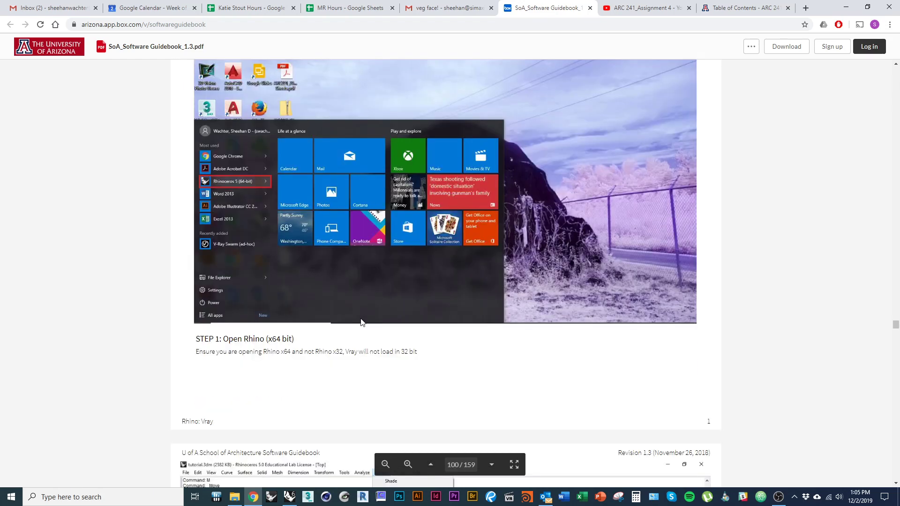
pyautogui.scroll(1, 364, 334)
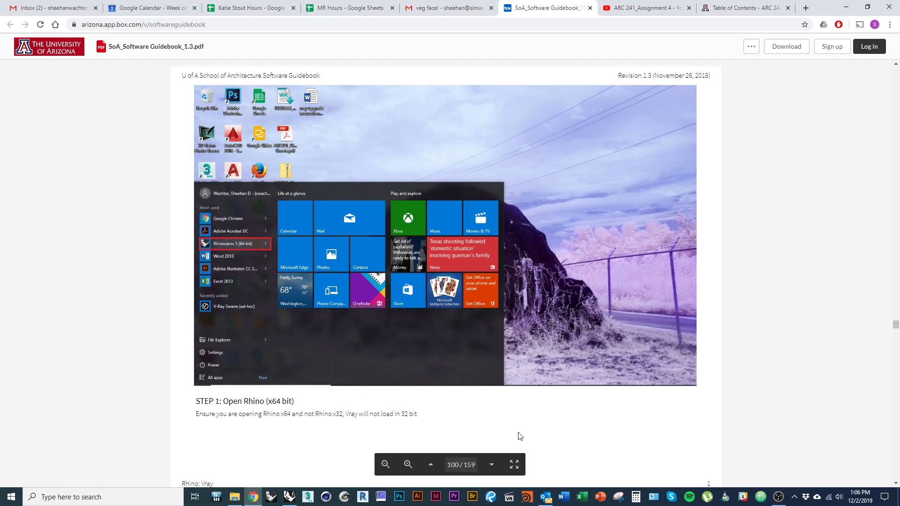
# Step: Read the guidebook's Step 1 on opening Rhino and Step 2 on loading Vray
pyautogui.scroll(-1, 347, 331)
pyautogui.scroll(1, 373, 270)
pyautogui.hotkey('alt', 'Tab')
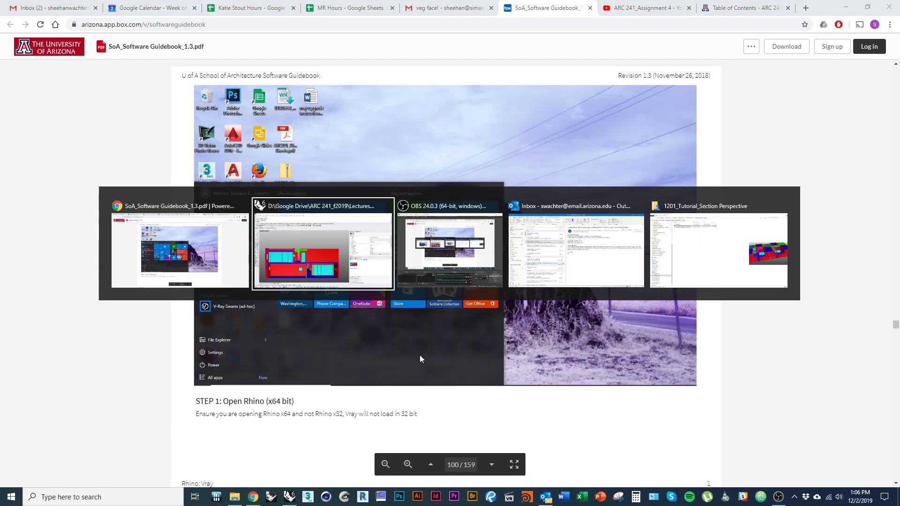
pyautogui.press('Escape')
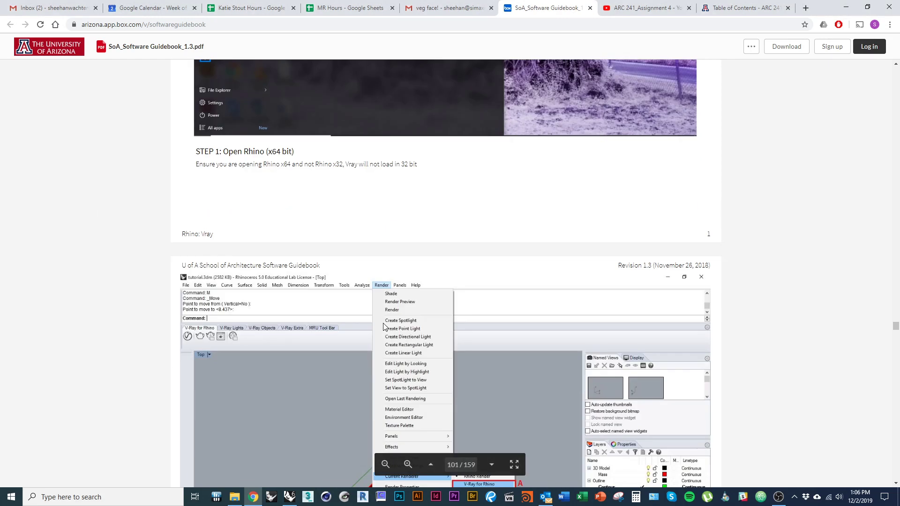
pyautogui.scroll(-5, 398, 342)
pyautogui.scroll(1, 381, 329)
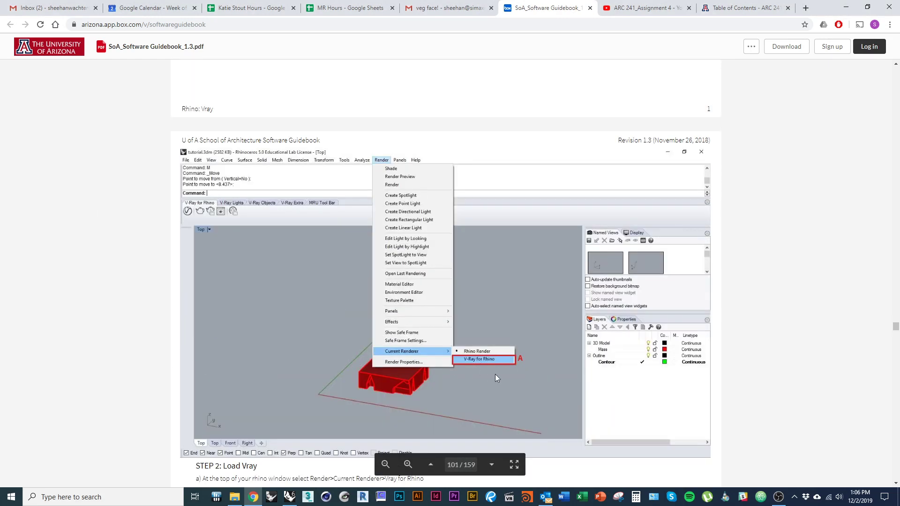
# Step: Switch to Rhino and check which current renderer is selected and which V-Ray commands are available
pyautogui.hotkey('alt', 'Tab')
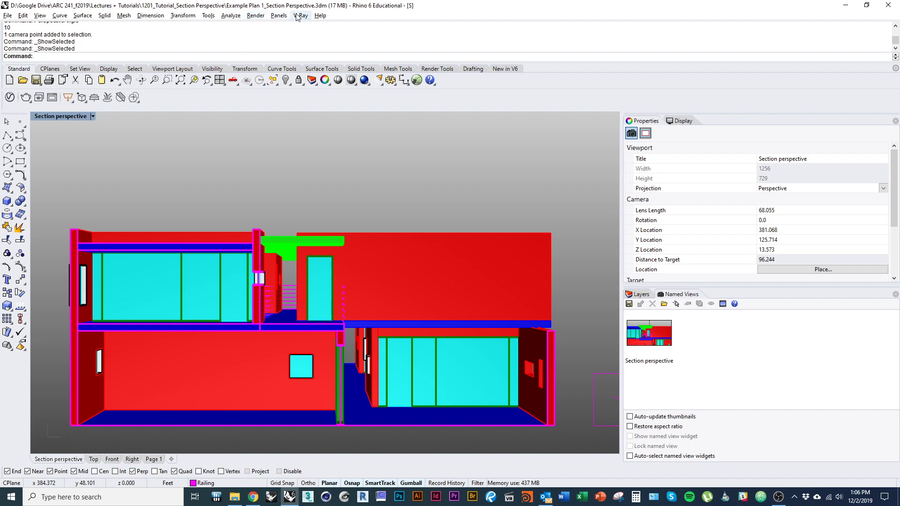
pyautogui.click(256, 16)
pyautogui.moveTo(309, 260)
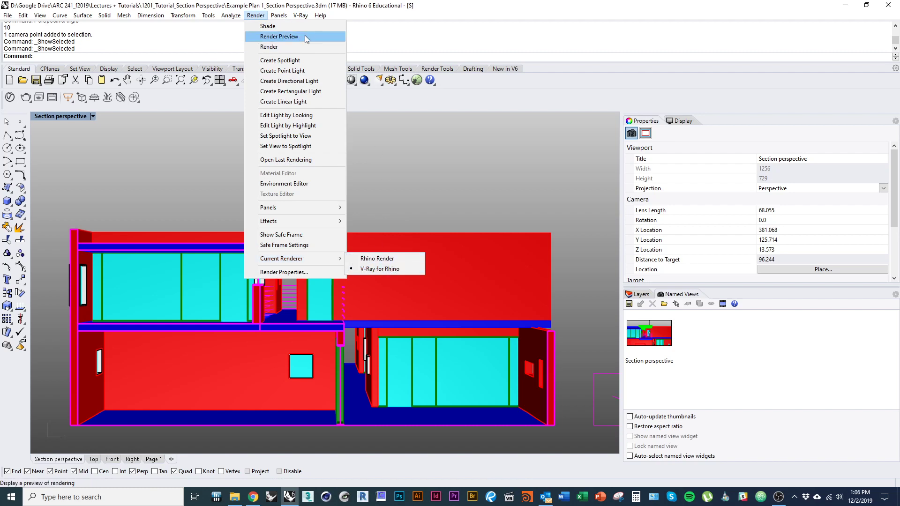
pyautogui.click(302, 4)
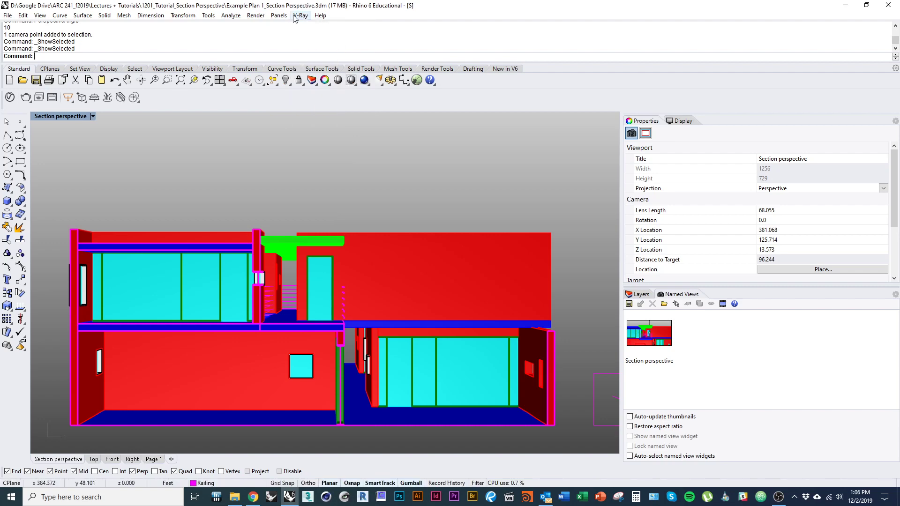
pyautogui.click(298, 16)
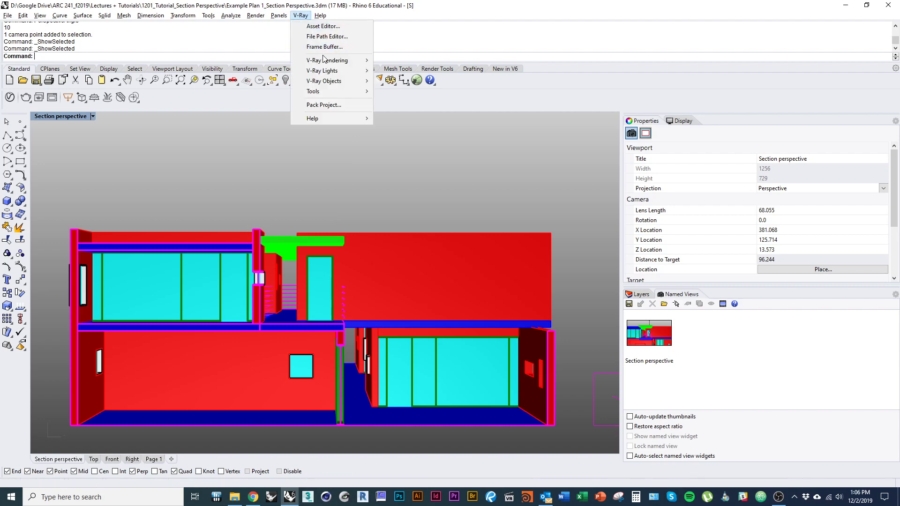
# Step: Return to the guidebook in Chrome and read Step 3 on setting up the view and Step 4 on Vray options
pyautogui.hotkey('alt', 'Tab')
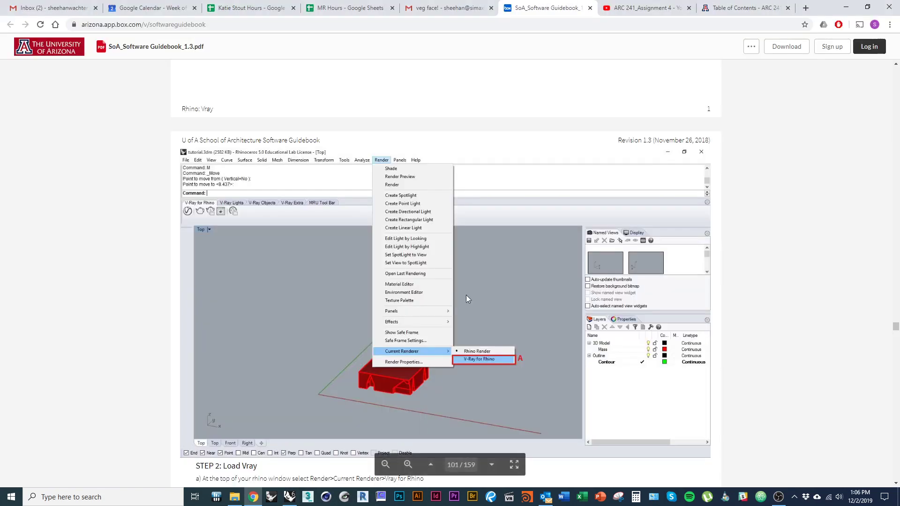
pyautogui.scroll(-9, 466, 295)
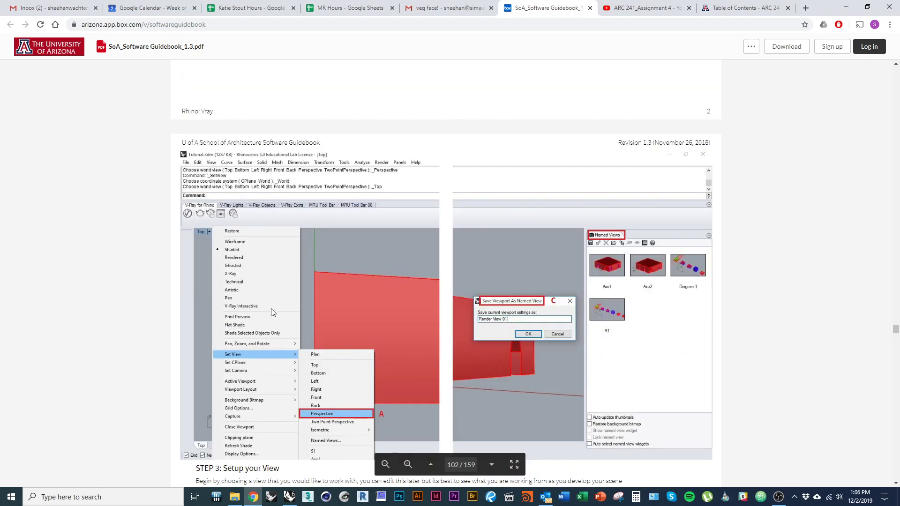
pyautogui.scroll(-1, 346, 251)
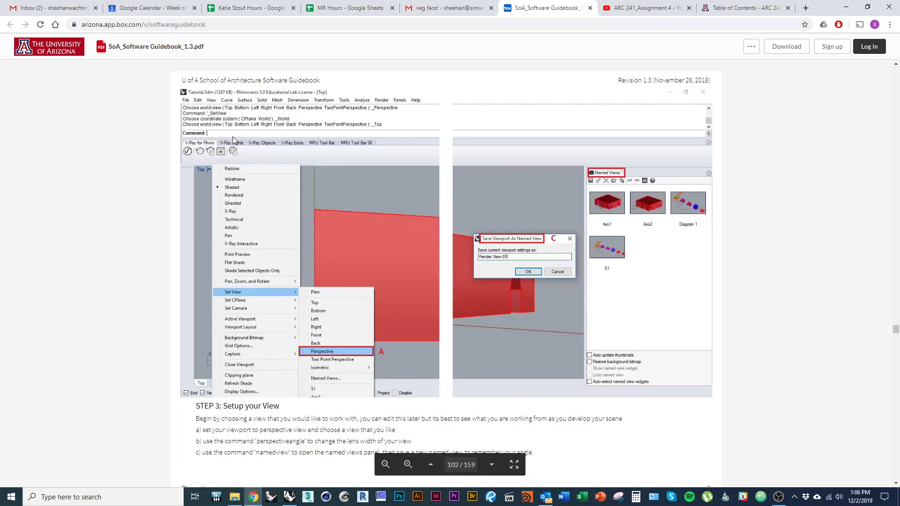
pyautogui.scroll(-7, 377, 215)
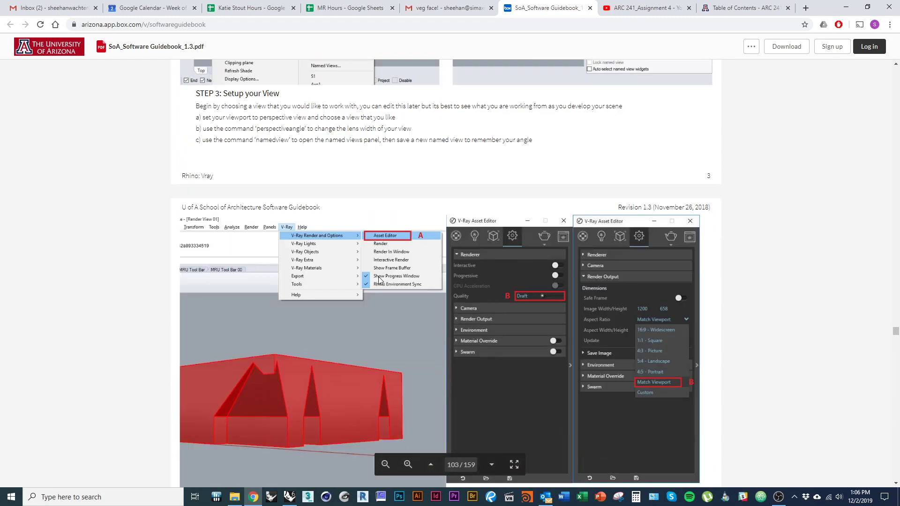
pyautogui.scroll(-1, 346, 275)
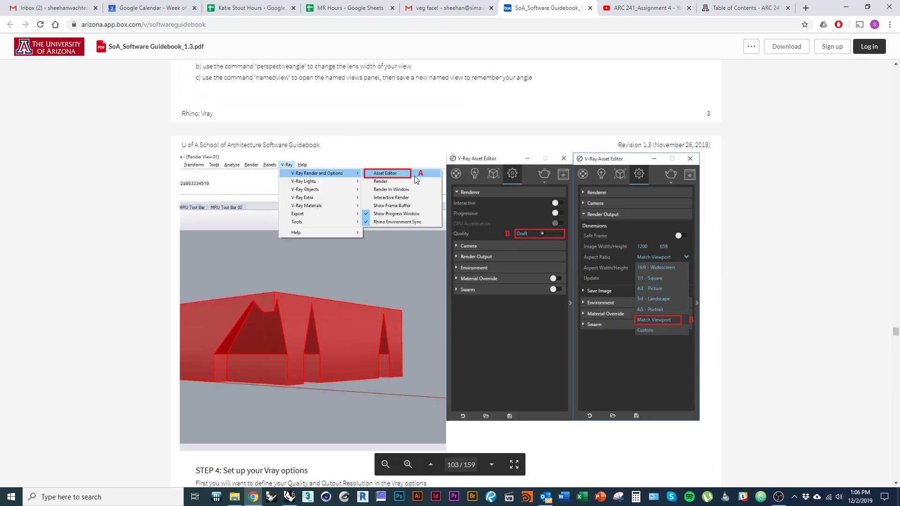
# Step: Switch to Rhino, open the render settings in the V-Ray Asset Editor, enable Interactive rendering, and move the editor aside to uncover the model
pyautogui.hotkey('alt', 'Tab')
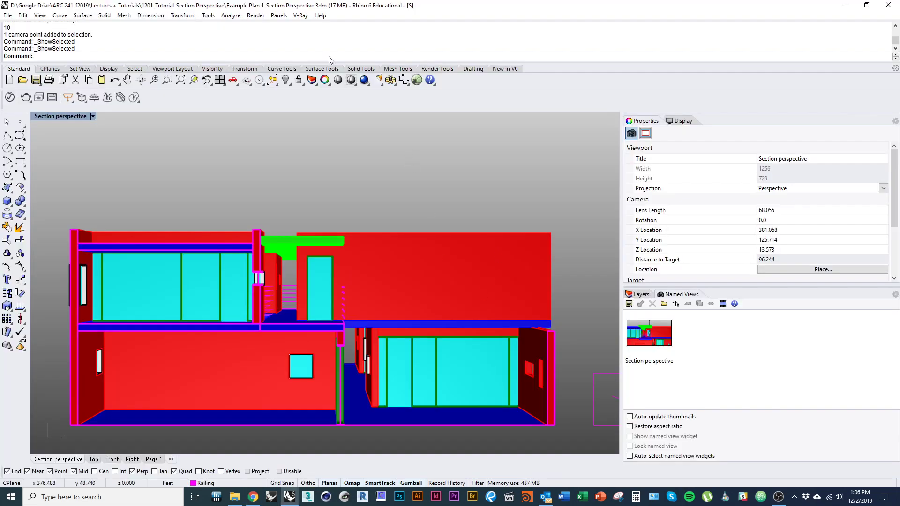
pyautogui.click(300, 16)
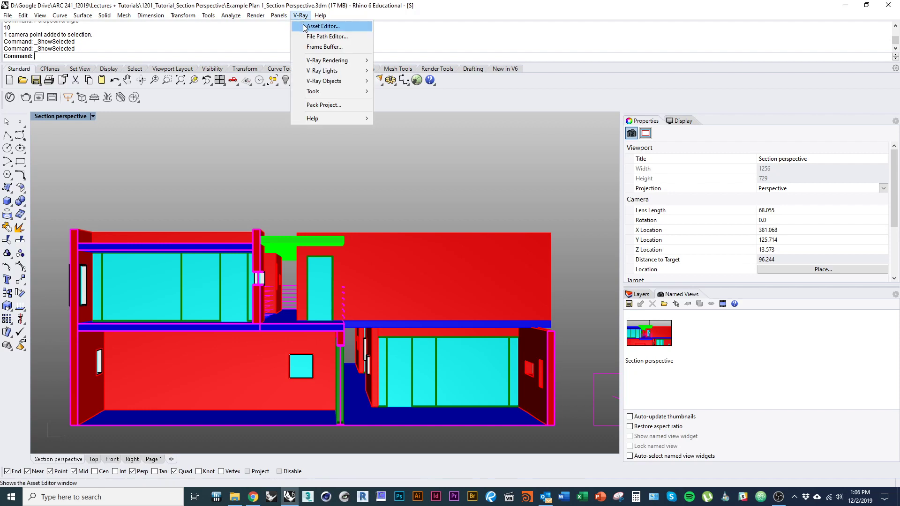
pyautogui.click(323, 26)
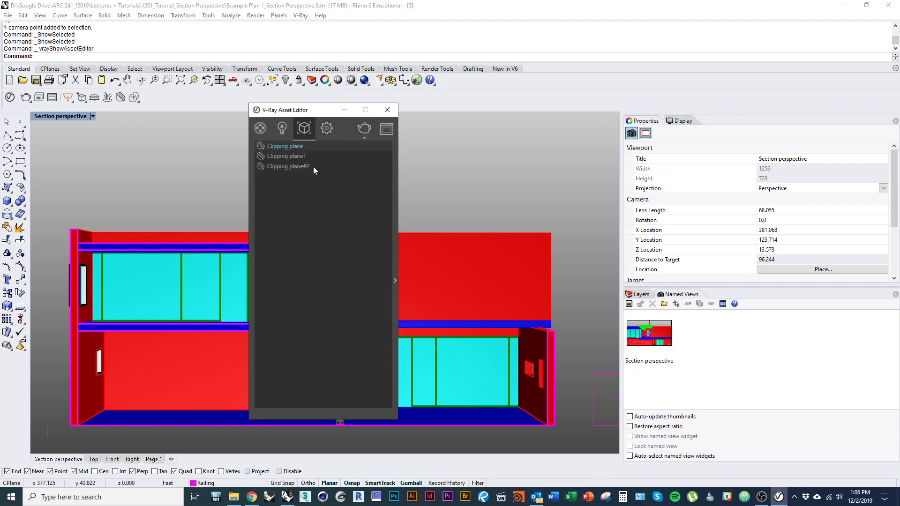
pyautogui.click(328, 133)
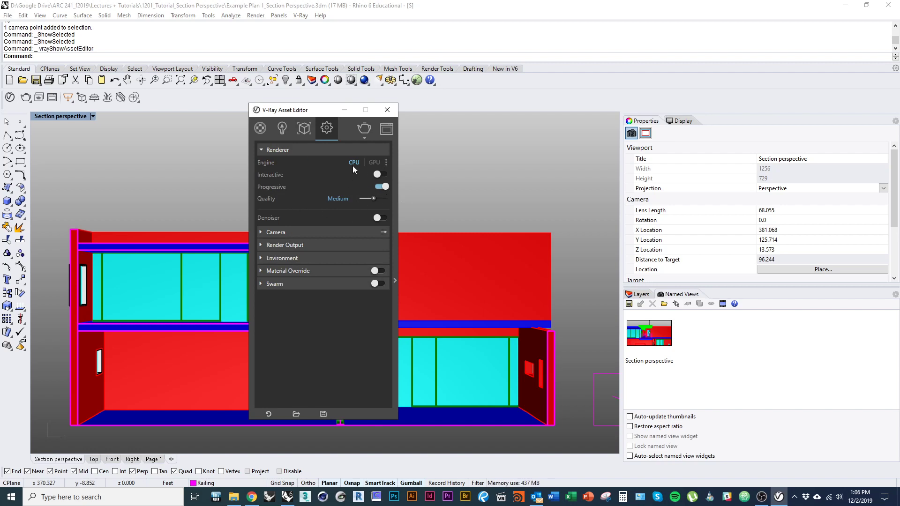
pyautogui.click(379, 176)
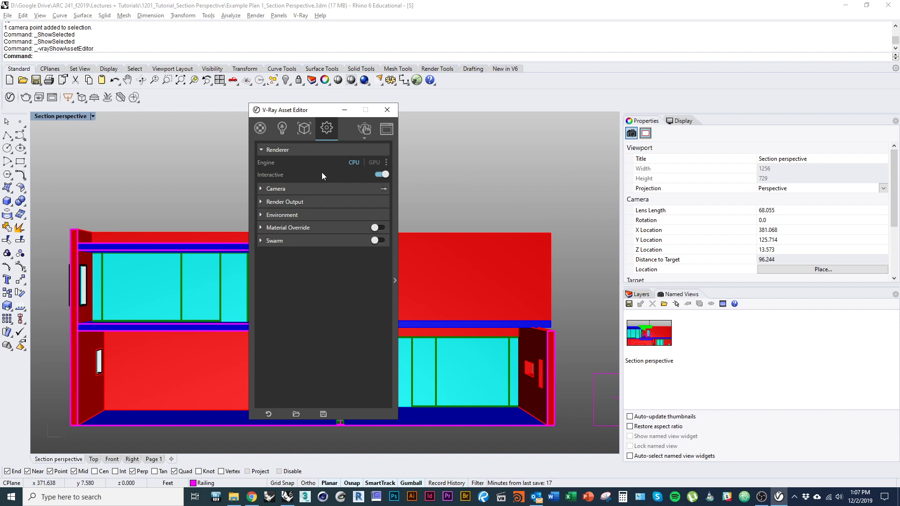
pyautogui.moveTo(310, 113); pyautogui.dragTo(211, 130)
pyautogui.hotkey('alt', 'Tab')
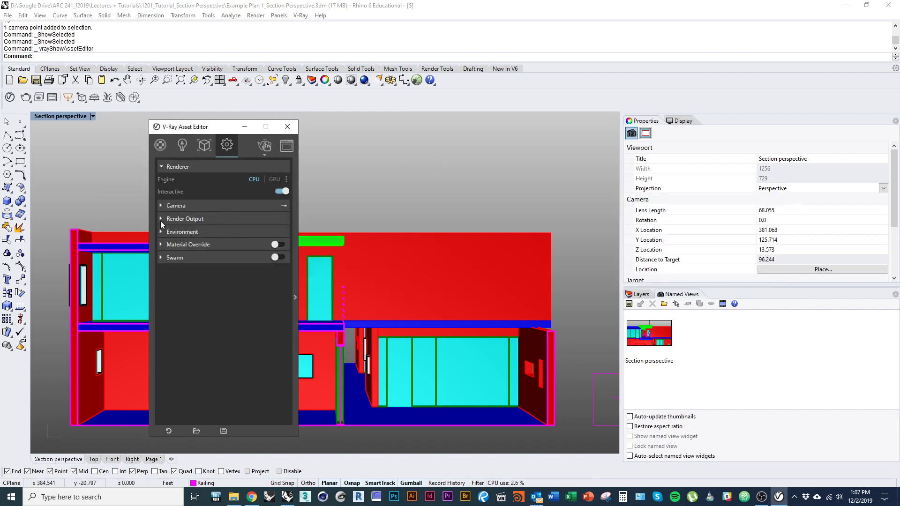
# Step: In the Render Output settings, set the aspect ratio to Match Viewport and turn on the Safe Frame
pyautogui.click(177, 218)
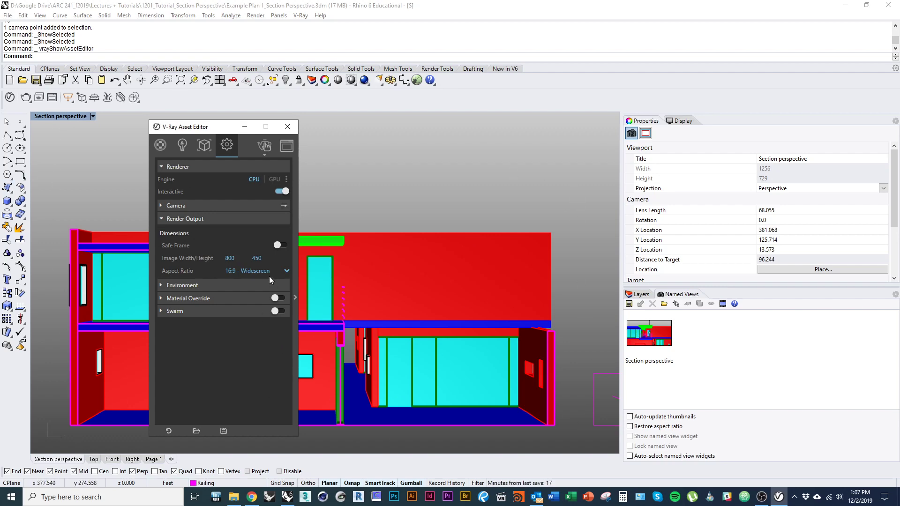
pyautogui.click(285, 271)
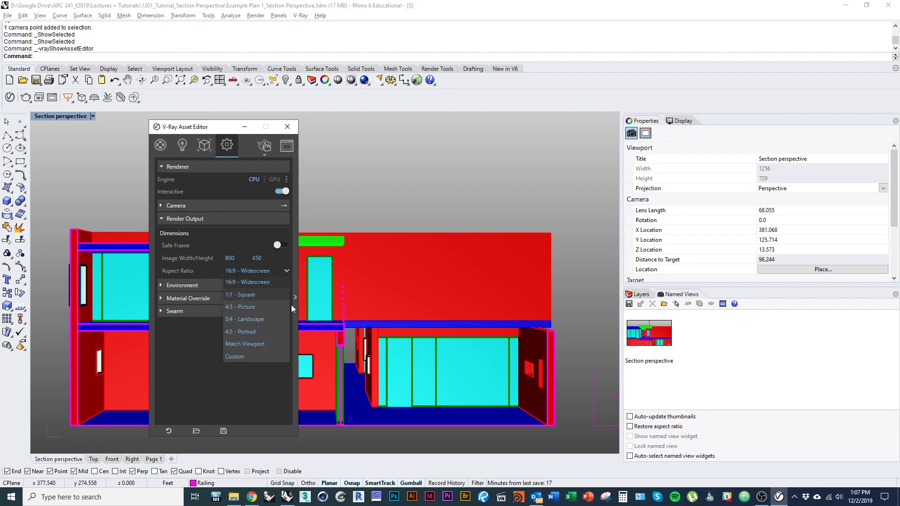
pyautogui.click(245, 345)
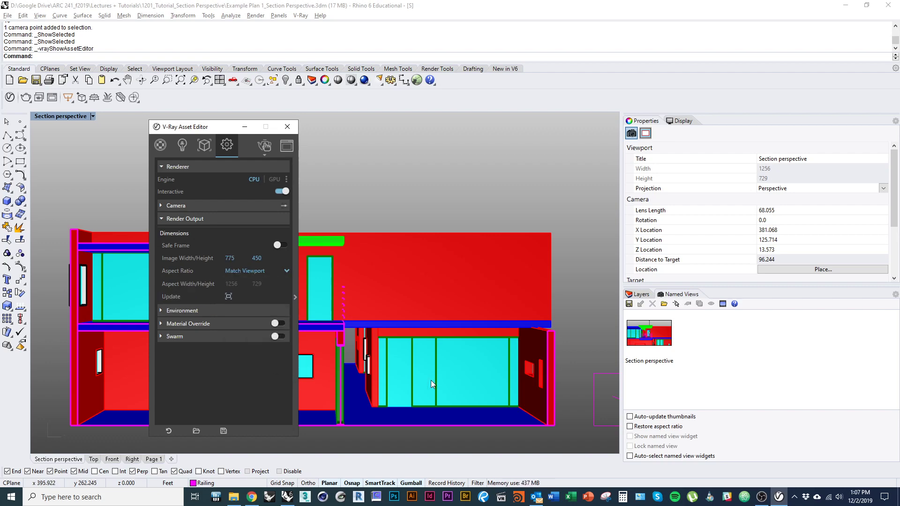
pyautogui.click(279, 246)
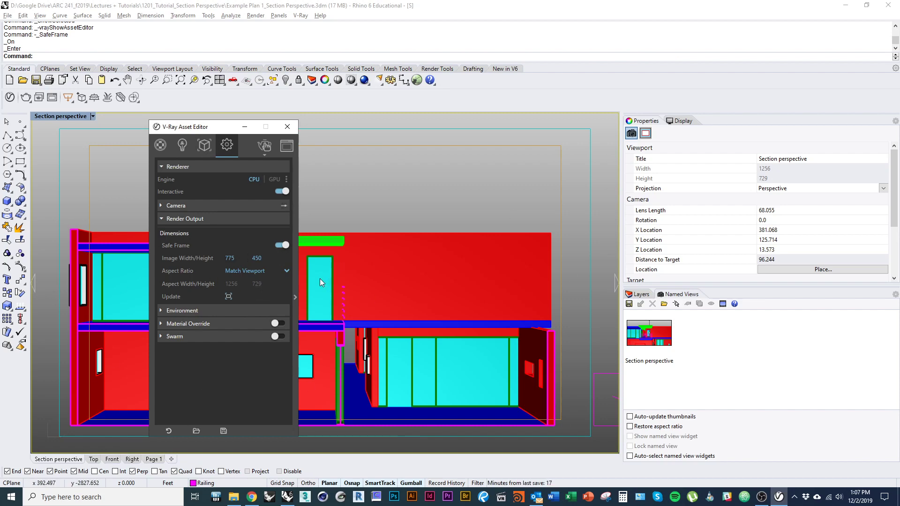
# Step: Change the render output's aspect ratio to Custom and set the image width to 1000
pyautogui.click(270, 273)
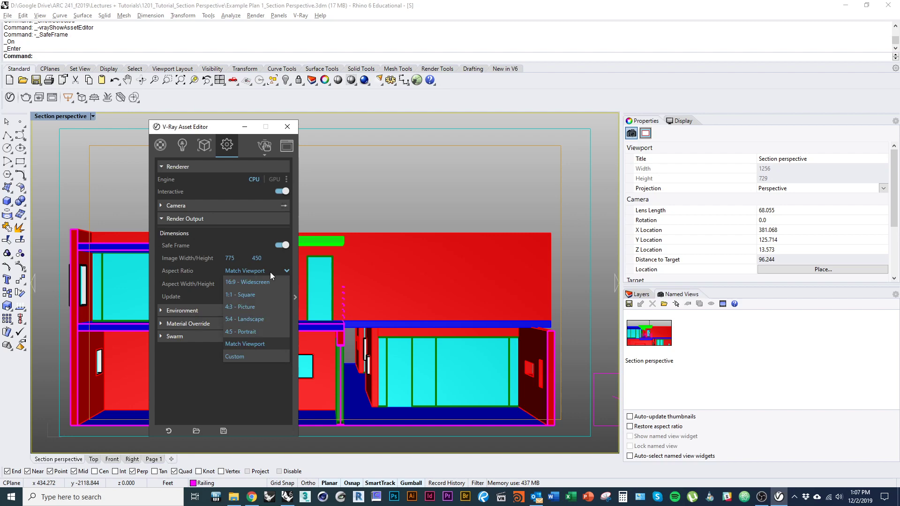
pyautogui.click(262, 356)
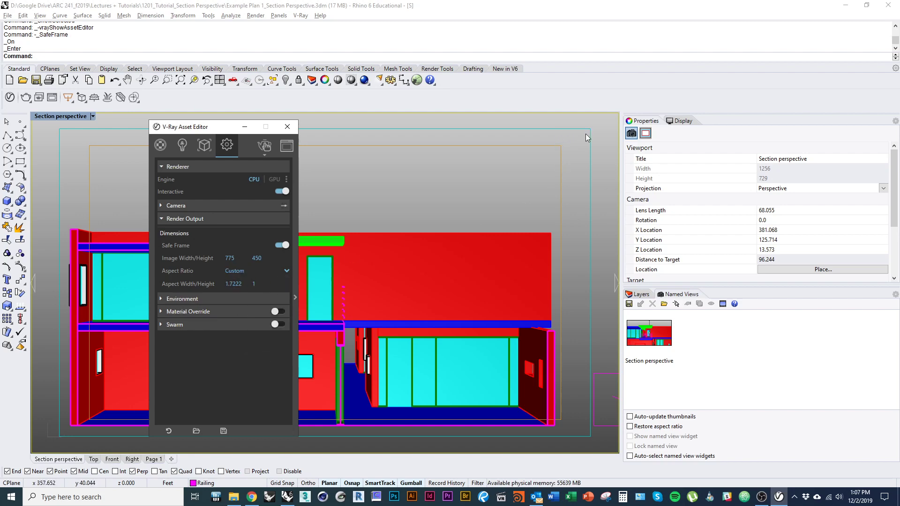
pyautogui.click(239, 284)
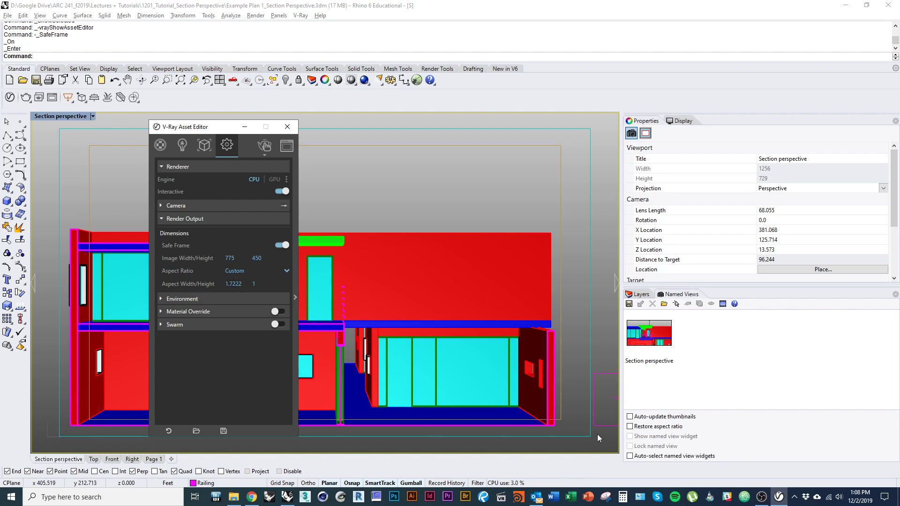
pyautogui.click(236, 257)
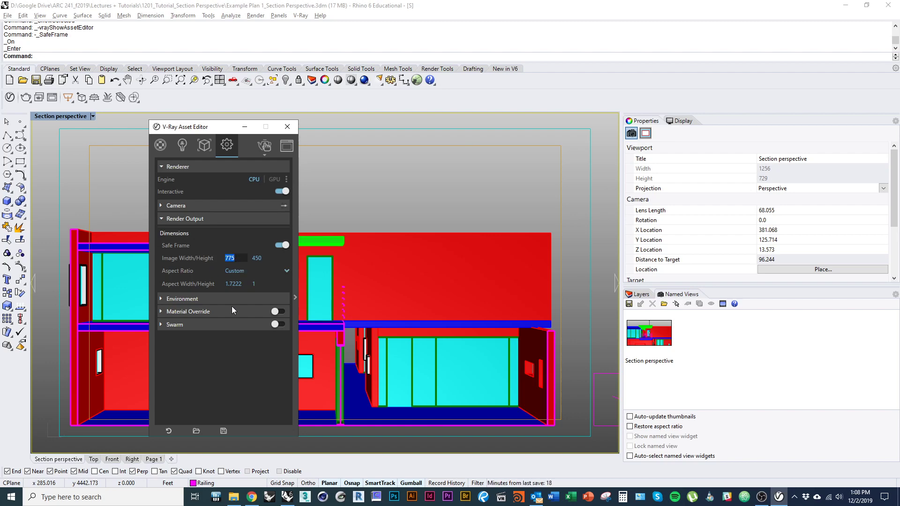
pyautogui.write('1000')
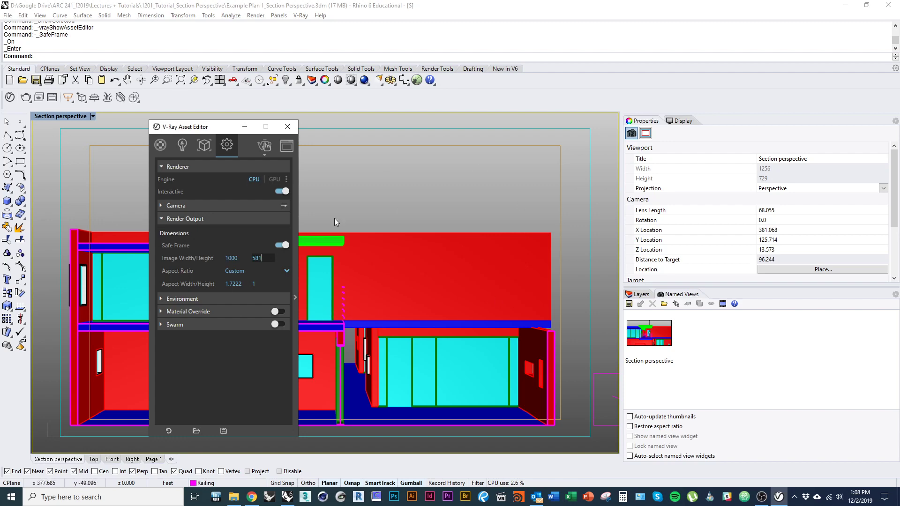
# Step: Switch to the guidebook in Chrome, look over Step 5 on setting up sunlight, and return to Rhino
pyautogui.click(161, 218)
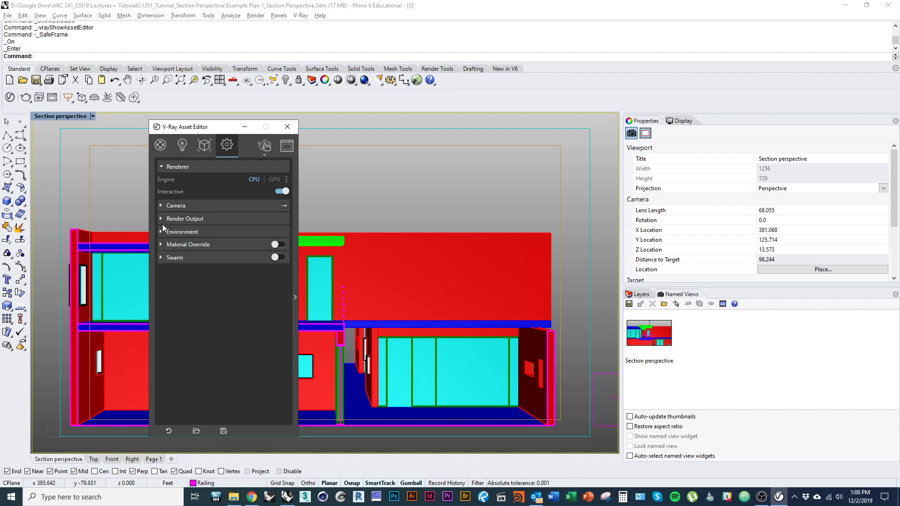
pyautogui.click(188, 221)
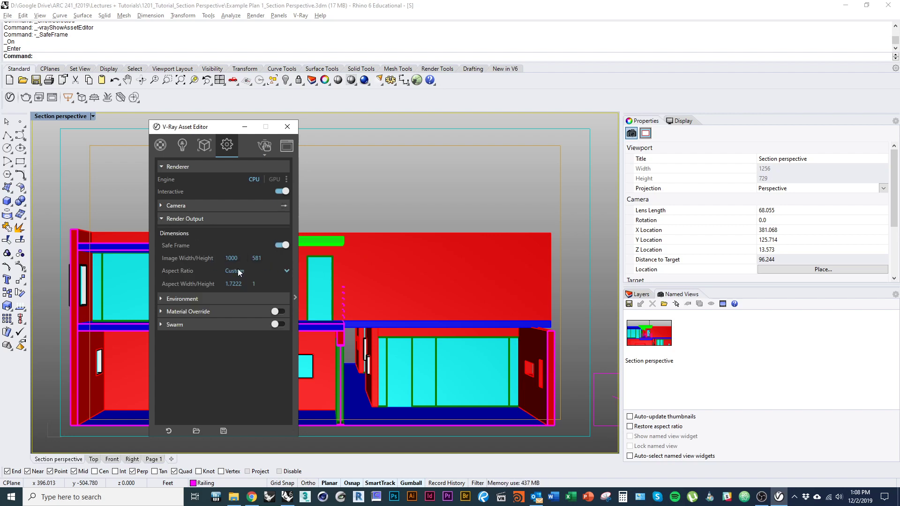
pyautogui.hotkey('alt', 'Tab')
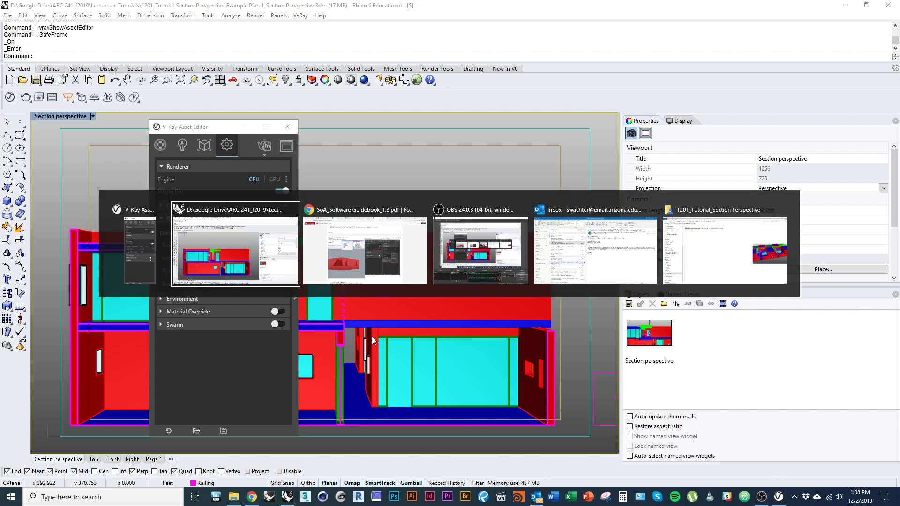
pyautogui.scroll(-4, 435, 328)
pyautogui.scroll(-5, 420, 318)
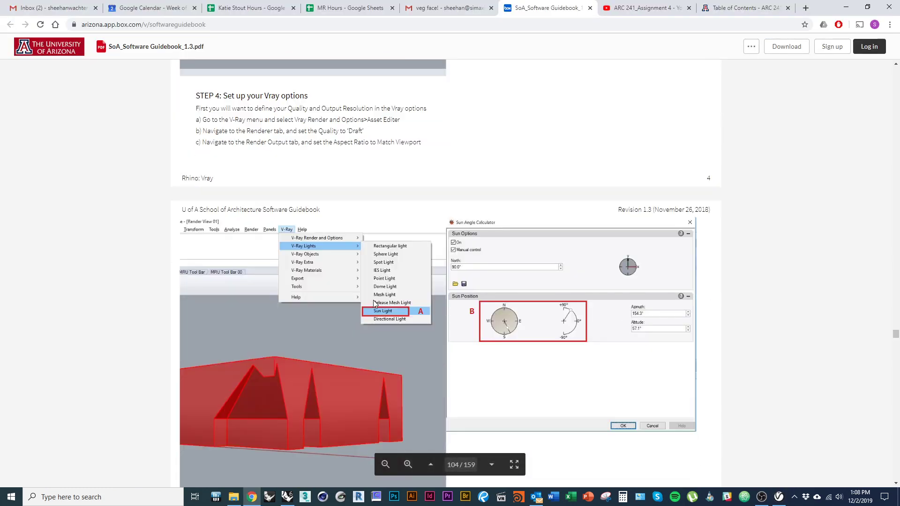
pyautogui.hotkey('alt', 'Tab')
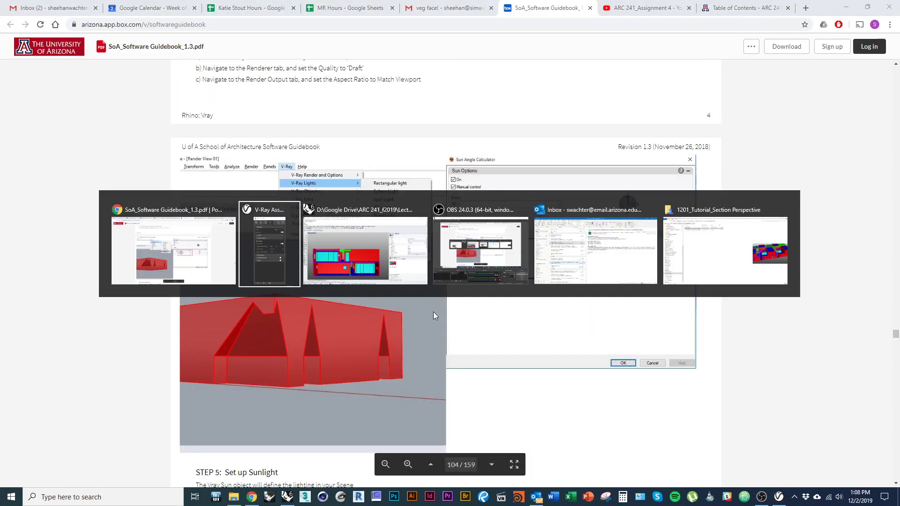
pyautogui.hotkey('alt', 'Tab')
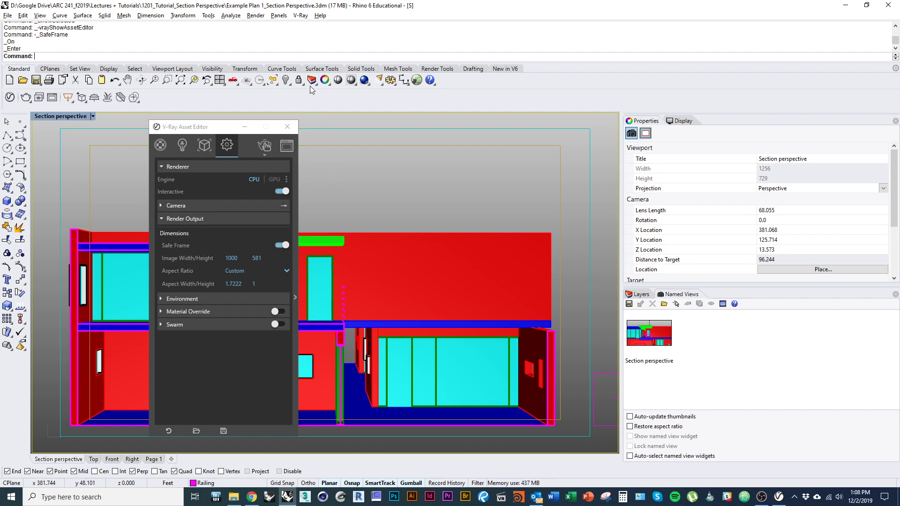
# Step: Show the lights list in the V-Ray Asset Editor and start a new V-Ray Sun Light with its angle calculator in view
pyautogui.moveTo(211, 127); pyautogui.dragTo(194, 118)
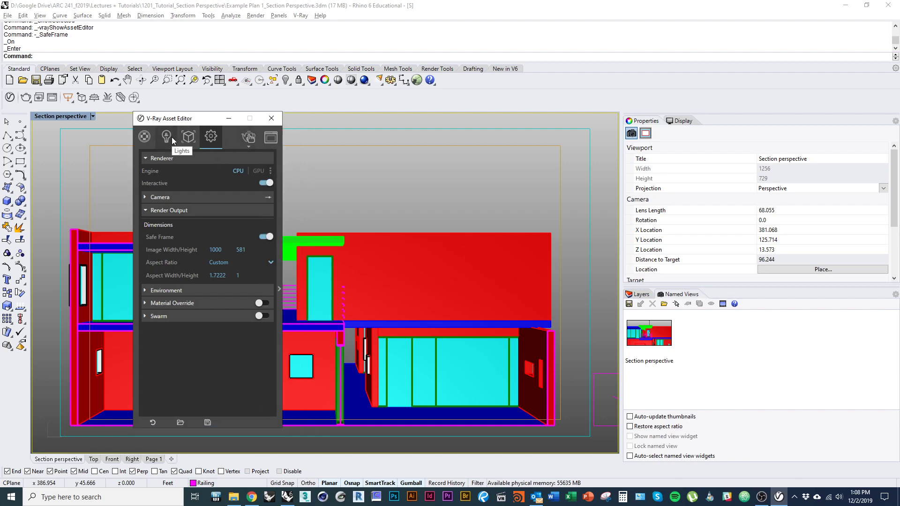
pyautogui.click(167, 137)
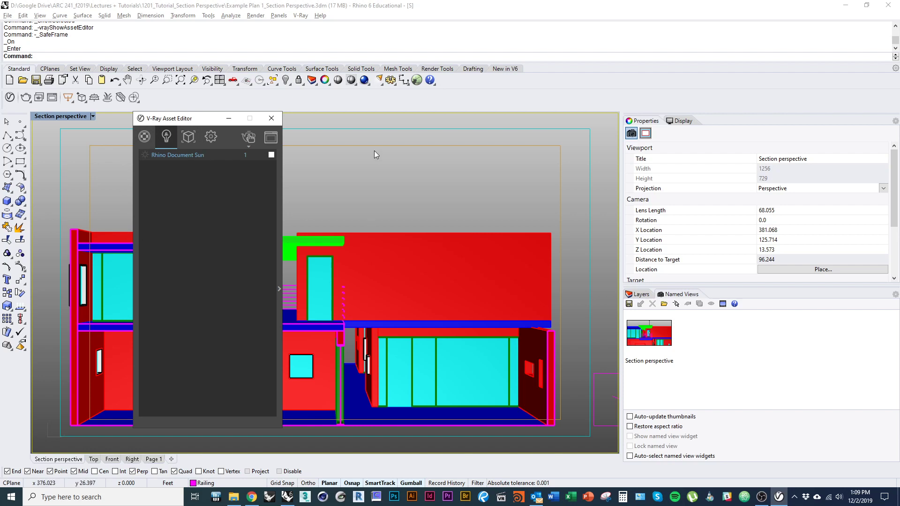
pyautogui.click(298, 34)
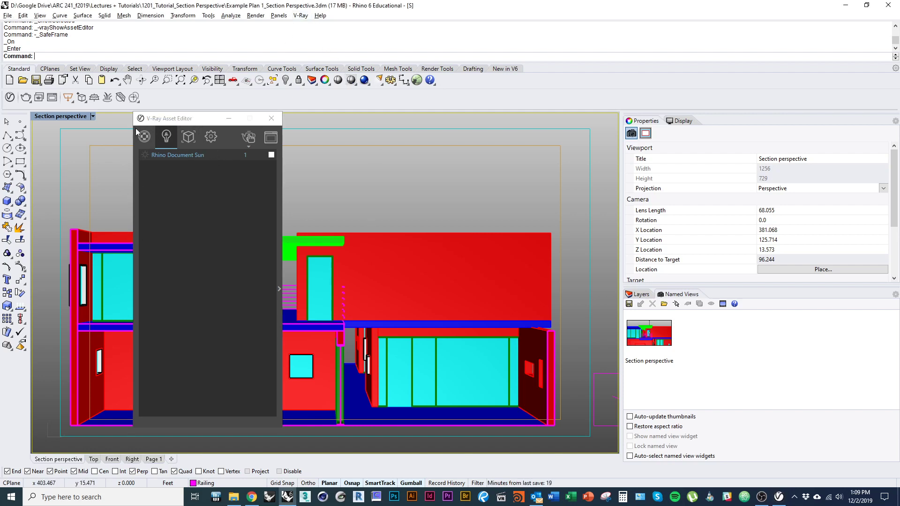
pyautogui.click(300, 17)
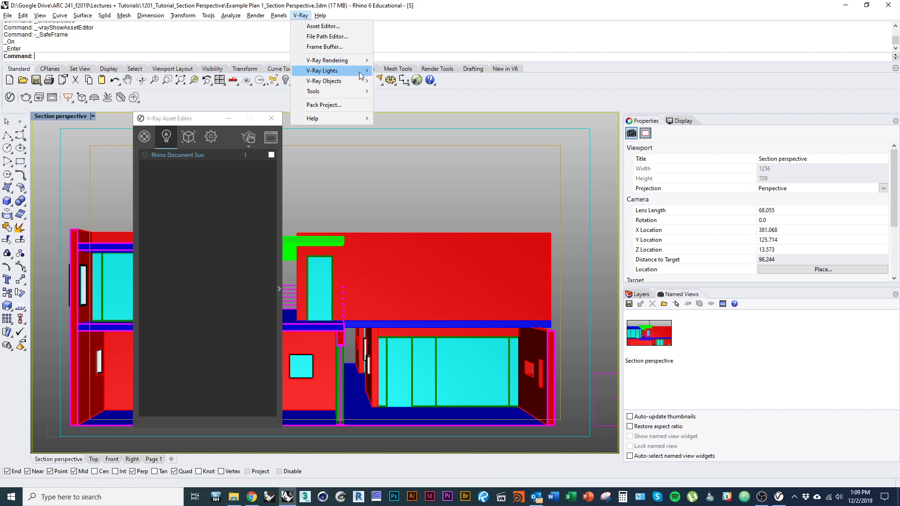
pyautogui.moveTo(361, 75)
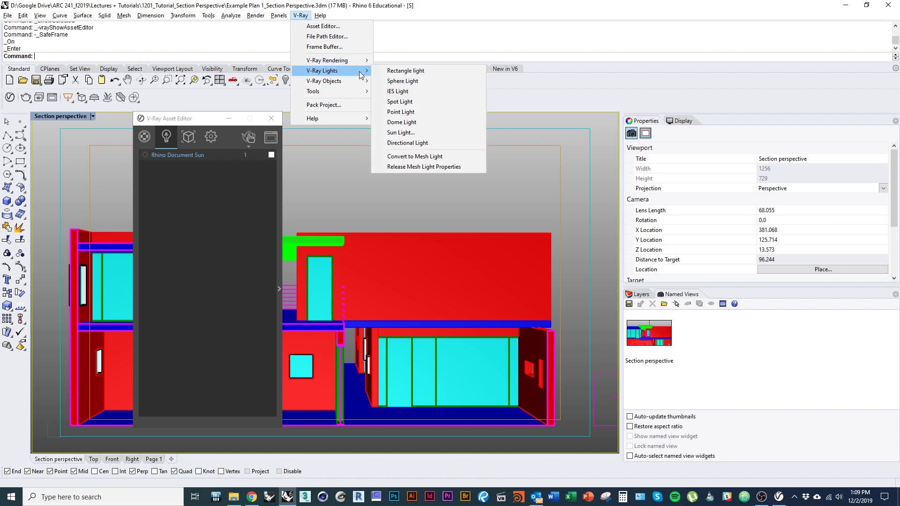
pyautogui.click(441, 133)
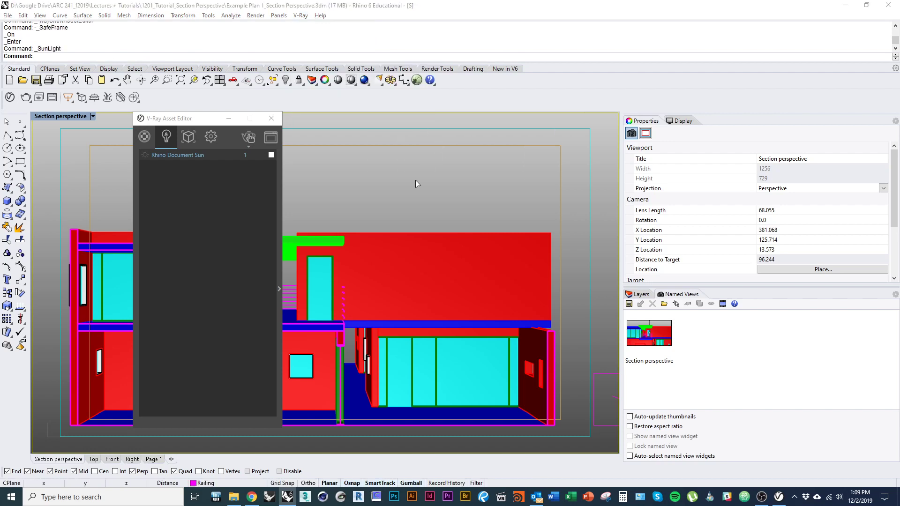
pyautogui.moveTo(145, 120); pyautogui.dragTo(394, 105)
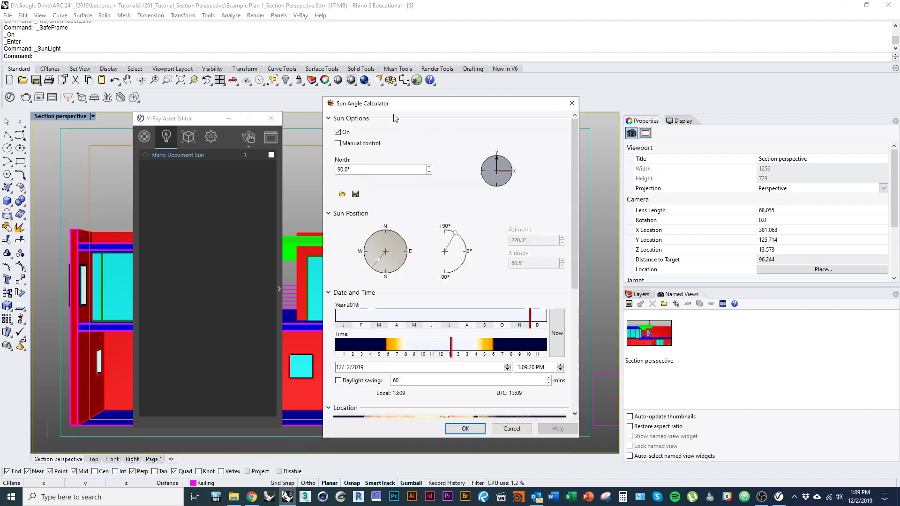
# Step: Set the sun's location to Tucson, AZ, USA in the Sun Angle Calculator
pyautogui.moveTo(575, 274); pyautogui.dragTo(590, 218)
pyautogui.moveTo(575, 178); pyautogui.dragTo(577, 310)
pyautogui.click(427, 372)
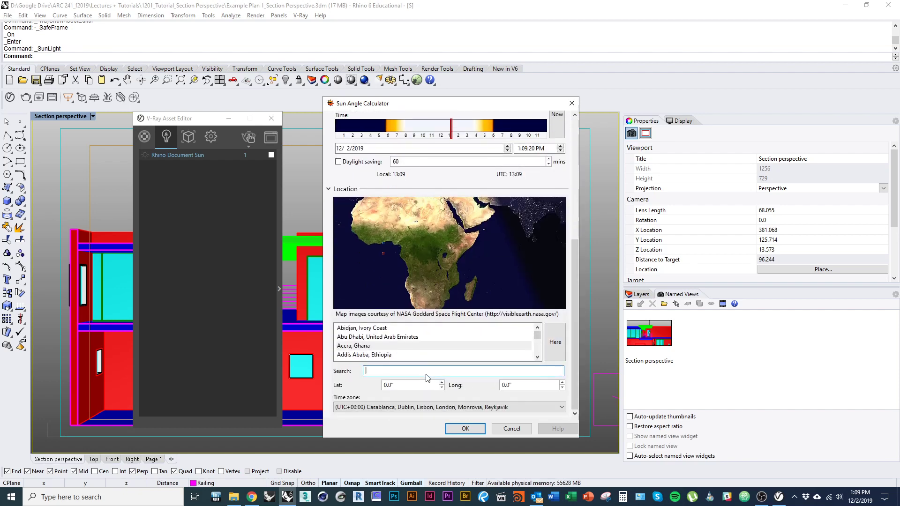
pyautogui.write('Tucson')
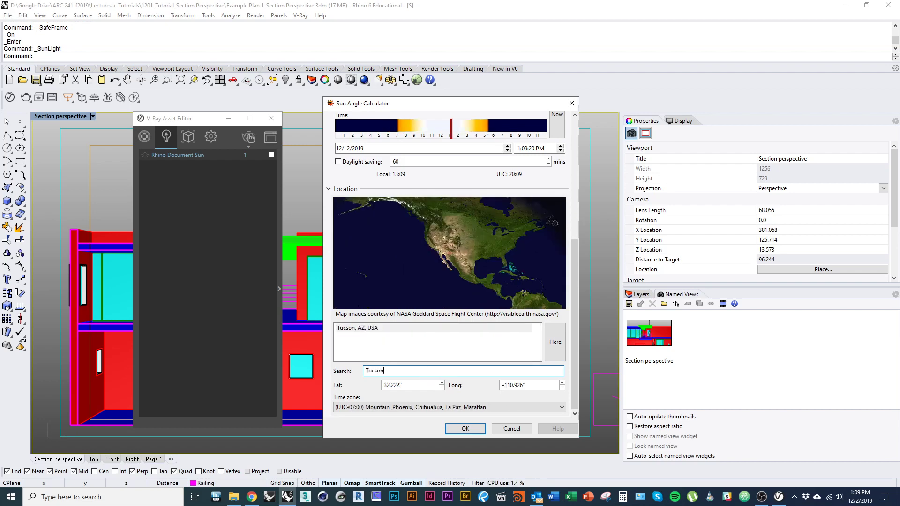
pyautogui.click(401, 328)
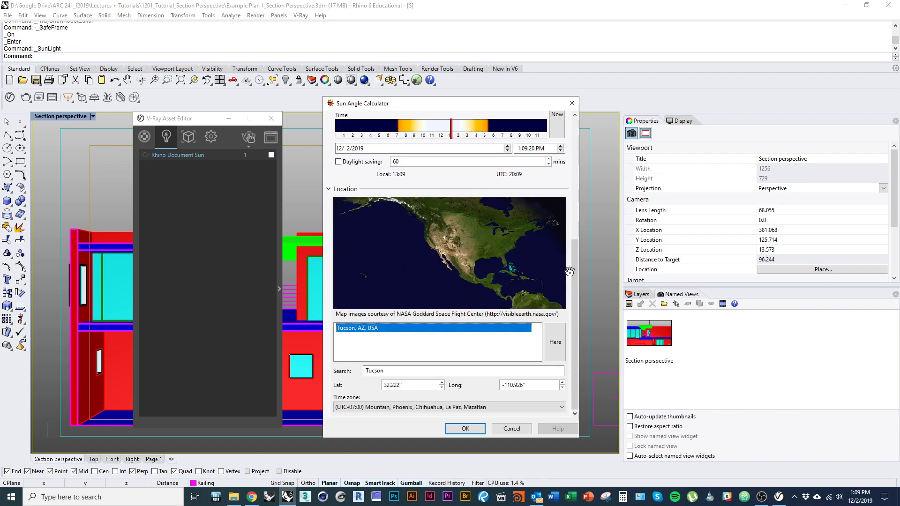
# Step: Set the sun's date to 5/7/2019 and its time to about 8:32 AM
pyautogui.moveTo(576, 269); pyautogui.dragTo(572, 238)
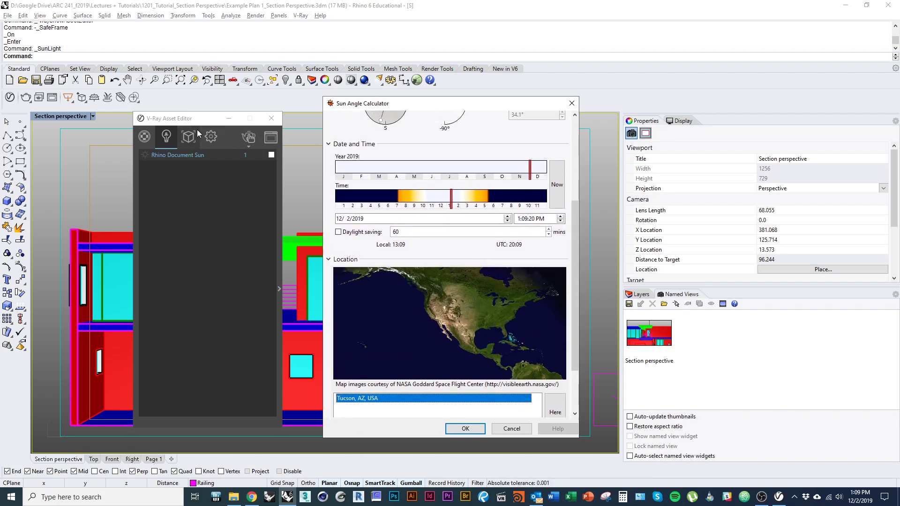
pyautogui.moveTo(192, 120); pyautogui.dragTo(114, 120)
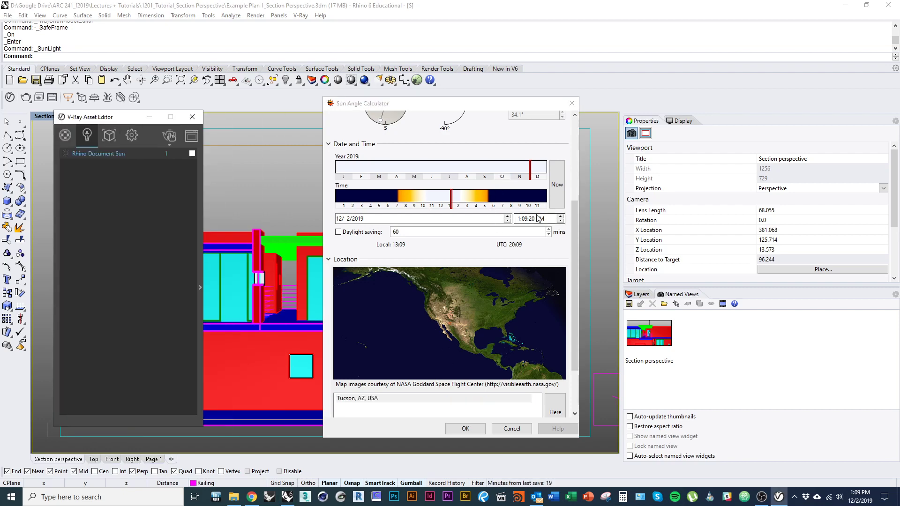
pyautogui.moveTo(574, 225); pyautogui.dragTo(571, 171)
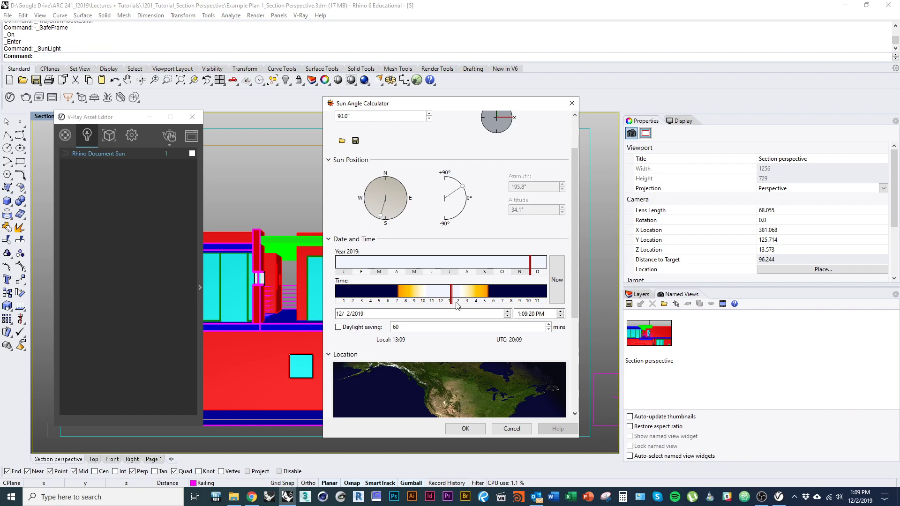
pyautogui.moveTo(529, 270)
pyautogui.mouseDown()
pyautogui.moveTo(409, 269)
pyautogui.moveTo(413, 296)
pyautogui.mouseUp()
pyautogui.click(418, 295)
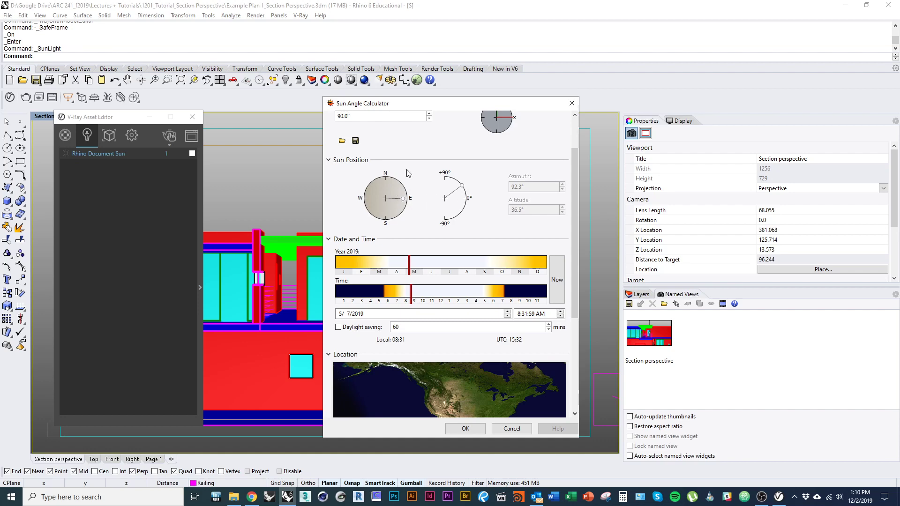
# Step: Accept the sun angle settings and place the sun light near the floor of the lower room with the large glazing
pyautogui.moveTo(433, 103); pyautogui.dragTo(725, 114)
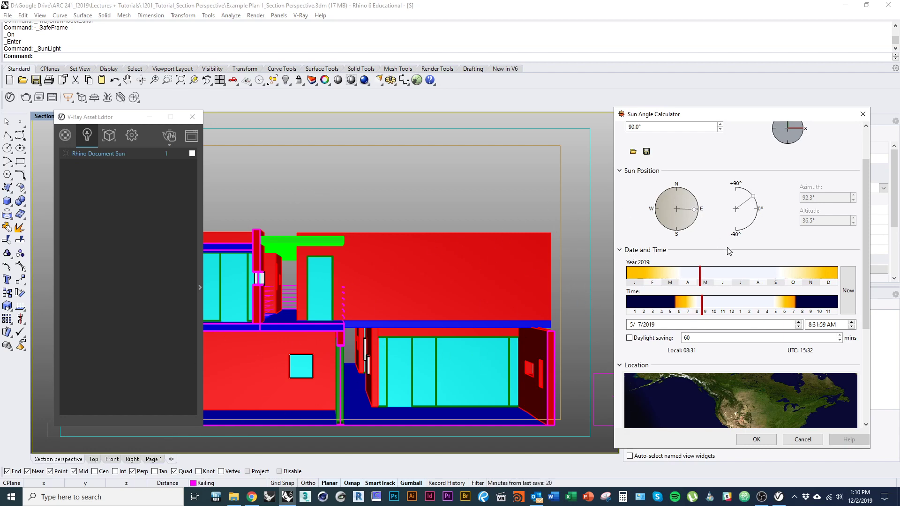
pyautogui.moveTo(757, 116); pyautogui.dragTo(558, 117)
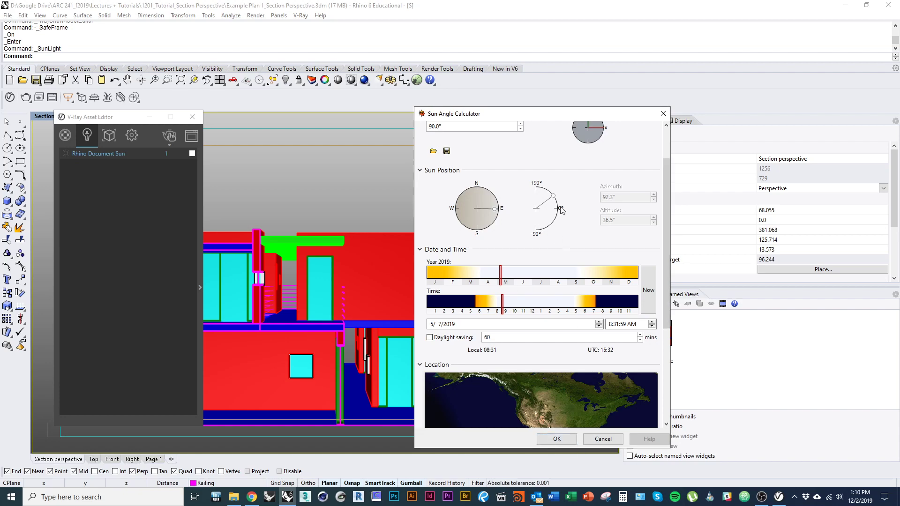
pyautogui.click(554, 445)
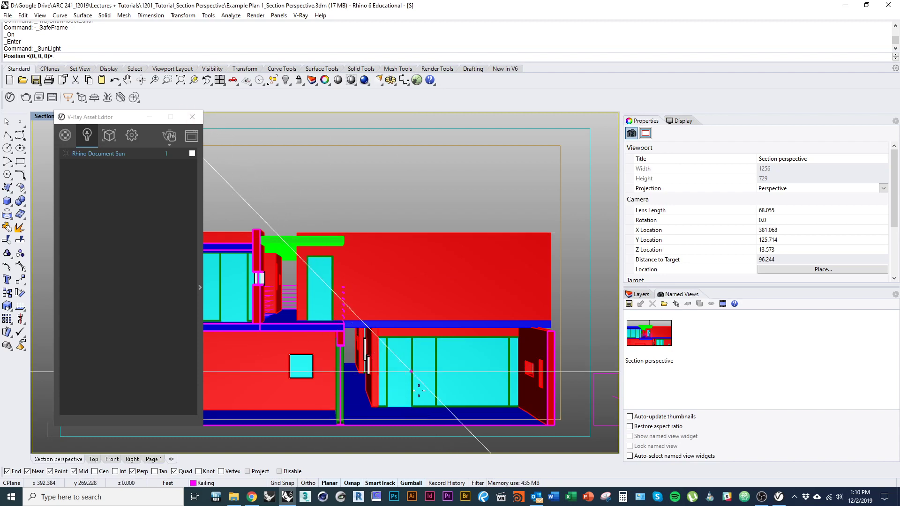
pyautogui.click(408, 414)
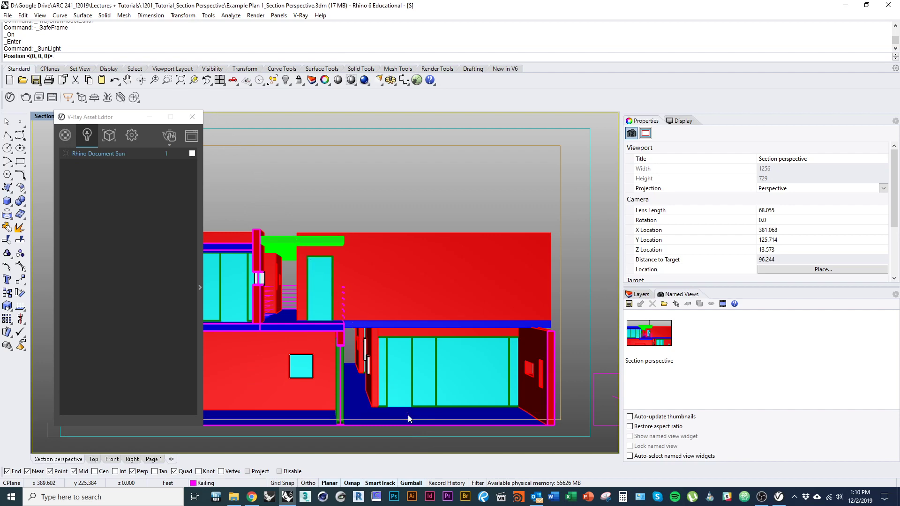
pyautogui.click(413, 415)
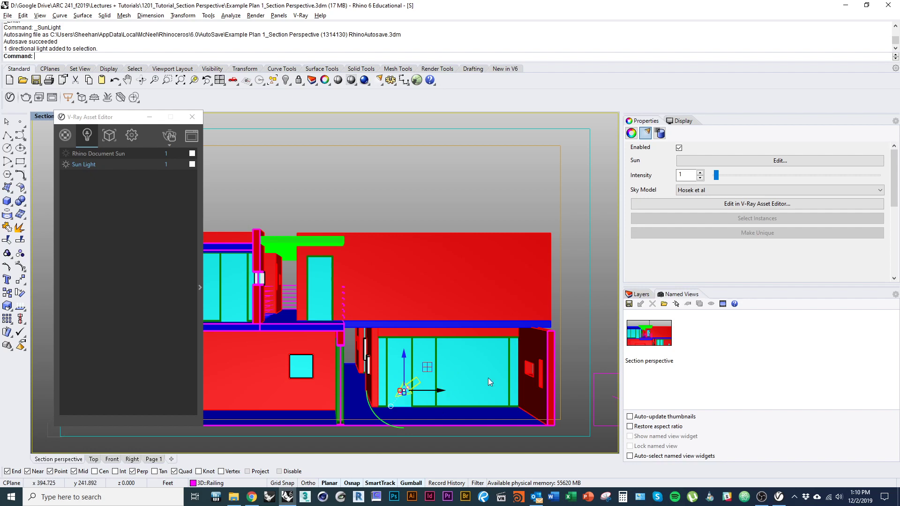
# Step: Reselect the sun light, reopen its sun angle settings, turn off manual control, check the date and location options, and accept
pyautogui.click(477, 218)
pyautogui.click(404, 392)
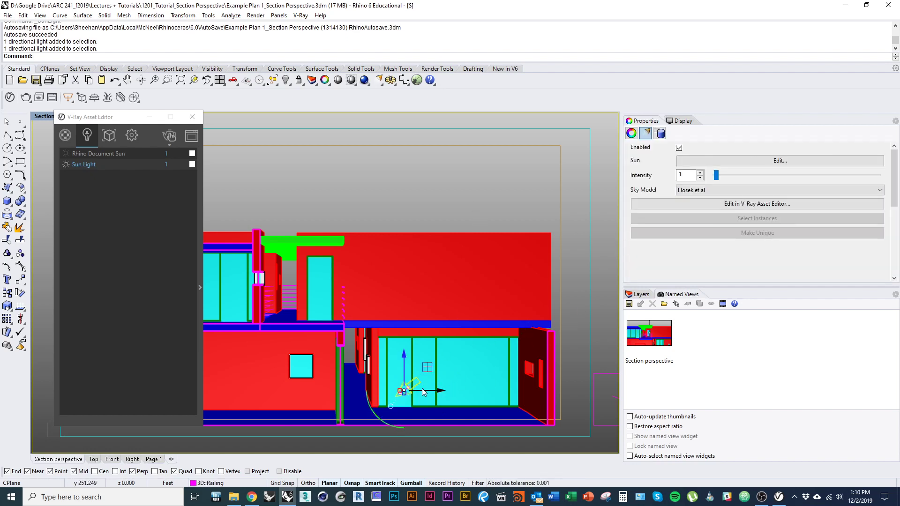
pyautogui.click(705, 160)
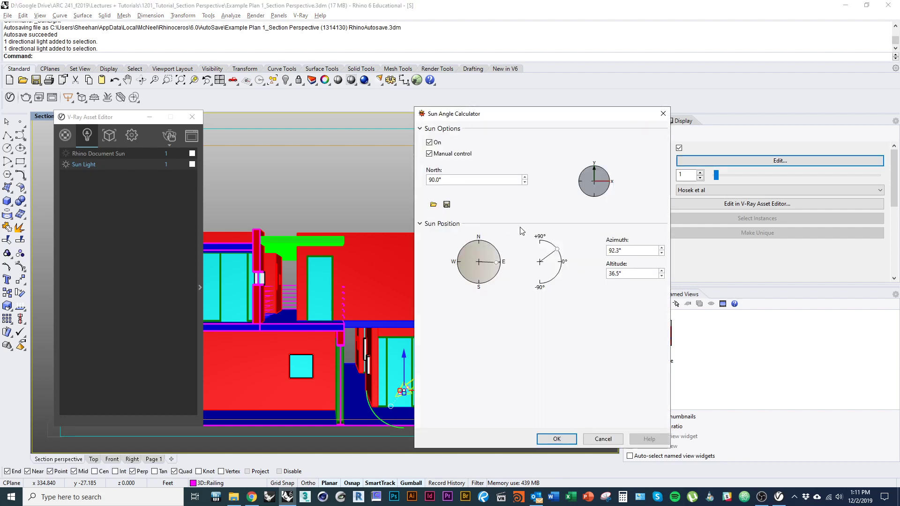
pyautogui.click(457, 154)
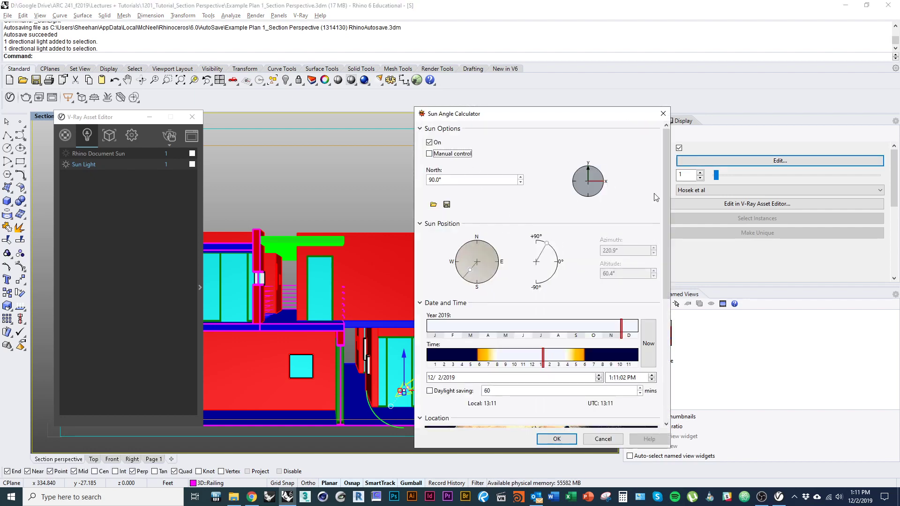
pyautogui.moveTo(664, 210); pyautogui.dragTo(657, 336)
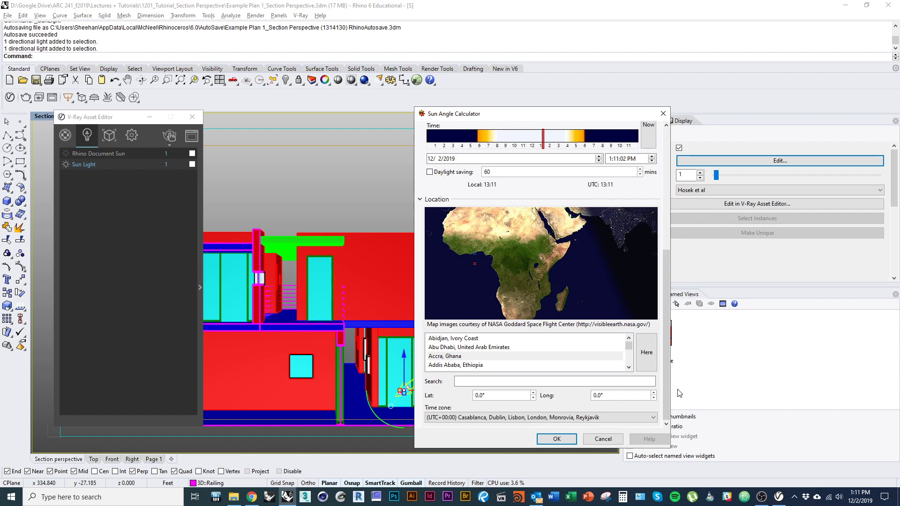
pyautogui.moveTo(670, 381); pyautogui.dragTo(612, 199)
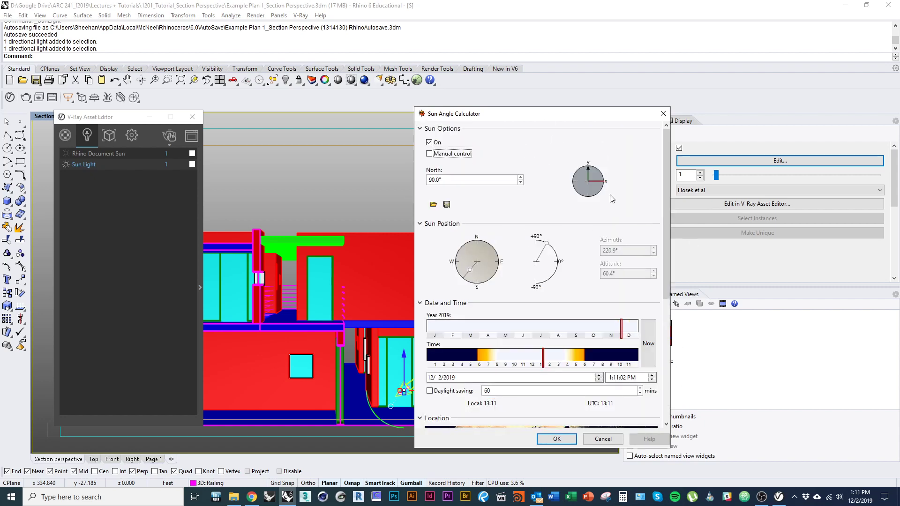
pyautogui.click(557, 440)
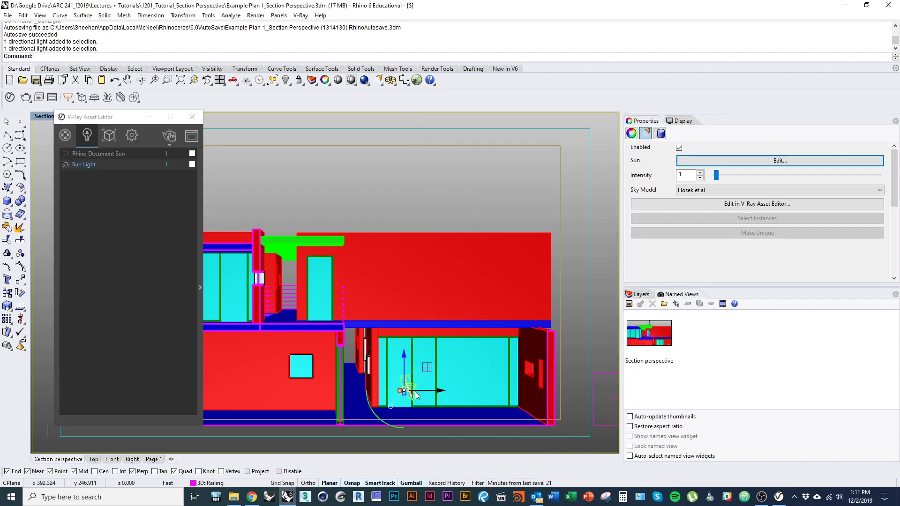
# Step: Reopen the sun light's sun angle settings, turn off manual control, and set the location to Tucson, AZ, USA
pyautogui.click(770, 162)
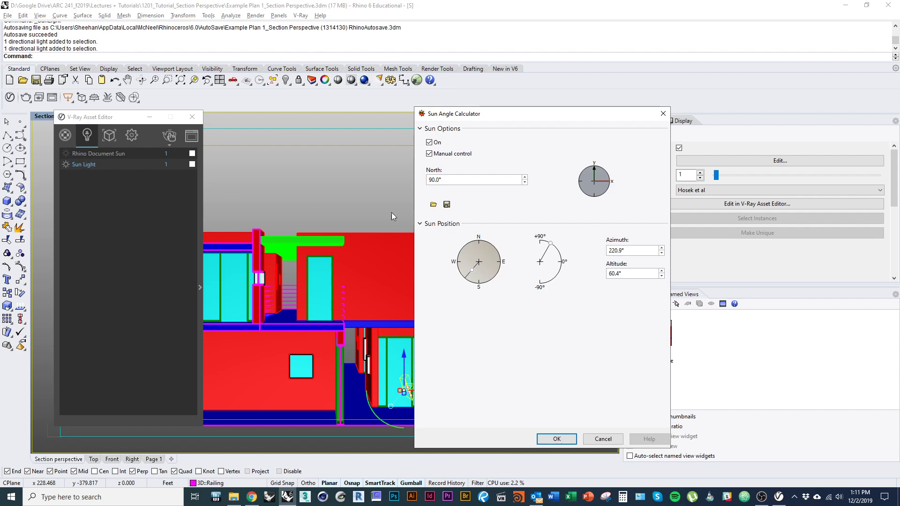
pyautogui.click(452, 154)
pyautogui.moveTo(663, 251); pyautogui.dragTo(663, 374)
pyautogui.click(507, 381)
pyautogui.write('Tucson')
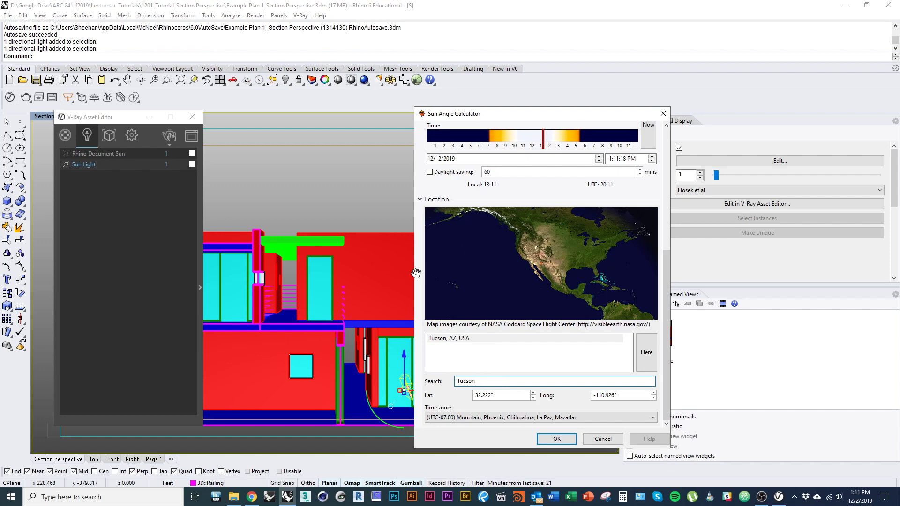
pyautogui.click(455, 337)
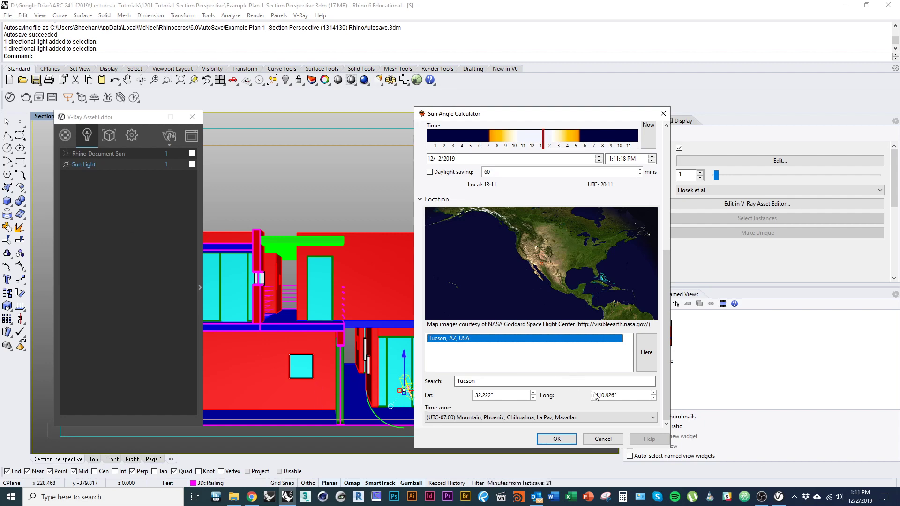
# Step: Set the sun's date to 4/12/2019 and its time to about 8:35 AM, and accept the sun angle settings
pyautogui.scroll(3, 665, 333)
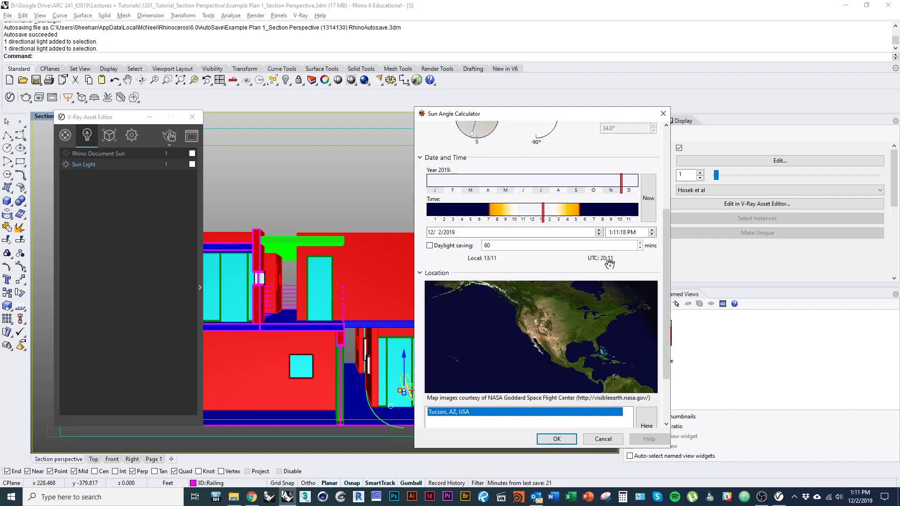
pyautogui.click(485, 182)
pyautogui.moveTo(543, 211); pyautogui.dragTo(504, 211)
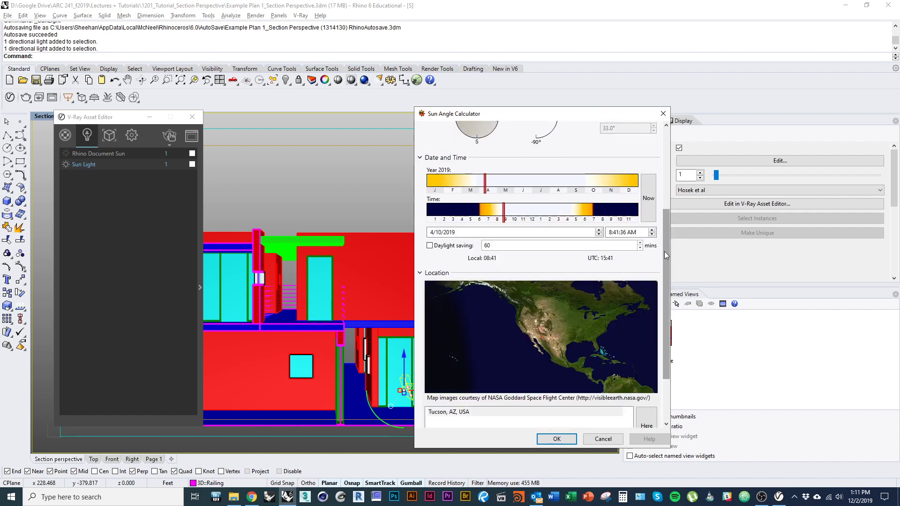
pyautogui.moveTo(664, 251); pyautogui.dragTo(662, 229)
pyautogui.click(503, 257)
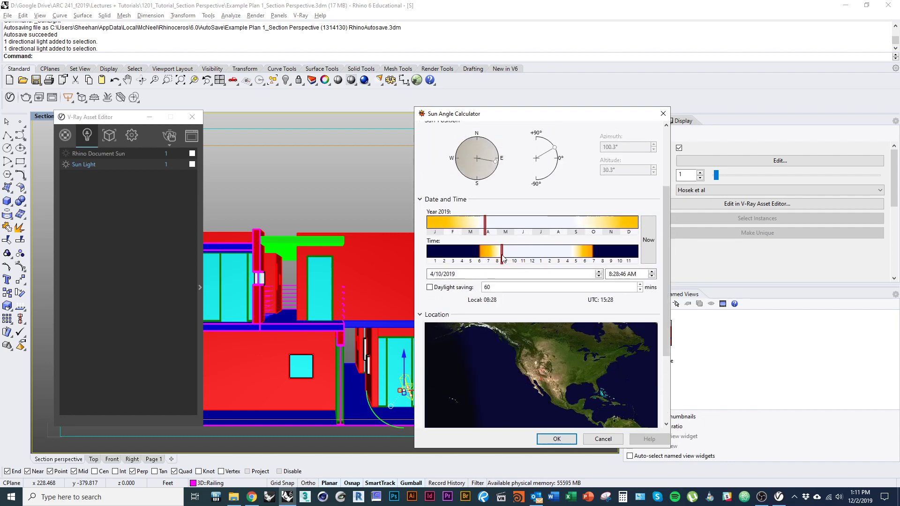
pyautogui.click(504, 257)
pyautogui.click(487, 227)
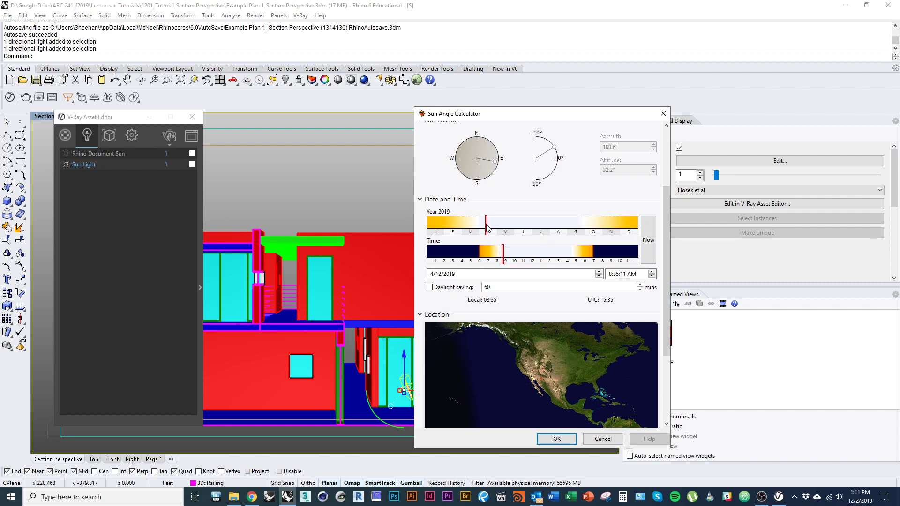
pyautogui.click(557, 439)
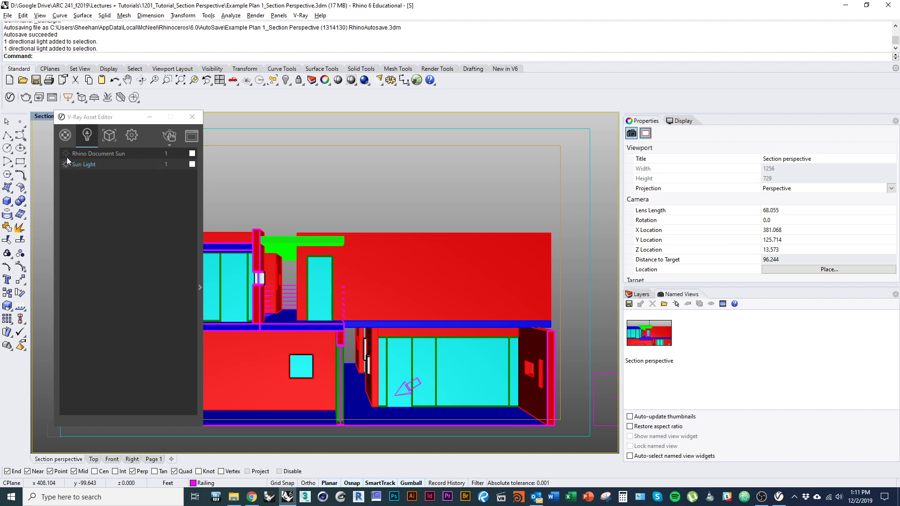
# Step: In the V-Ray environment settings, assign a Sky texture to the background and set its sun to Sun Light
pyautogui.click(131, 140)
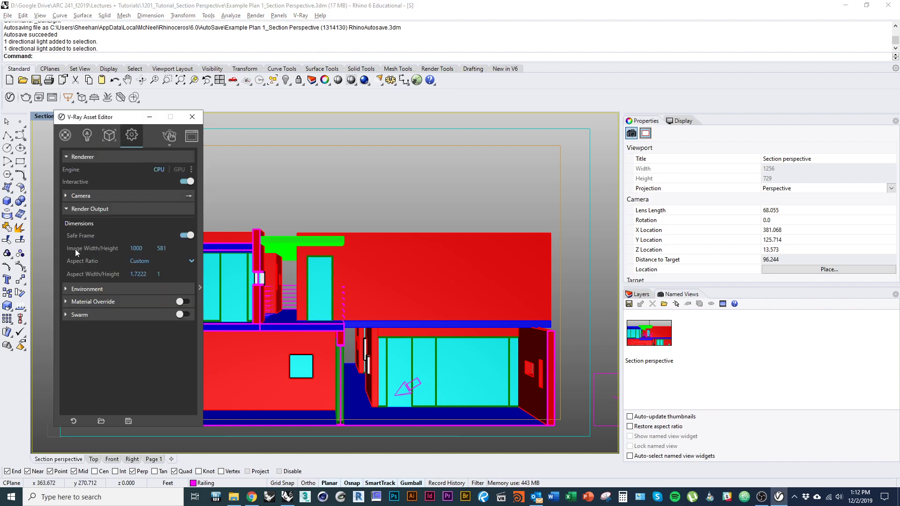
pyautogui.click(67, 212)
pyautogui.click(79, 223)
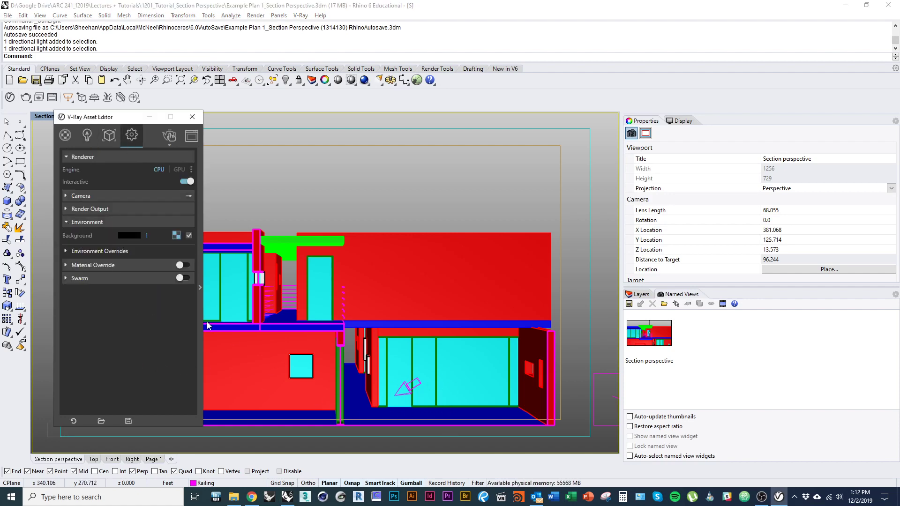
pyautogui.click(89, 250)
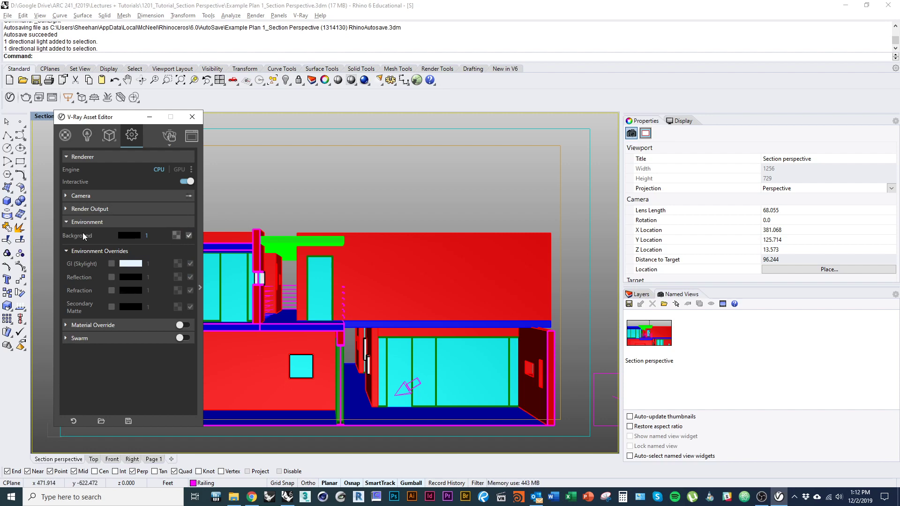
pyautogui.click(176, 236)
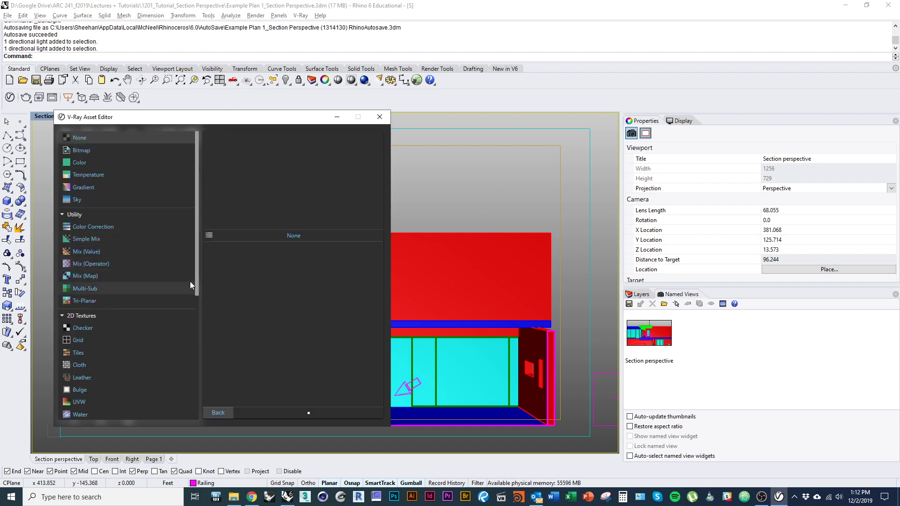
pyautogui.click(92, 198)
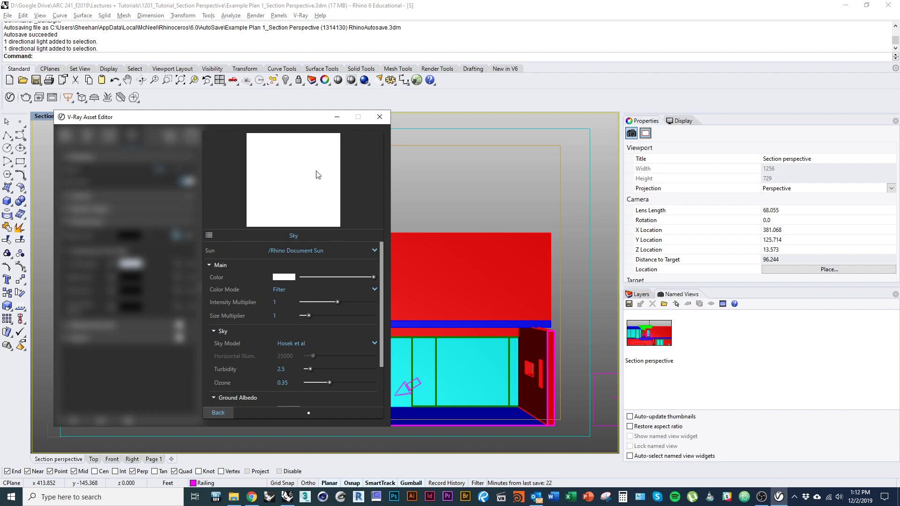
pyautogui.click(327, 251)
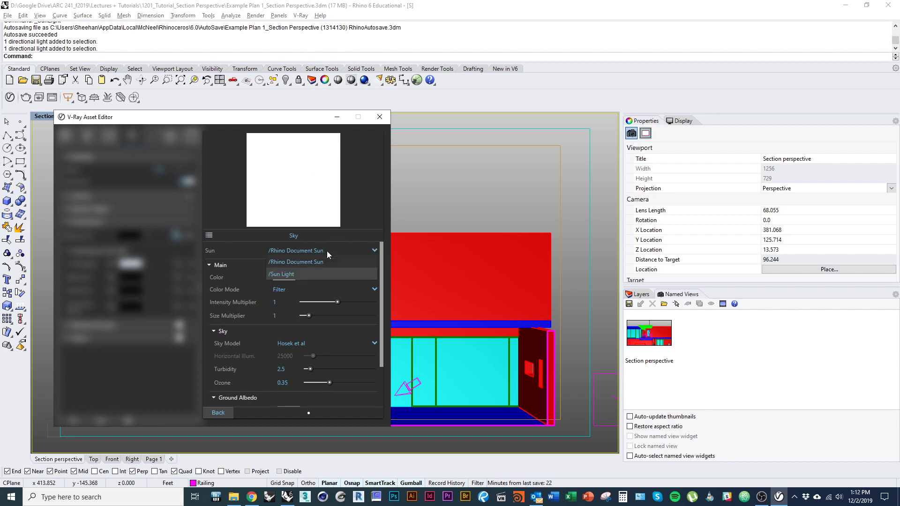
pyautogui.click(286, 276)
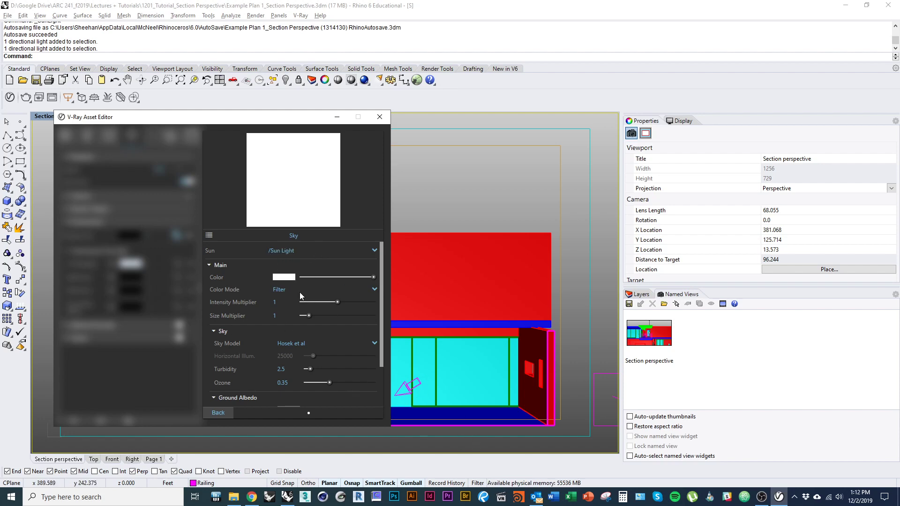
pyautogui.click(223, 414)
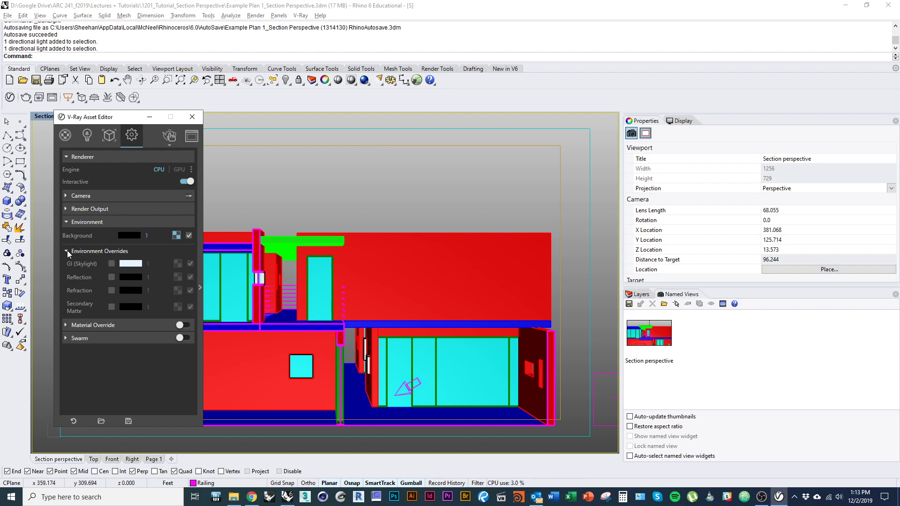
# Step: Enable the GI (Skylight), Reflection and Refraction environment overrides and copy the background's sky texture to each of them
pyautogui.click(111, 263)
pyautogui.click(110, 279)
pyautogui.click(111, 291)
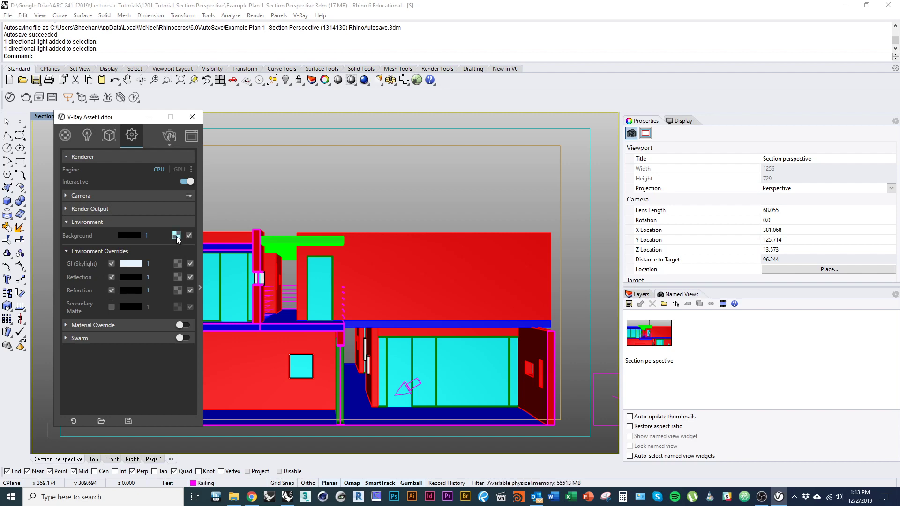
pyautogui.moveTo(176, 238); pyautogui.dragTo(178, 265)
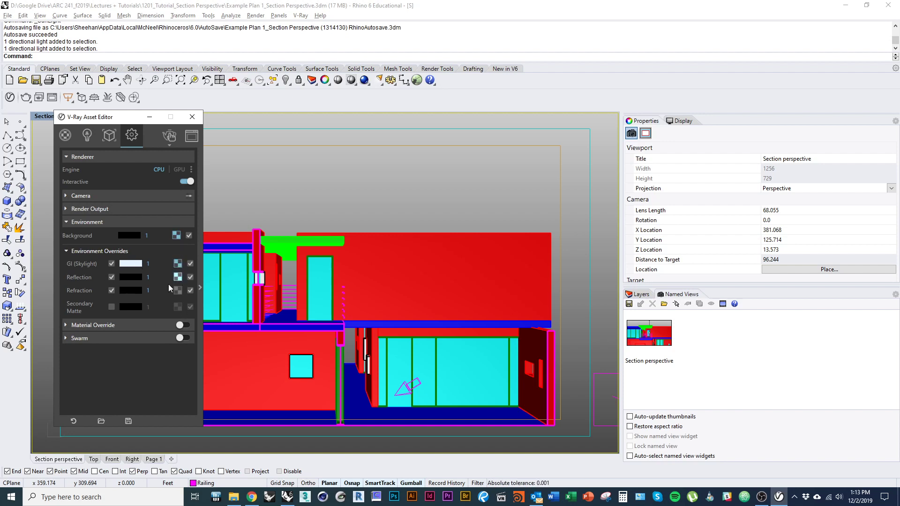
pyautogui.moveTo(178, 280); pyautogui.dragTo(180, 293)
pyautogui.click(281, 286)
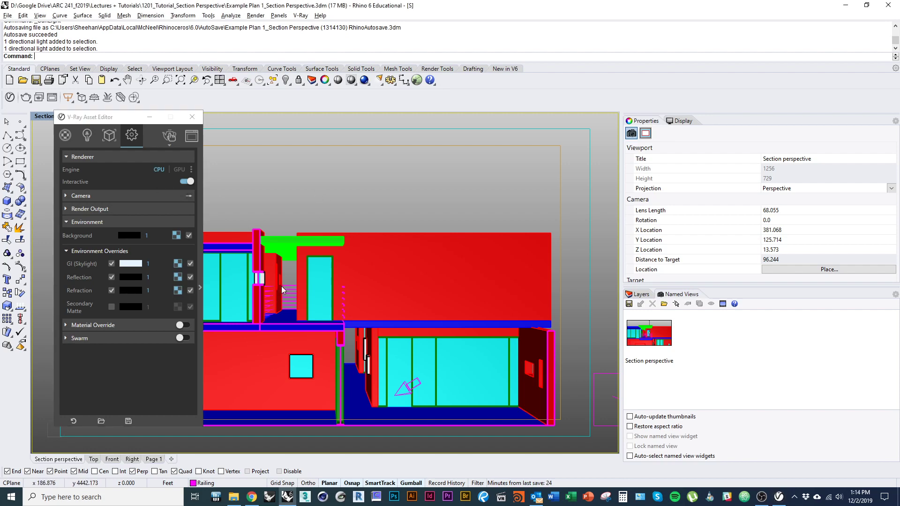
# Step: Look up the ground plane step in the software guidebook in the browser, return to Rhino and close the V-Ray Asset Editor
pyautogui.hotkey('alt', 'Tab')
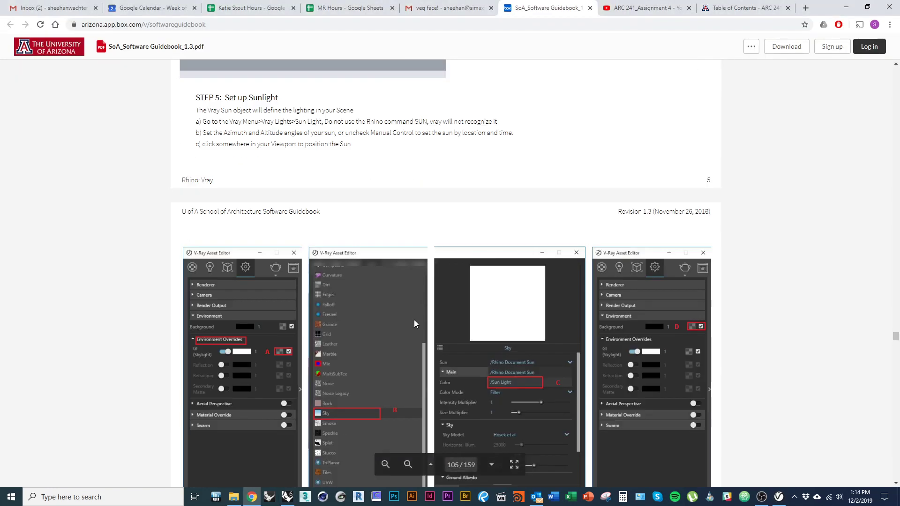
pyautogui.scroll(-4, 414, 324)
pyautogui.scroll(-8, 415, 324)
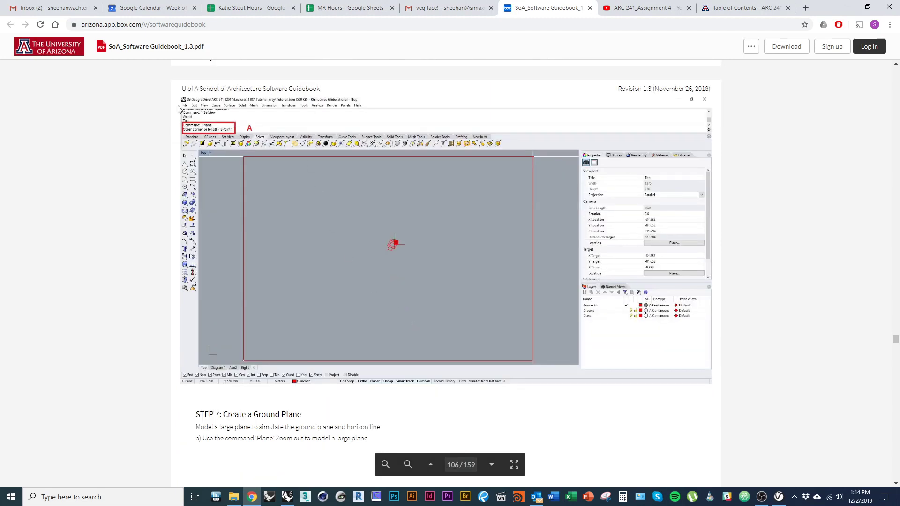
pyautogui.hotkey('alt', 'Tab')
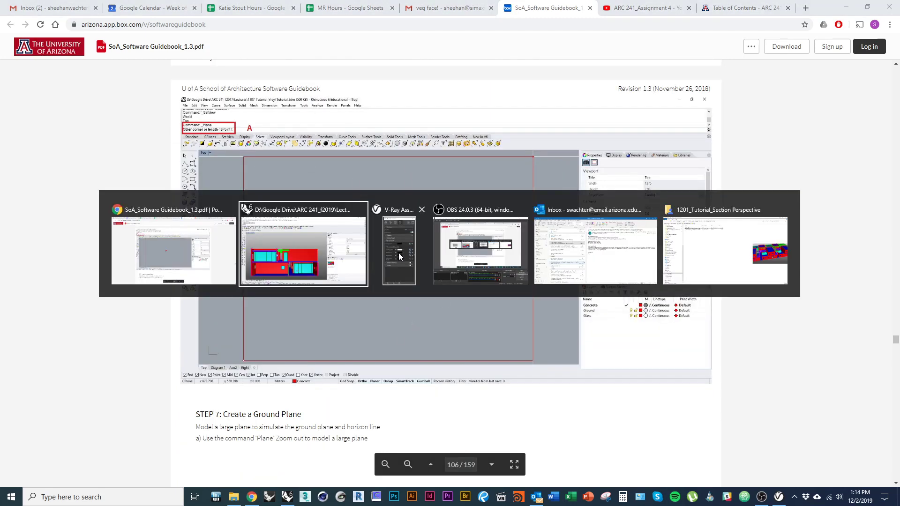
pyautogui.click(192, 117)
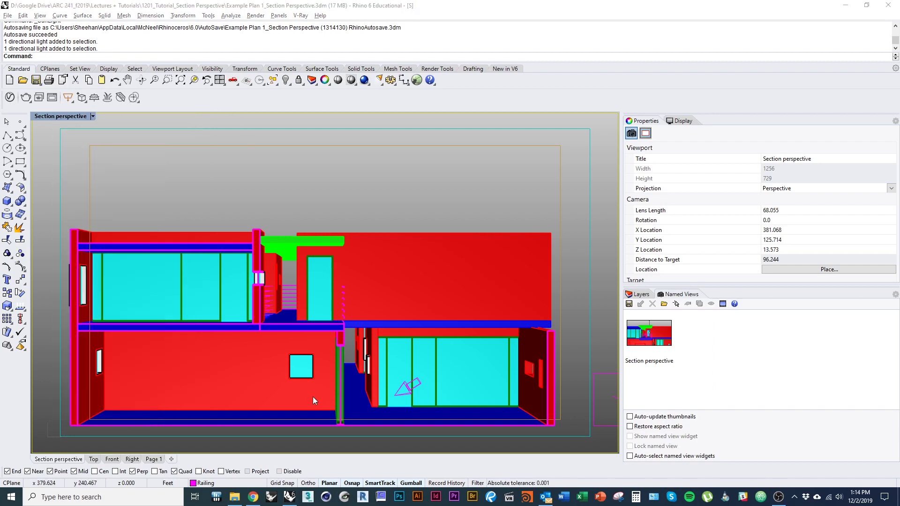
# Step: Switch to the Top view, clear the slab selection, and start the Plane command with room around the whole building
pyautogui.click(437, 419)
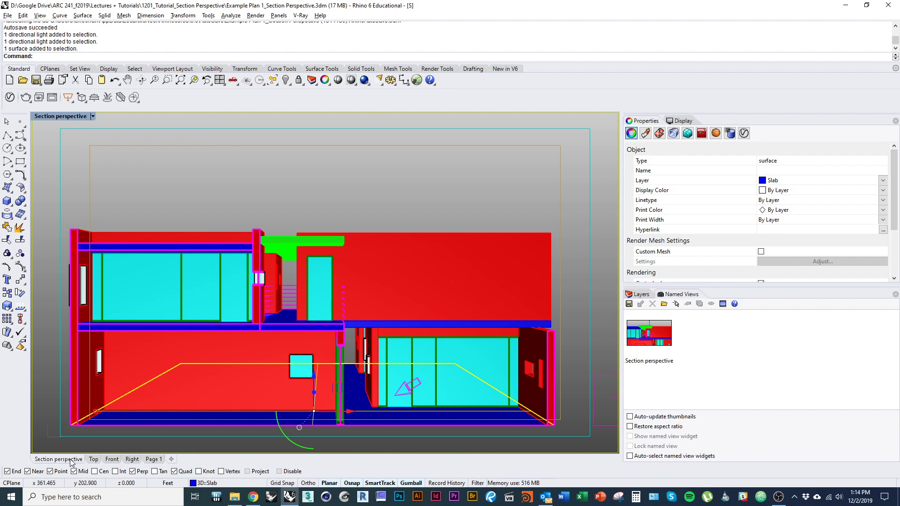
pyautogui.click(95, 460)
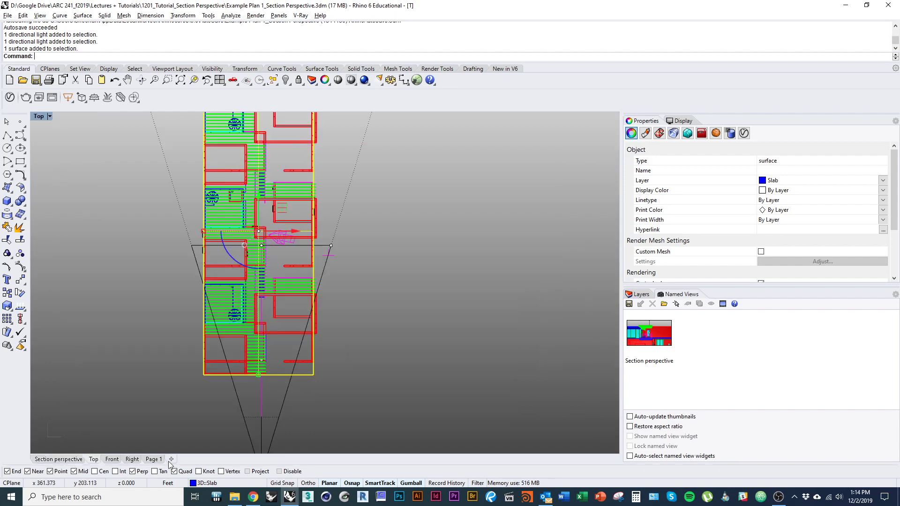
pyautogui.scroll(-5, 248, 370)
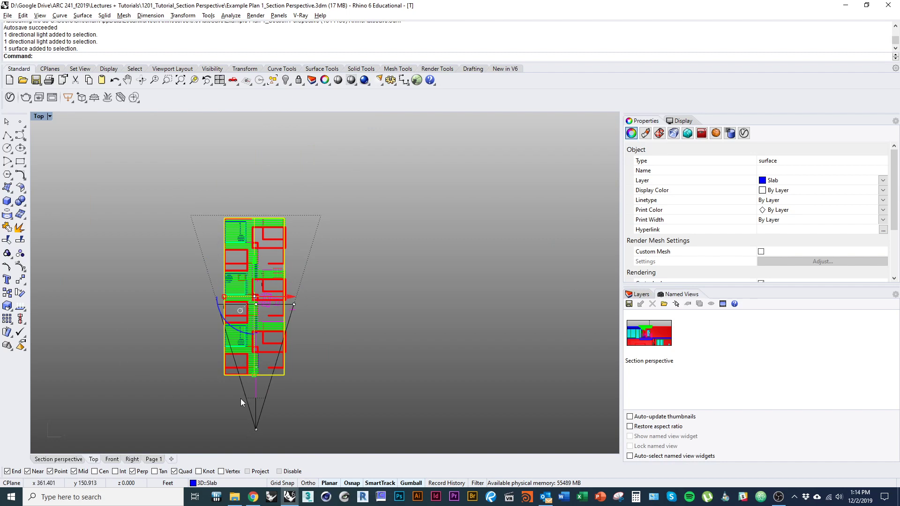
pyautogui.click(148, 360)
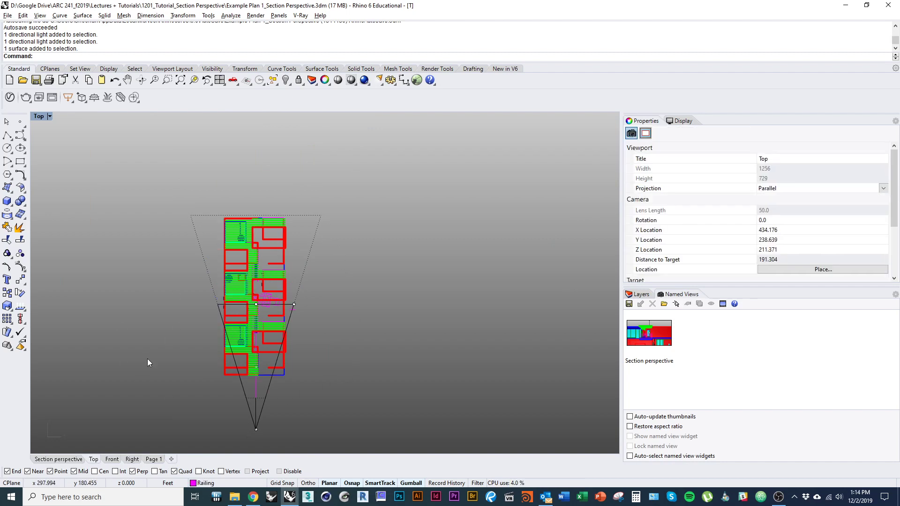
pyautogui.write('plane')
pyautogui.press('Return')
pyautogui.scroll(-2, 150, 301)
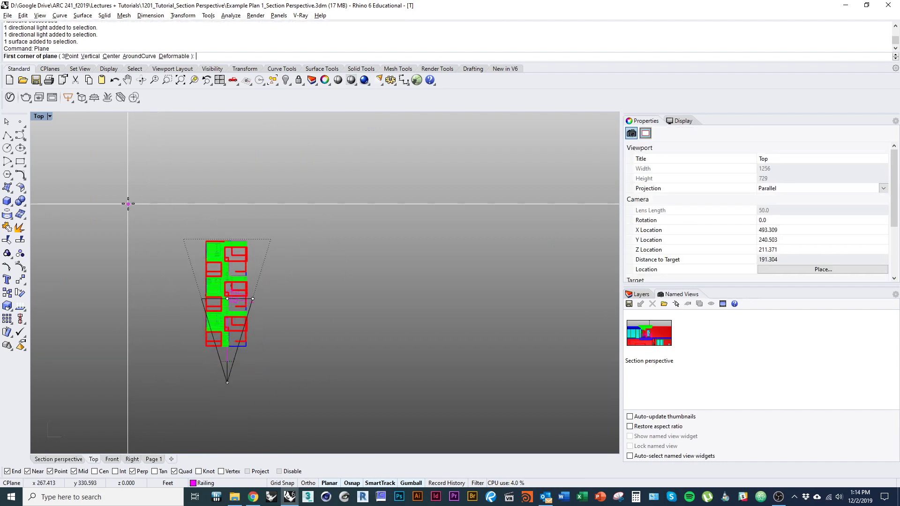
# Step: Add a new sublayer under the Stairs layer in the 3D group and make it the current layer
pyautogui.click(646, 296)
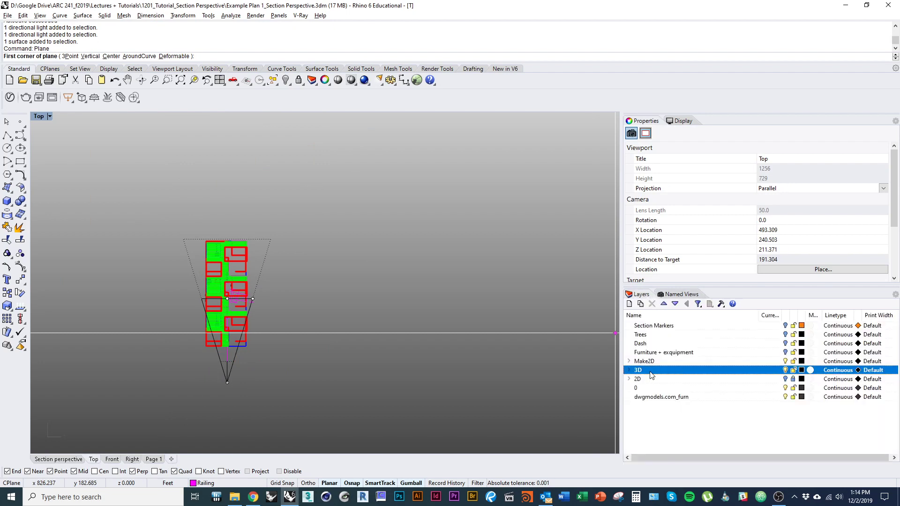
pyautogui.click(629, 370)
pyautogui.scroll(-1, 661, 365)
pyautogui.click(648, 414)
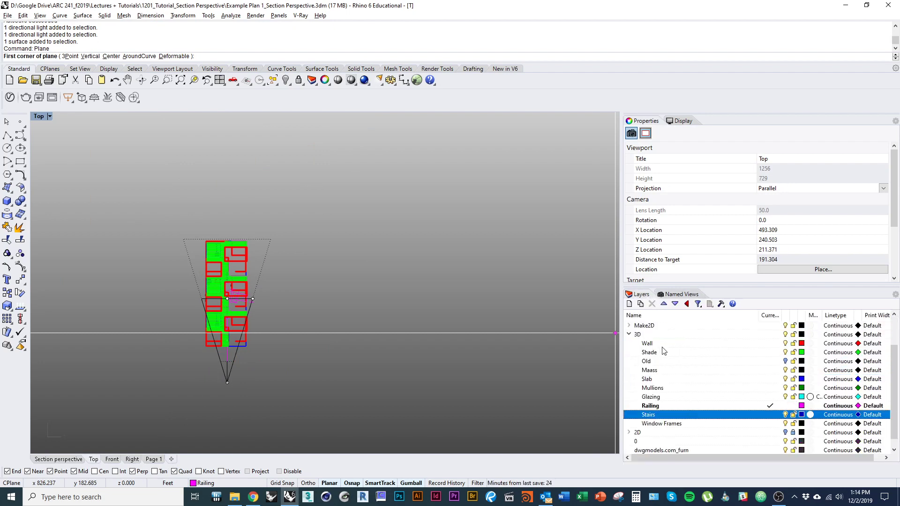
pyautogui.click(640, 303)
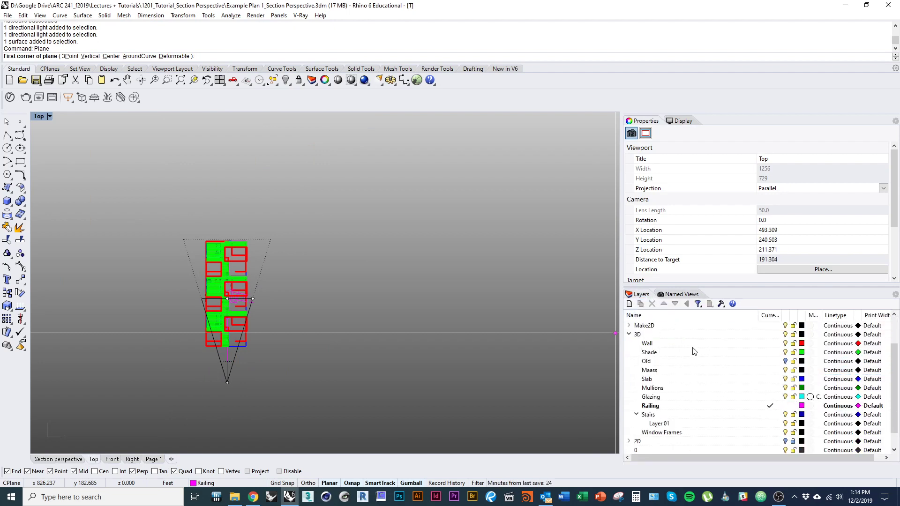
pyautogui.hotkey('ctrl', 'z')
pyautogui.click(682, 424)
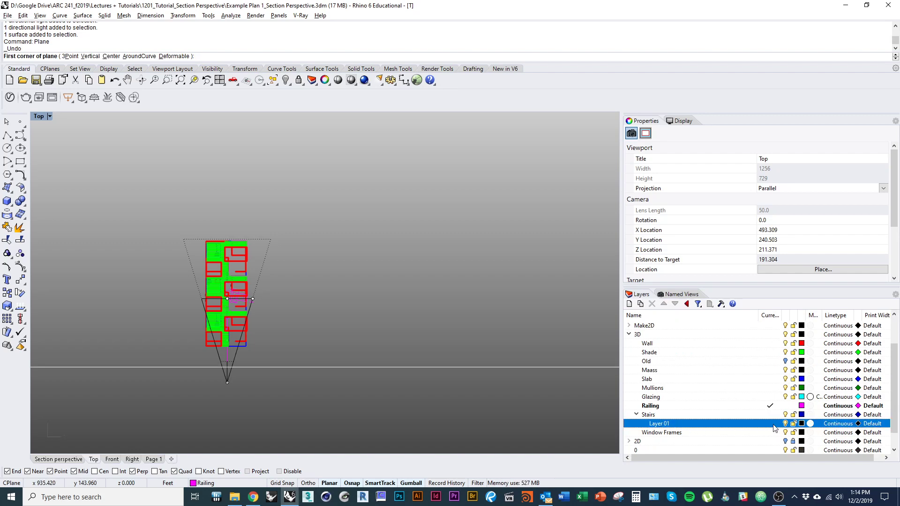
pyautogui.click(771, 424)
# Step: Draw a large rectangular ground plane surrounding the whole building and check its level against the building from the side
pyautogui.click(97, 166)
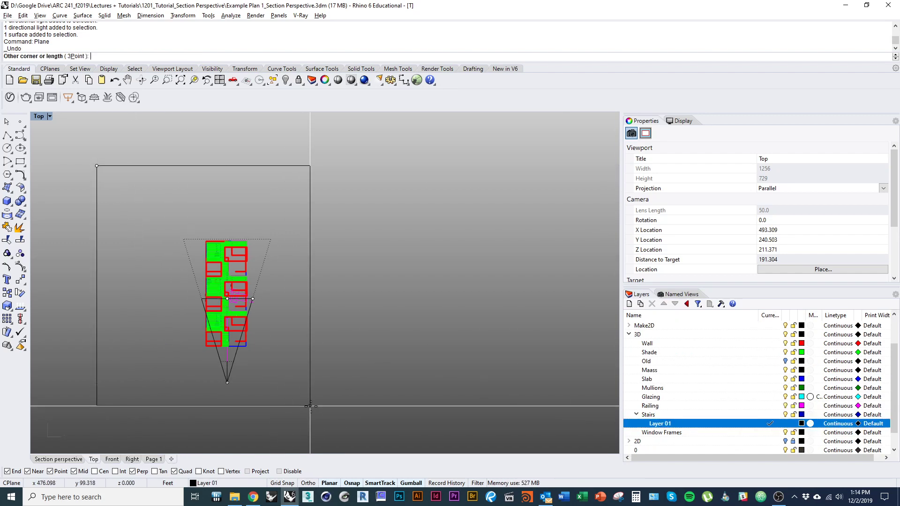
pyautogui.click(370, 439)
pyautogui.keyDown('ctrl'); pyautogui.keyDown('shift'); pyautogui.moveTo(277, 291); pyautogui.dragTo(259, 297, button='right'); pyautogui.keyUp('shift'); pyautogui.keyUp('ctrl')
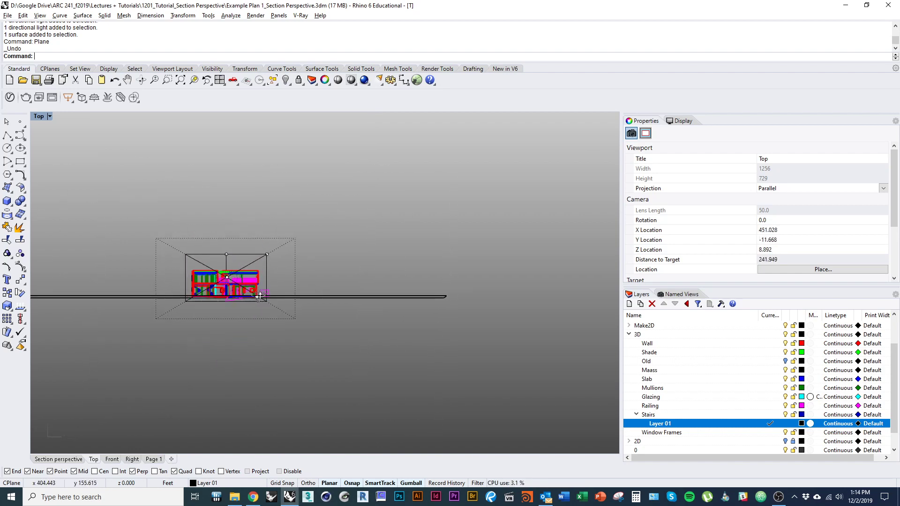
pyautogui.scroll(8, 252, 307)
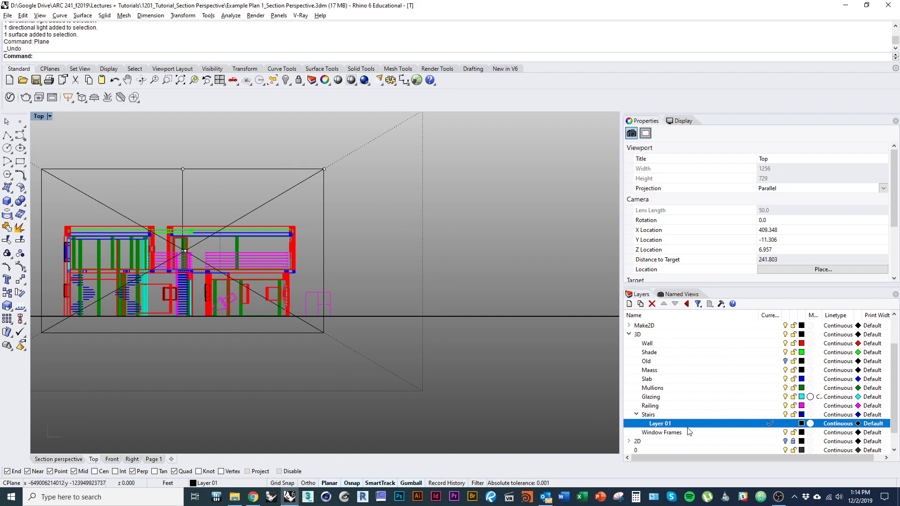
# Step: Rename the new sublayer Ground and move it out of Stairs so it sits directly under the 3D layer
pyautogui.rightClick(710, 426)
pyautogui.click(668, 371)
pyautogui.click(665, 424)
pyautogui.write('Ground')
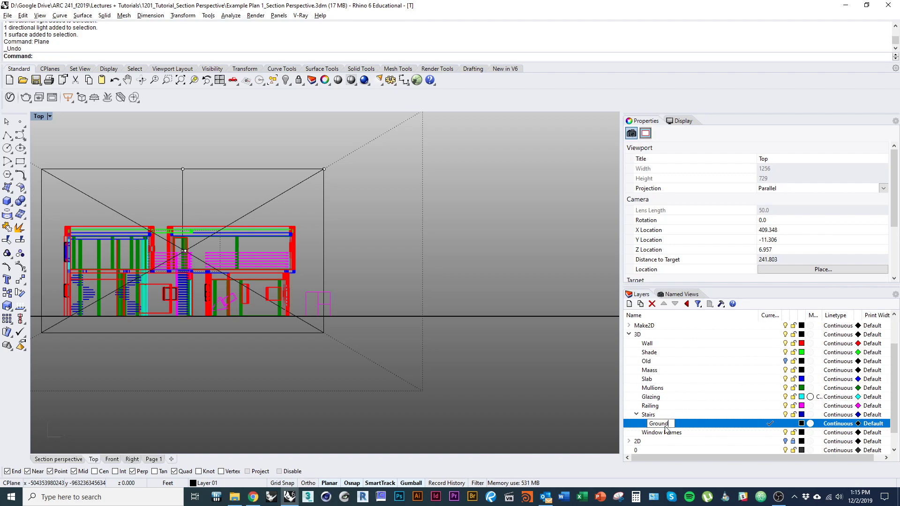
pyautogui.click(686, 304)
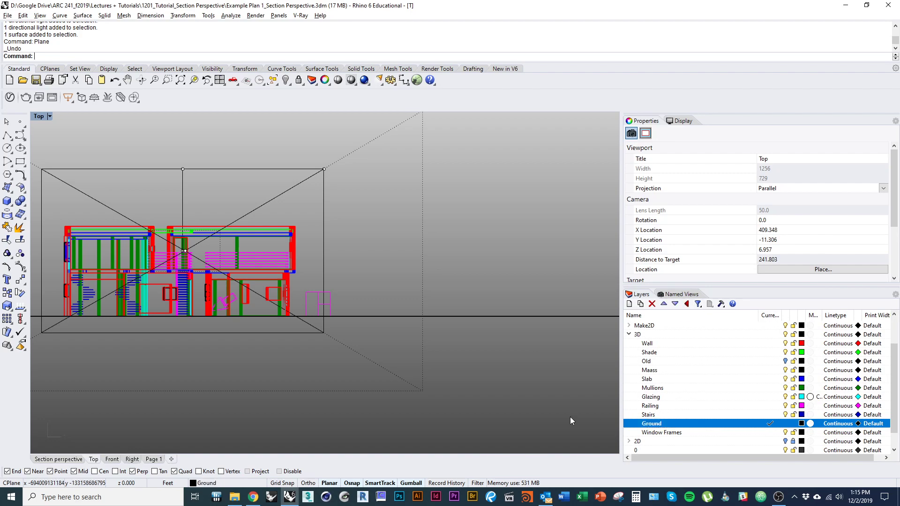
# Step: Show the model in Shaded display from an angled view and select the ground plane beside the building
pyautogui.moveTo(380, 317)
pyautogui.keyDown('ctrl'); pyautogui.keyDown('shift'); pyautogui.mouseDown(button='right')
pyautogui.moveTo(375, 412)
pyautogui.moveTo(368, 353)
pyautogui.moveTo(383, 347)
pyautogui.moveTo(347, 376)
pyautogui.moveTo(331, 358)
pyautogui.mouseUp(button='right'); pyautogui.keyUp('shift'); pyautogui.keyUp('ctrl')
pyautogui.scroll(-6, 375, 412)
pyautogui.hotkey('ctrl', 'alt', 's')
pyautogui.scroll(7, 383, 348)
pyautogui.click(347, 389)
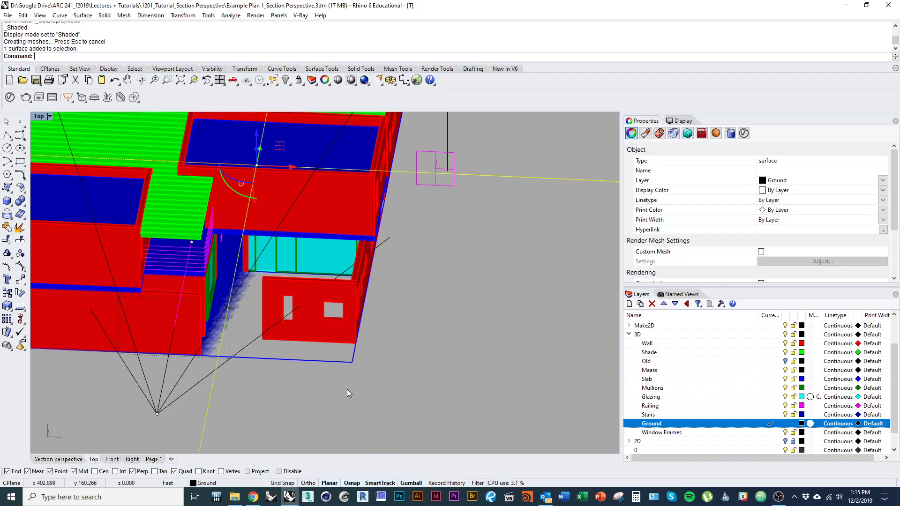
pyautogui.write('Sp[lit')
pyautogui.press('Return')
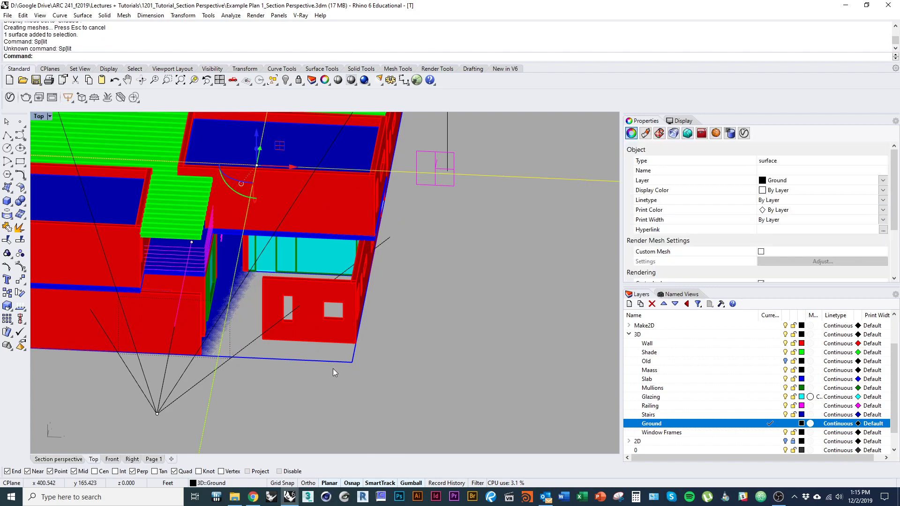
pyautogui.click(324, 357)
pyautogui.click(324, 357)
pyautogui.click(322, 355)
pyautogui.click(321, 353)
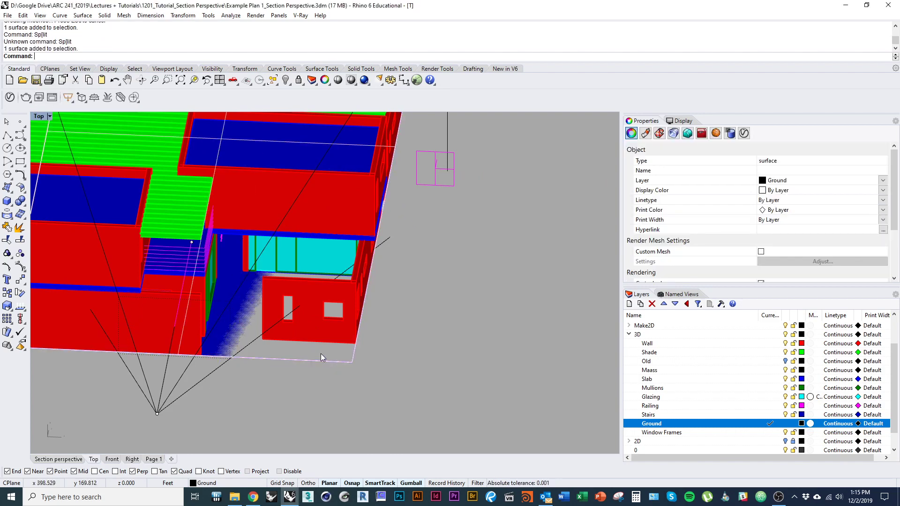
pyautogui.hotkey('ctrl', 'alt', 's')
pyautogui.press('Escape')
# Step: Split the ground plane with the building's floor slab and delete the piece under the building, keeping the outer ground
pyautogui.click(311, 418)
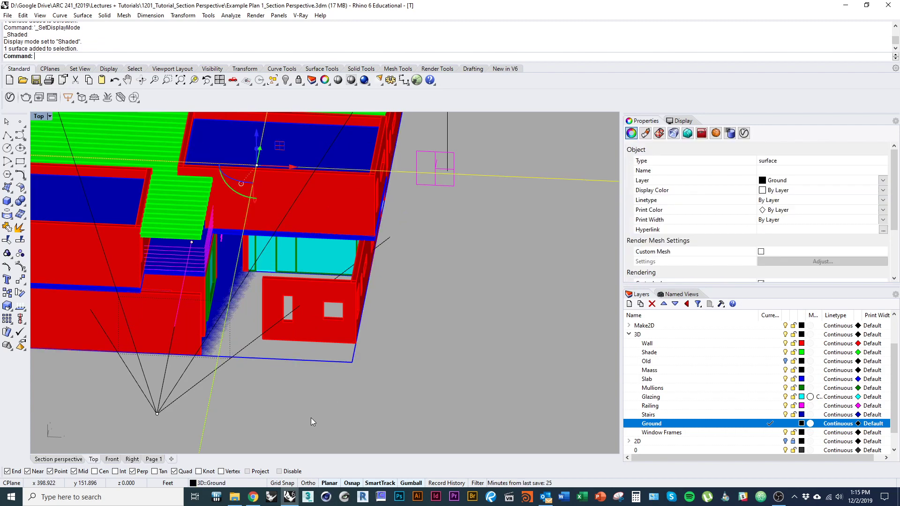
pyautogui.write('Split')
pyautogui.press('Return')
pyautogui.click(300, 356)
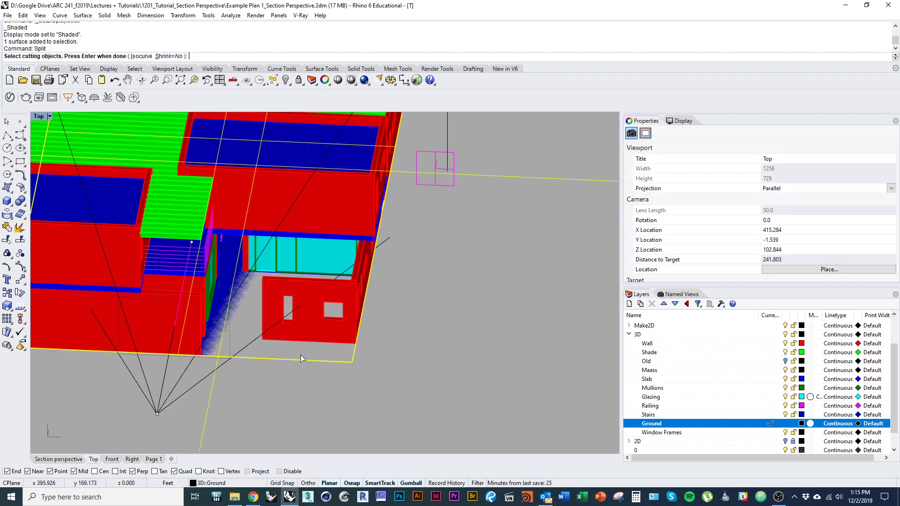
pyautogui.press('Return')
pyautogui.keyDown('ctrl'); pyautogui.click(313, 387); pyautogui.keyUp('ctrl')
pyautogui.scroll(-7, 341, 369)
pyautogui.write('d')
pyautogui.press('Return')
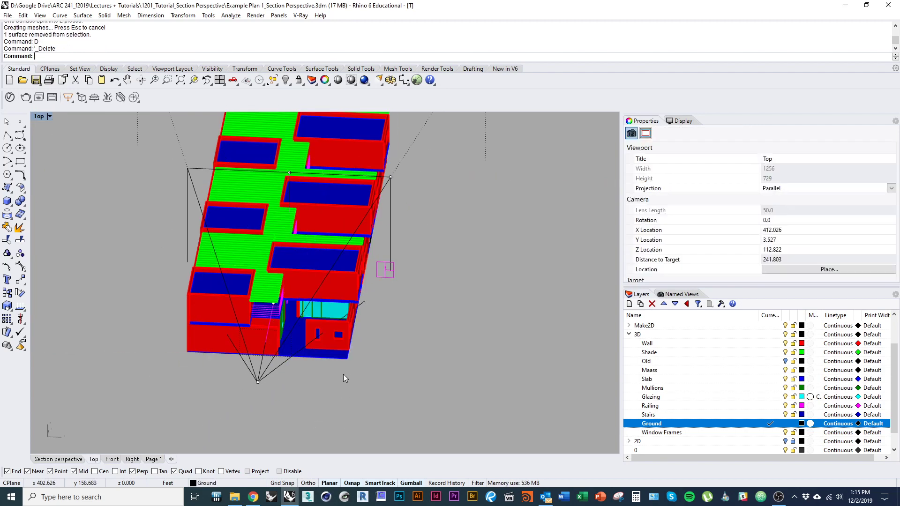
# Step: Bring up the Section perspective view, look up the guidebook's material creation step in the browser, and return to Rhino
pyautogui.scroll(-3, 343, 373)
pyautogui.moveTo(349, 379); pyautogui.dragTo(356, 399, button='right')
pyautogui.keyDown('ctrl'); pyautogui.moveTo(349, 398); pyautogui.dragTo(341, 379, button='right'); pyautogui.keyUp('ctrl')
pyautogui.click(58, 459)
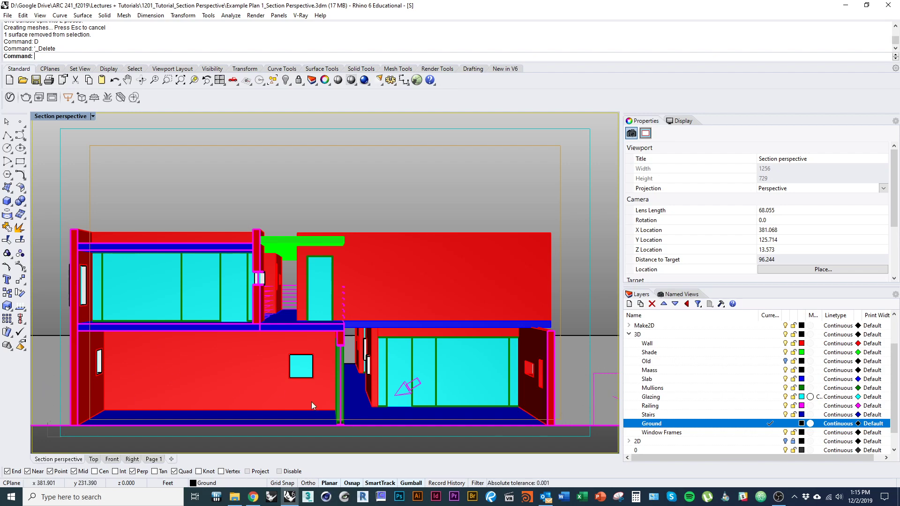
pyautogui.hotkey('alt', 'Tab')
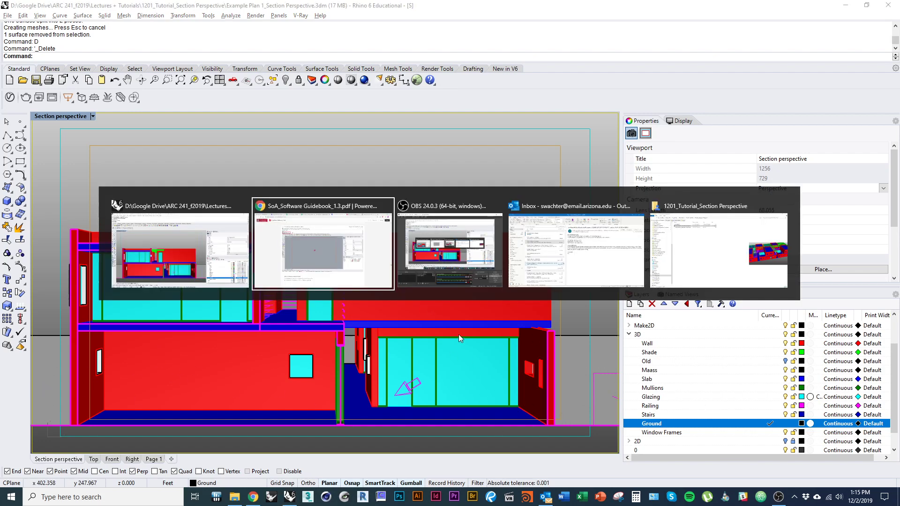
pyautogui.scroll(-3, 465, 358)
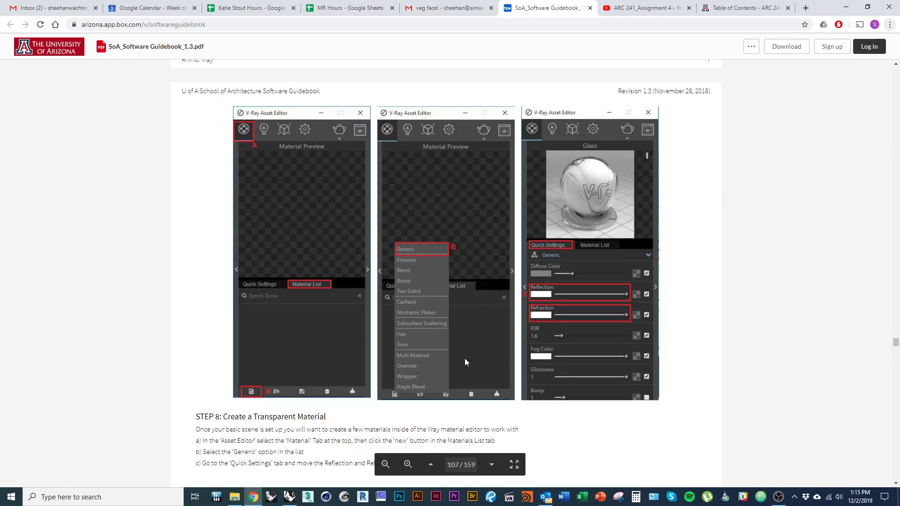
pyautogui.hotkey('alt', 'Tab')
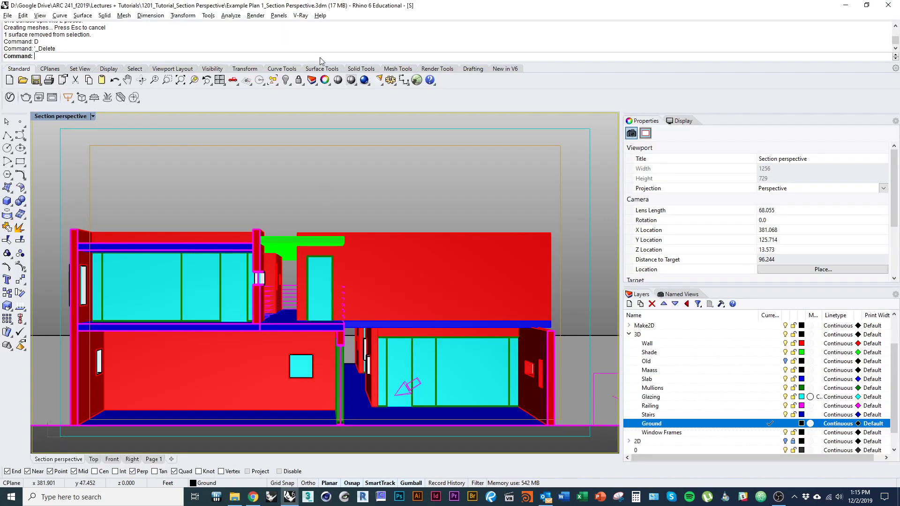
# Step: Create a new Generic material in the V-Ray Asset Editor
pyautogui.click(300, 16)
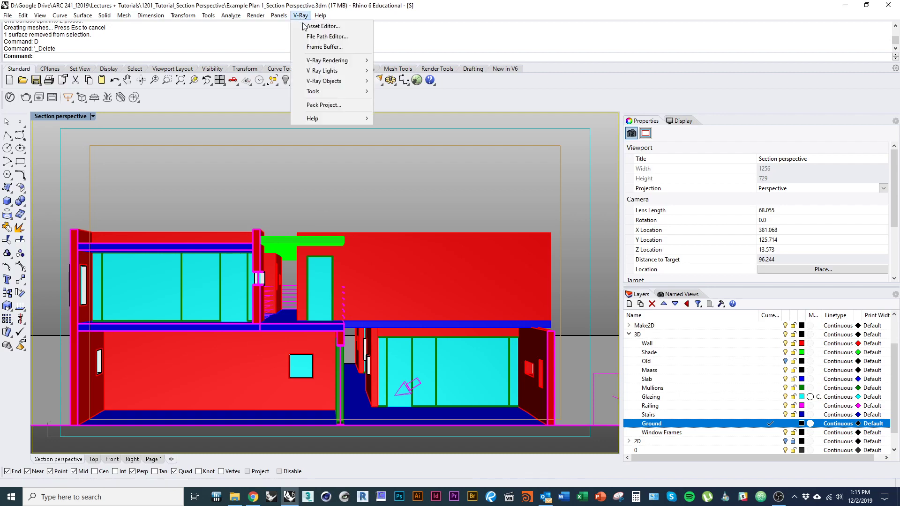
pyautogui.click(328, 25)
pyautogui.moveTo(126, 124); pyautogui.dragTo(258, 108)
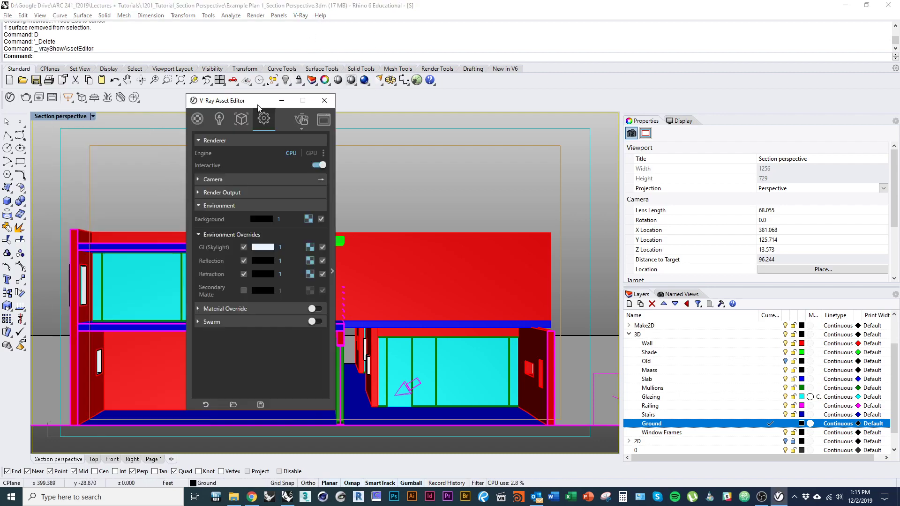
pyautogui.click(197, 120)
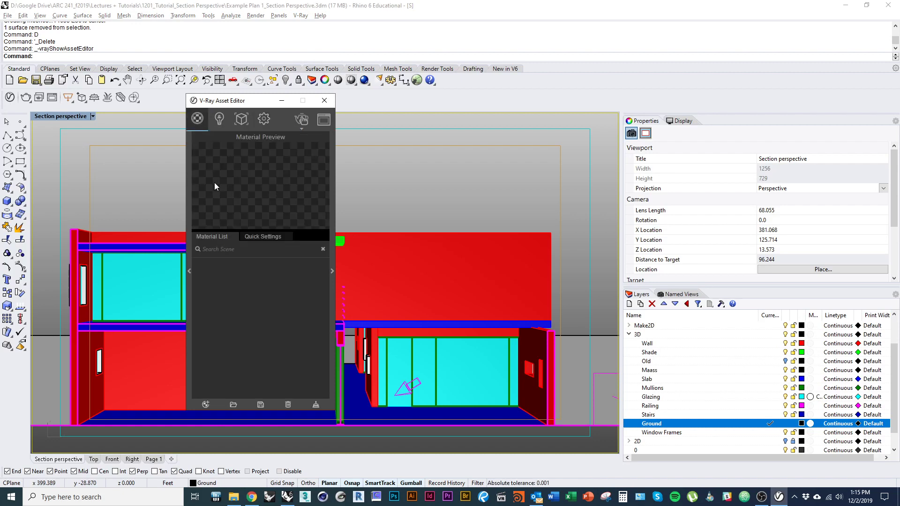
pyautogui.click(205, 405)
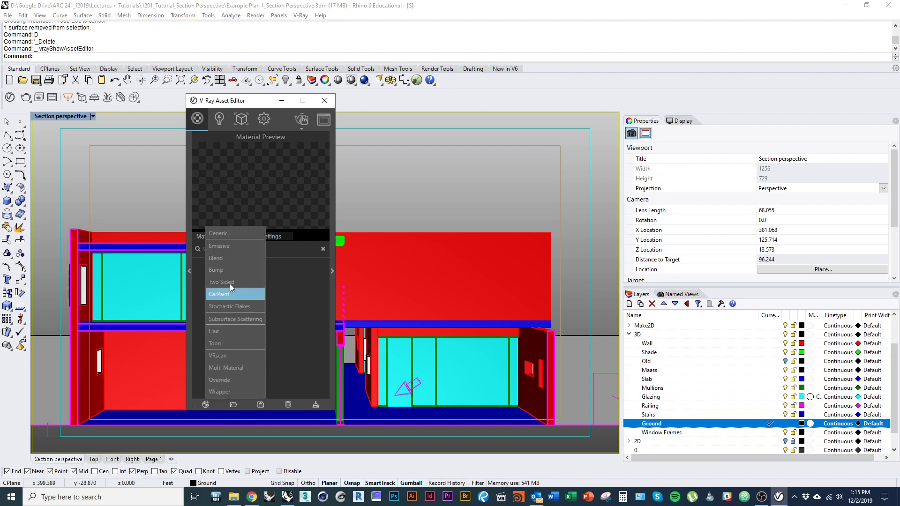
pyautogui.click(240, 235)
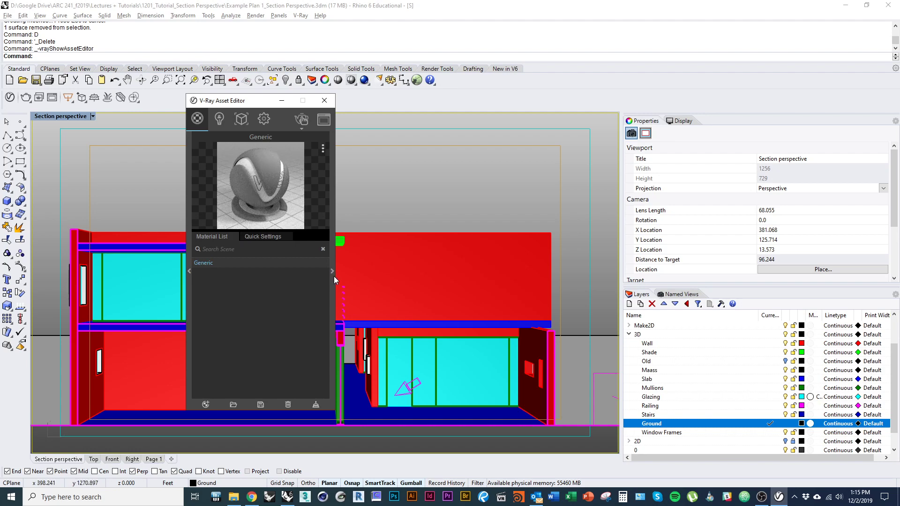
# Step: Set the Generic material's diffuse color to pure white
pyautogui.click(257, 237)
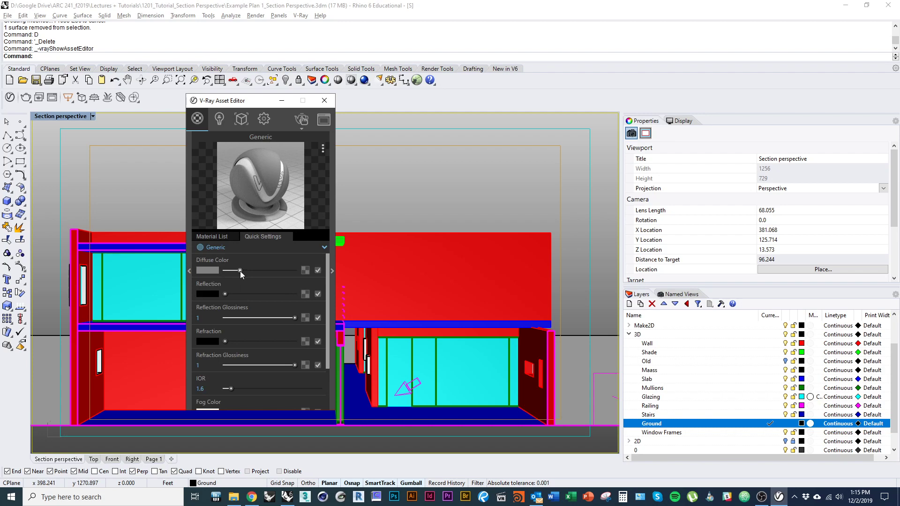
pyautogui.moveTo(240, 271); pyautogui.dragTo(289, 269)
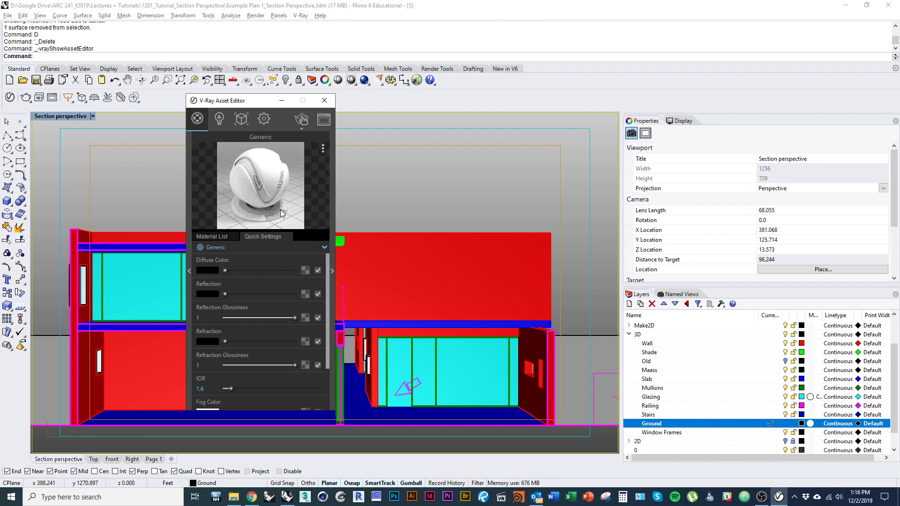
pyautogui.click(207, 270)
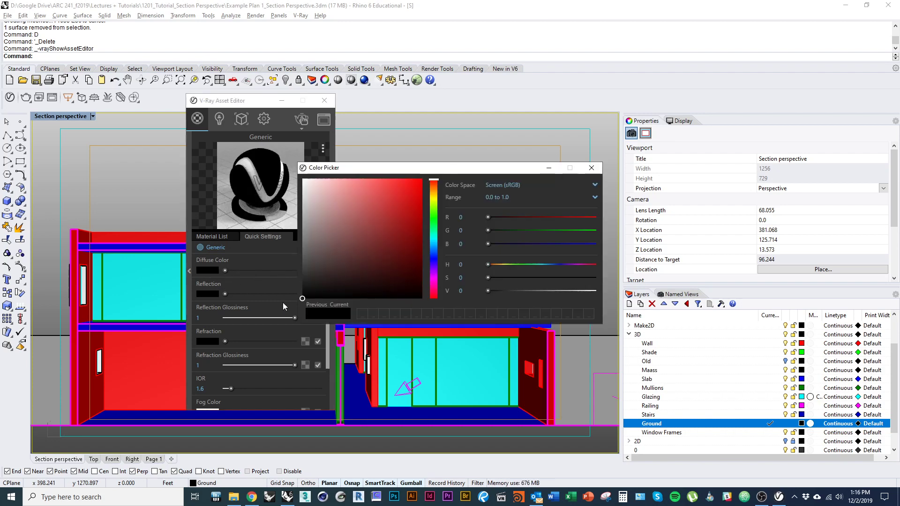
pyautogui.click(591, 168)
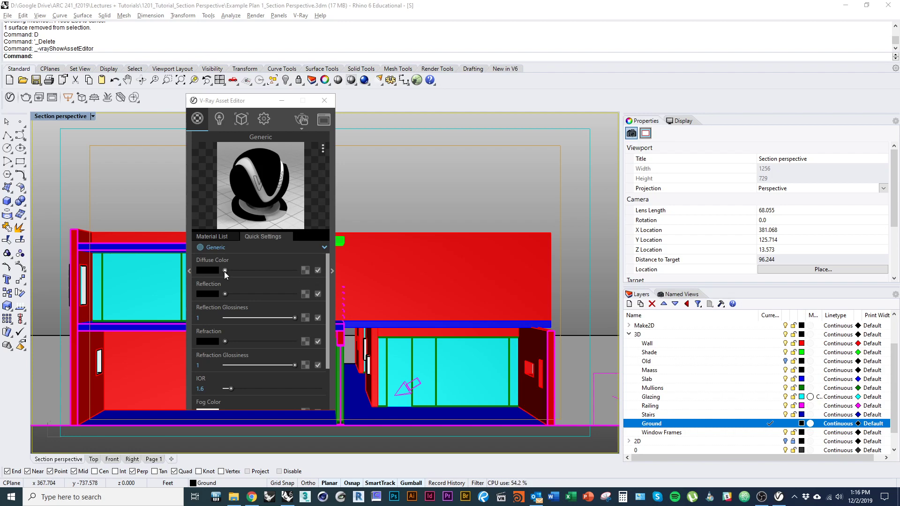
pyautogui.moveTo(224, 271); pyautogui.dragTo(300, 274)
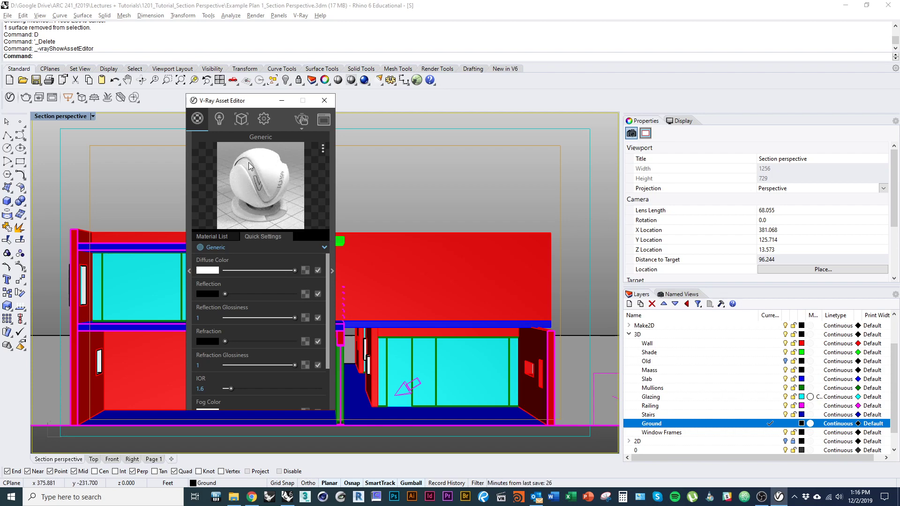
# Step: Rename the Generic material White and close the V-Ray Asset Editor
pyautogui.click(219, 237)
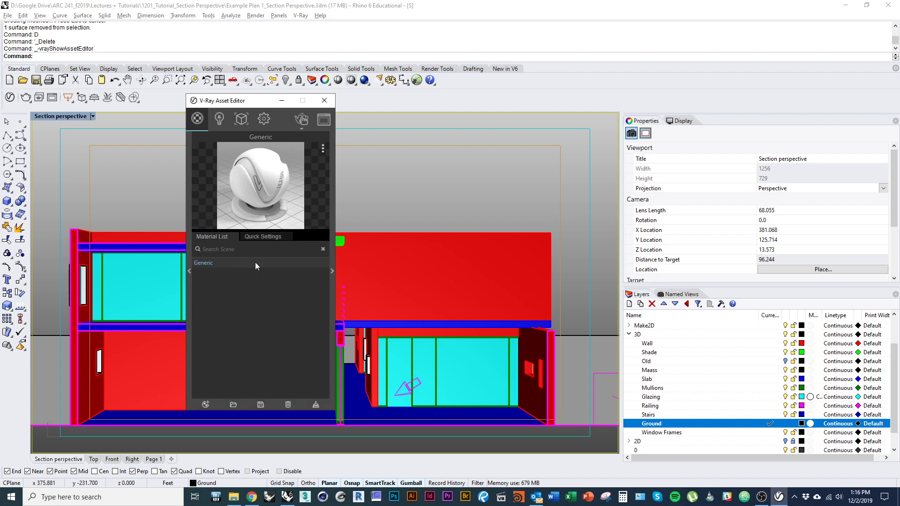
pyautogui.moveTo(212, 264); pyautogui.dragTo(189, 262)
pyautogui.write('White')
pyautogui.press('Return')
pyautogui.click(324, 101)
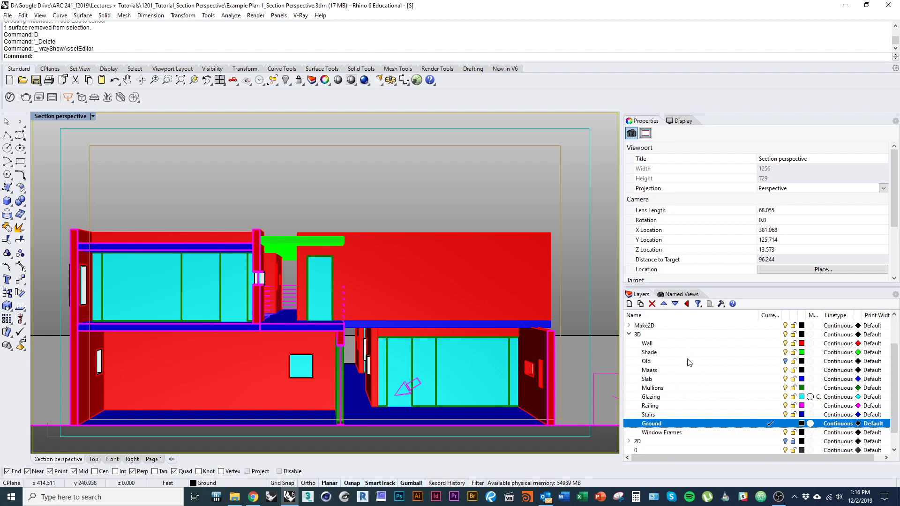
# Step: Assign the V-Ray material /White to all 3D sublayers from Wall through Window Frames, using the V-Ray for Rhino plug-in
pyautogui.click(685, 346)
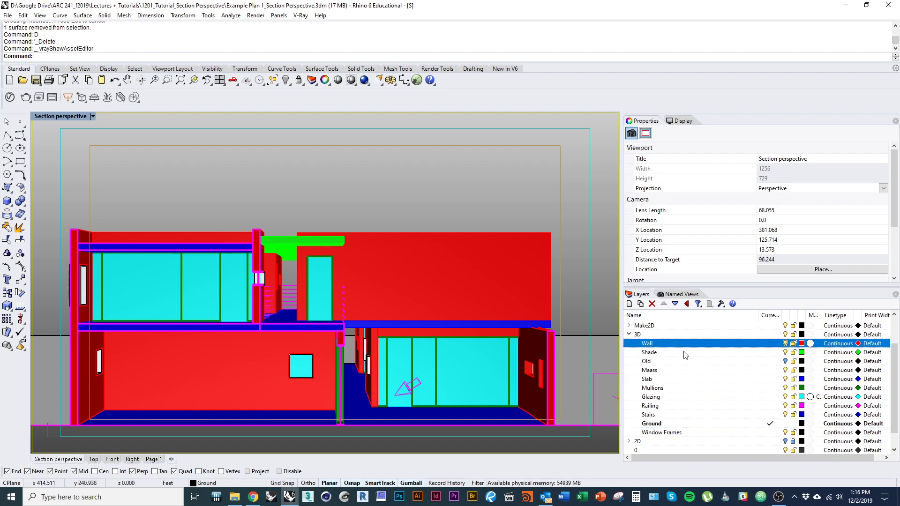
pyautogui.keyDown('shift'); pyautogui.click(687, 433); pyautogui.keyUp('shift')
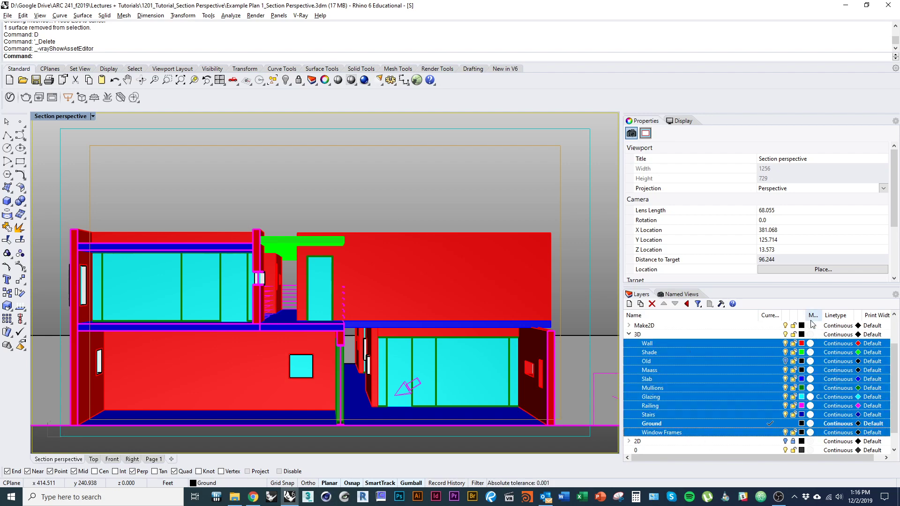
pyautogui.moveTo(820, 315); pyautogui.dragTo(848, 316)
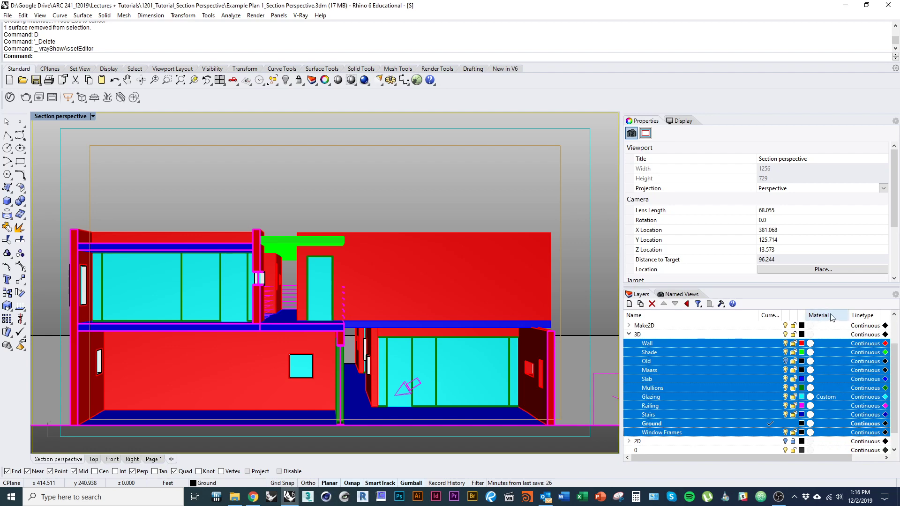
pyautogui.click(810, 345)
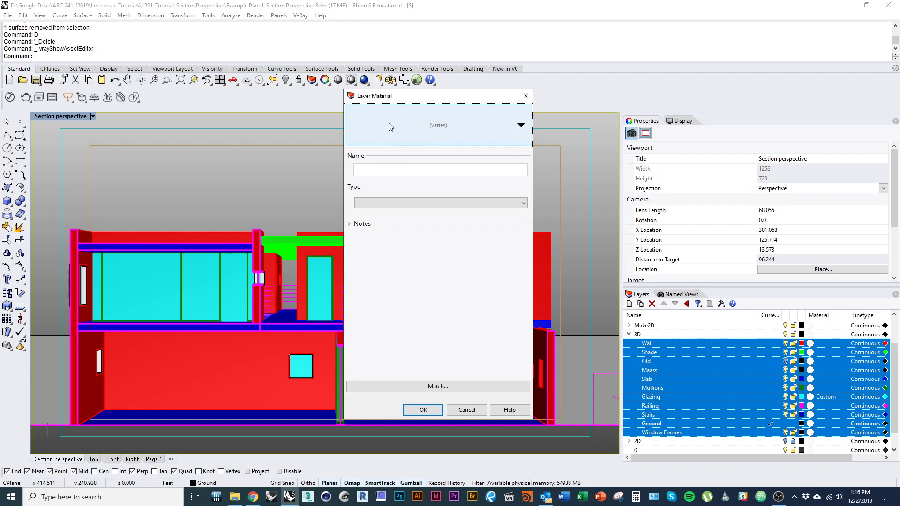
pyautogui.click(480, 140)
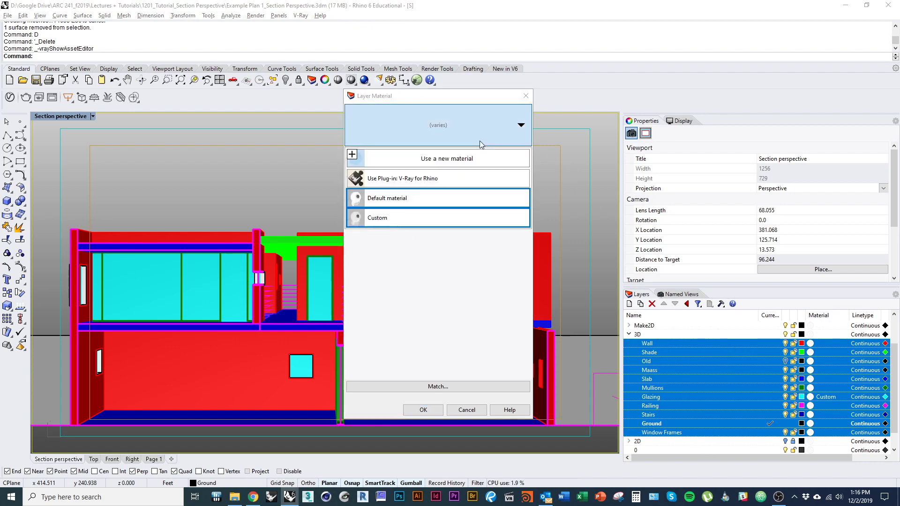
pyautogui.click(405, 183)
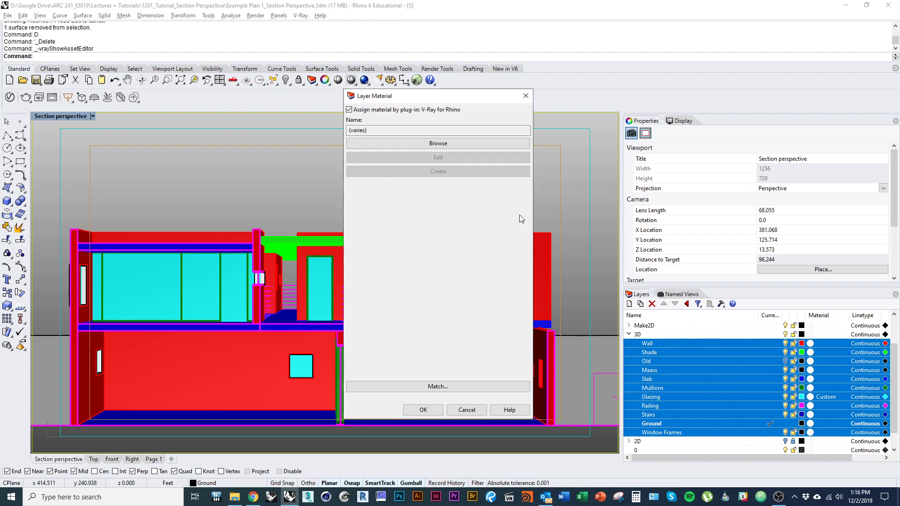
pyautogui.click(440, 147)
pyautogui.click(507, 244)
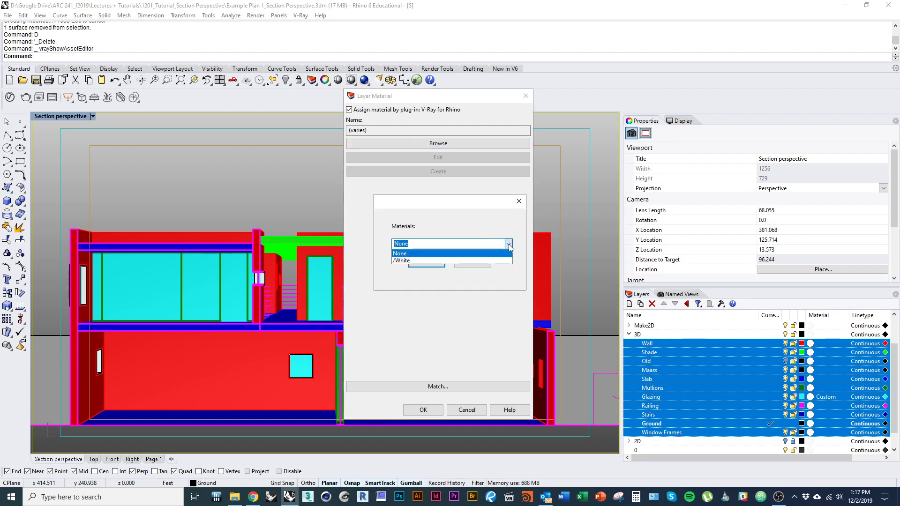
pyautogui.click(412, 261)
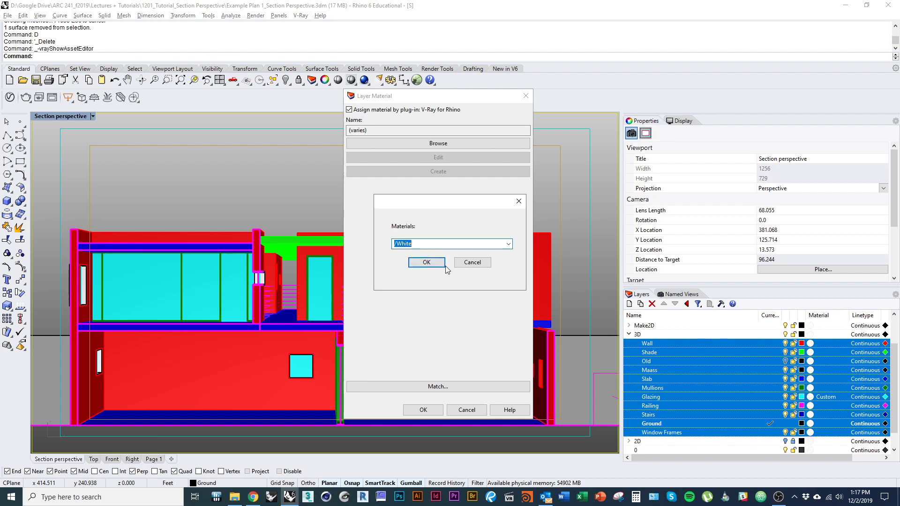
pyautogui.click(426, 262)
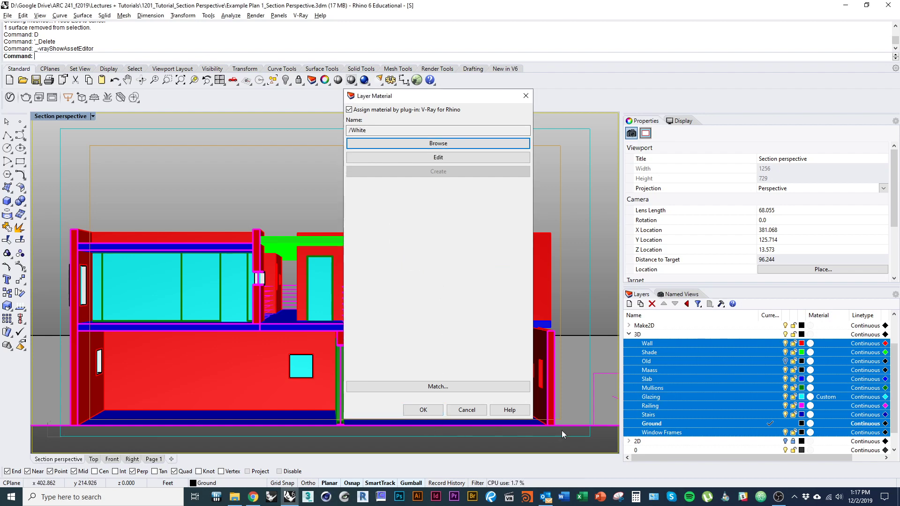
pyautogui.click(428, 412)
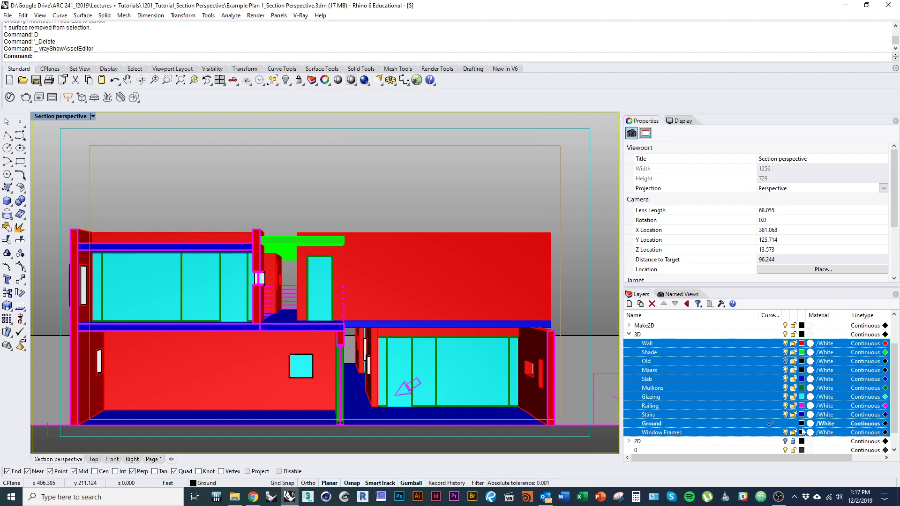
# Step: Reopen the V-Ray Asset Editor, show the render settings with Environment collapsed, and start an interactive render of the section perspective
pyautogui.click(300, 16)
pyautogui.click(309, 26)
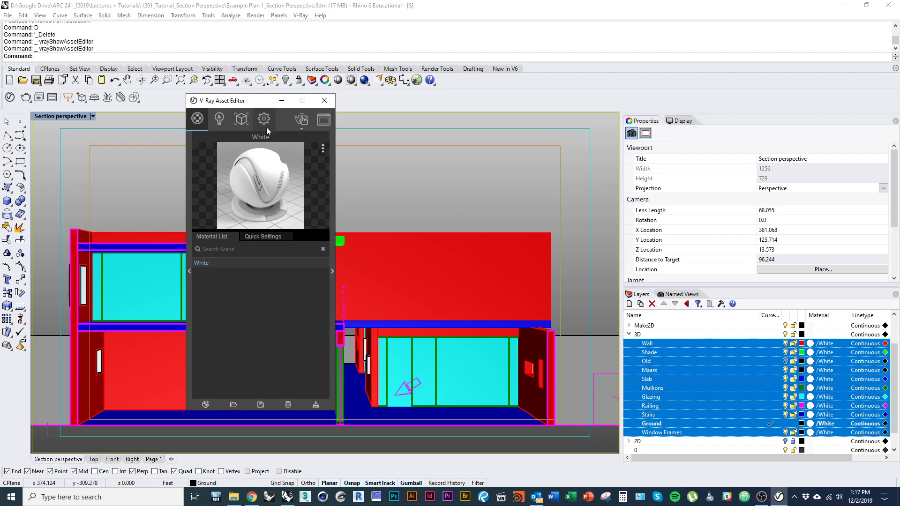
pyautogui.moveTo(240, 100); pyautogui.dragTo(111, 102)
pyautogui.click(135, 118)
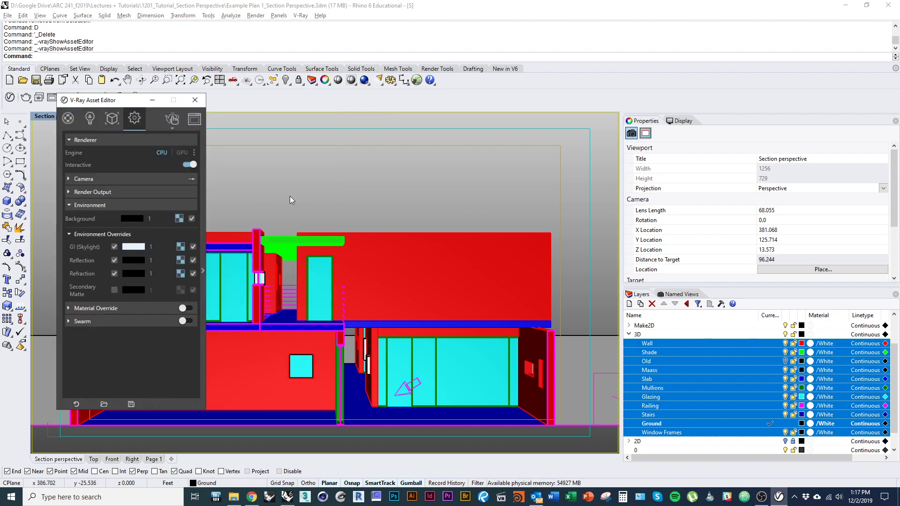
pyautogui.click(90, 208)
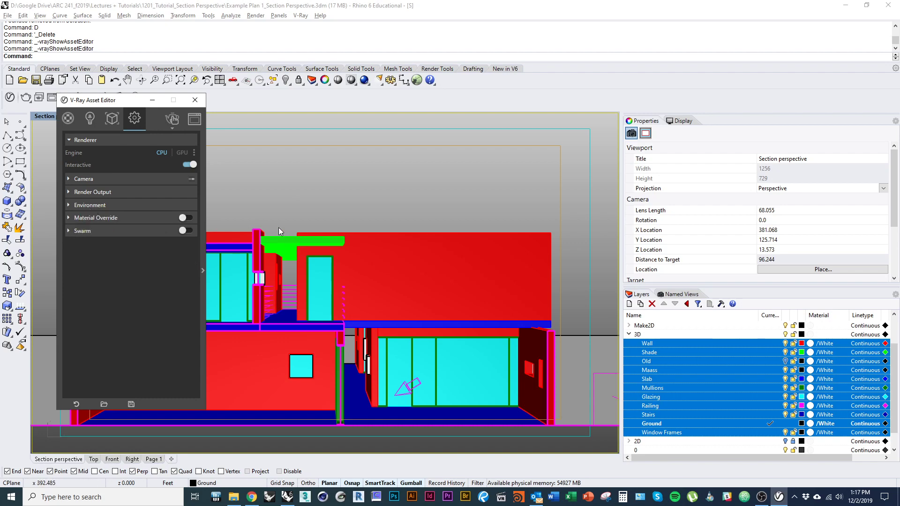
pyautogui.click(172, 120)
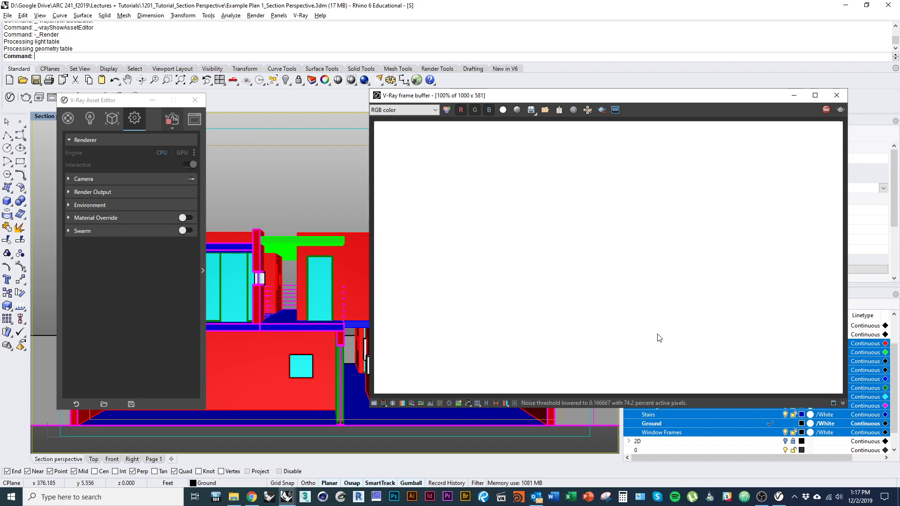
# Step: Set the V-Ray camera's Exposure Value (EV) to 14.24
pyautogui.click(81, 179)
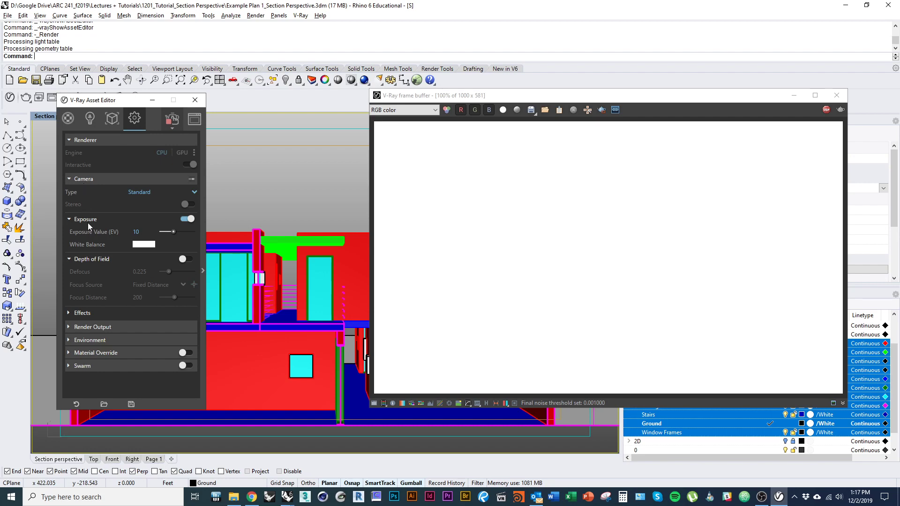
pyautogui.moveTo(175, 232); pyautogui.dragTo(170, 232)
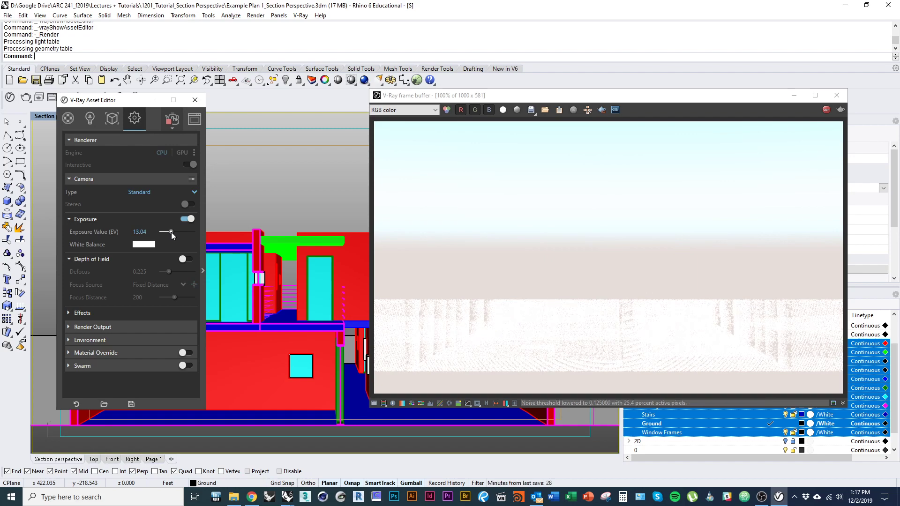
pyautogui.moveTo(170, 232); pyautogui.dragTo(171, 232)
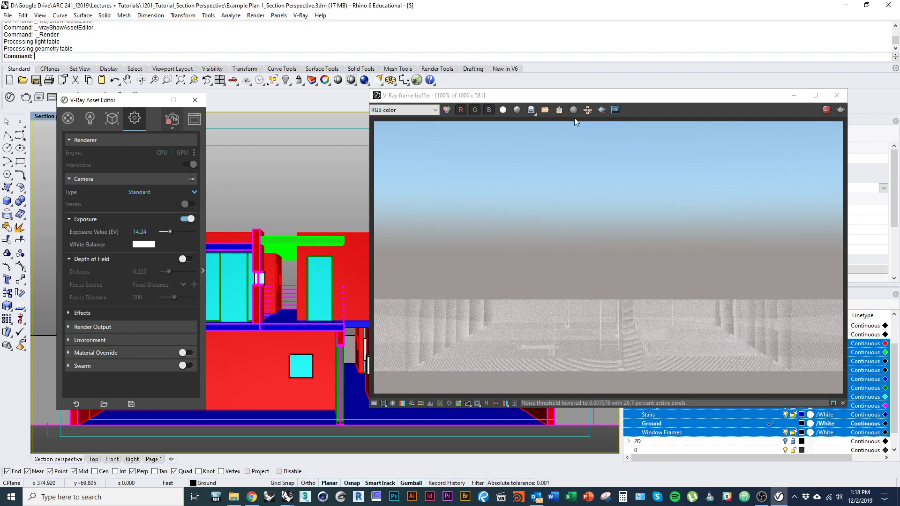
# Step: Stop the interactive render and close the V-Ray frame buffer
pyautogui.moveTo(576, 95); pyautogui.dragTo(541, 101)
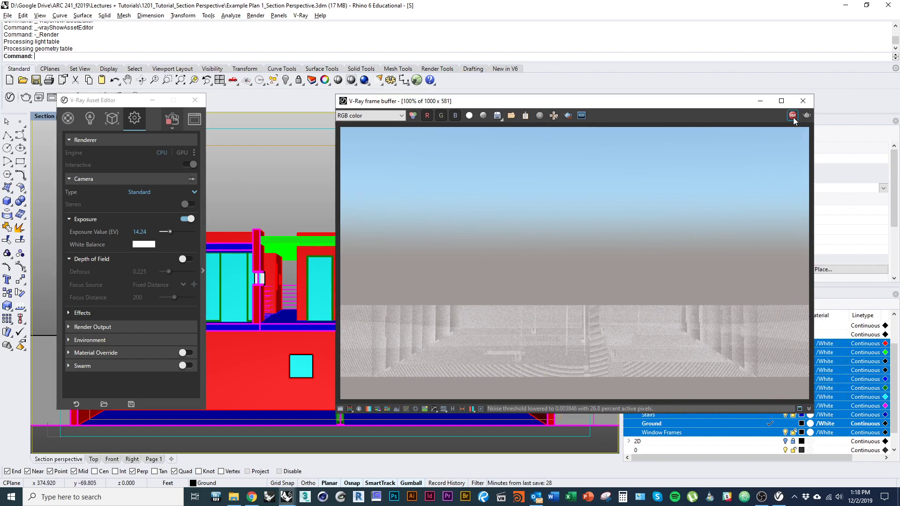
pyautogui.click(792, 116)
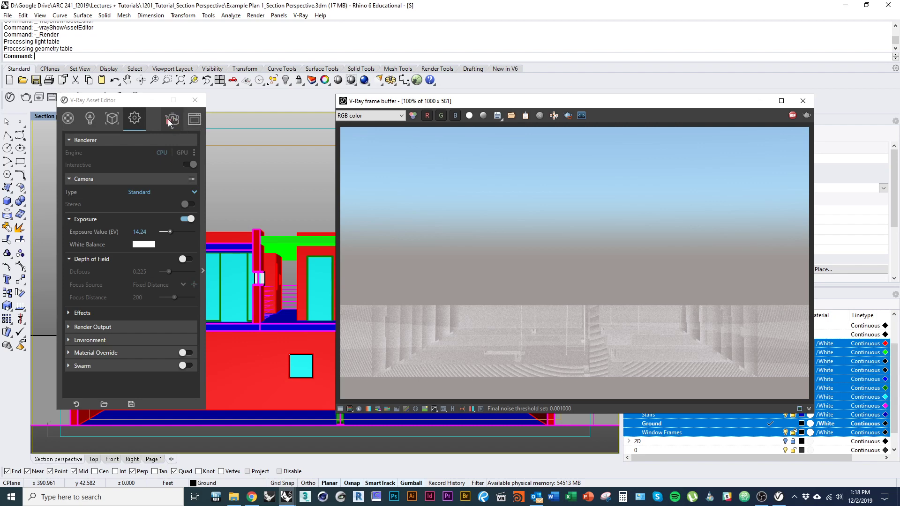
pyautogui.click(792, 117)
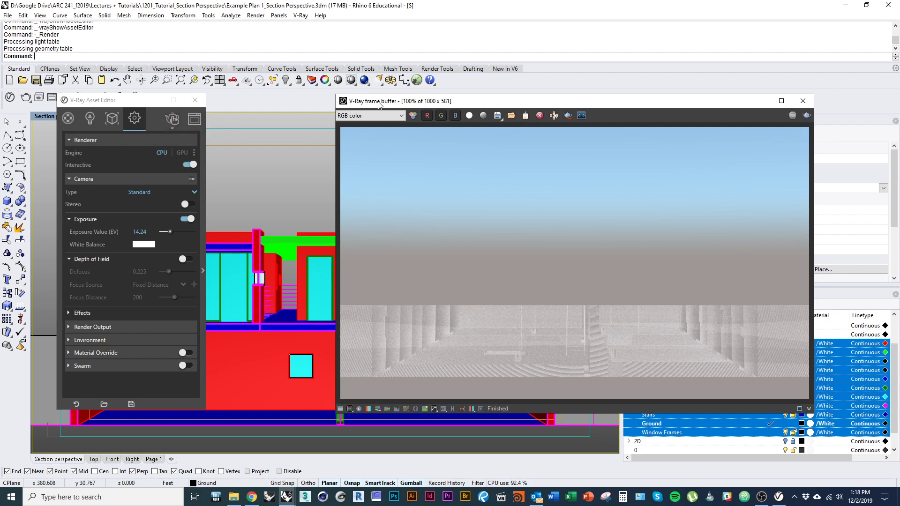
pyautogui.click(803, 102)
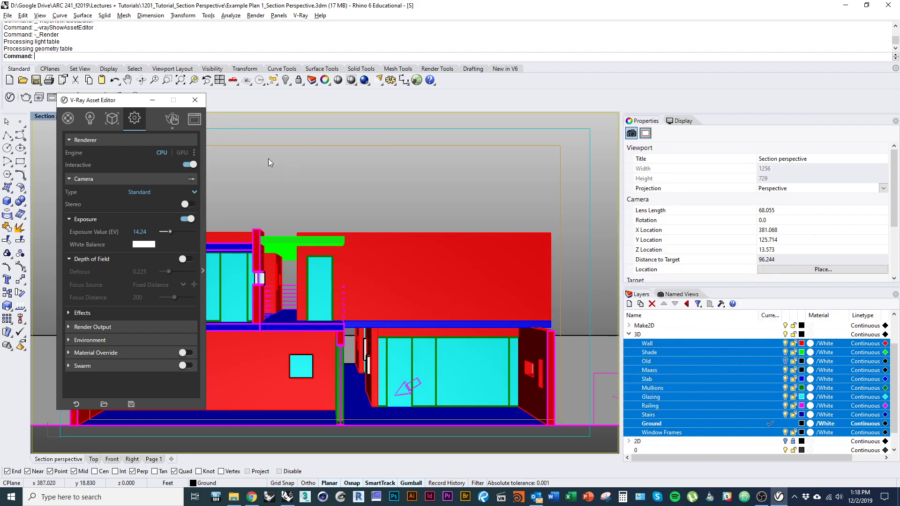
# Step: Examine the V-Ray geometry assets and the object properties of the clipping plane beside the house
pyautogui.click(112, 120)
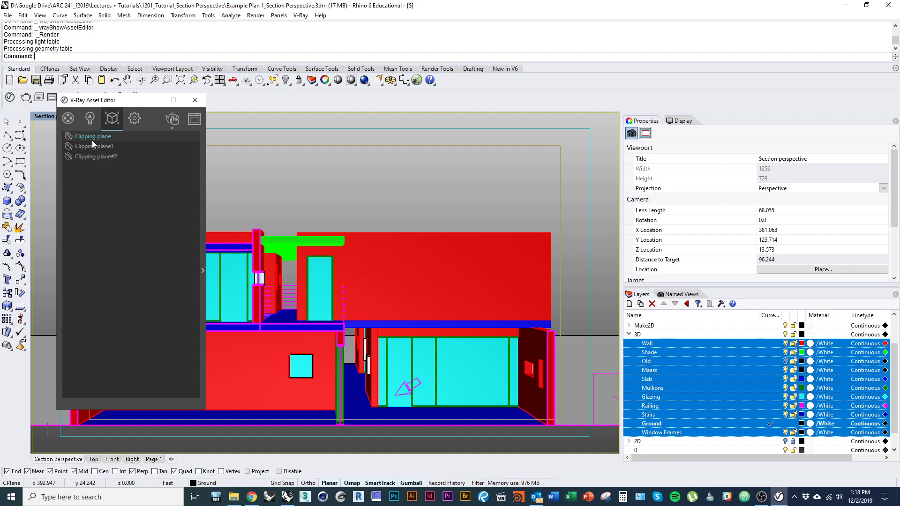
pyautogui.click(614, 375)
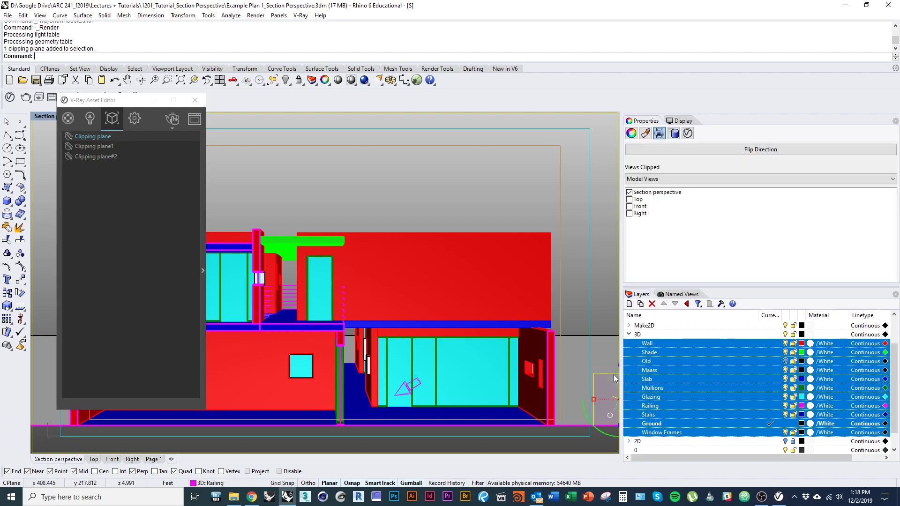
pyautogui.click(631, 133)
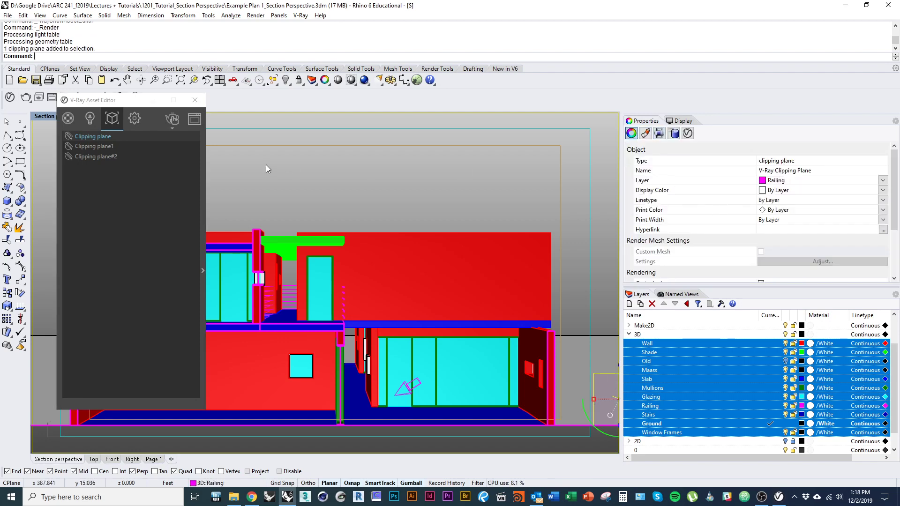
pyautogui.click(602, 323)
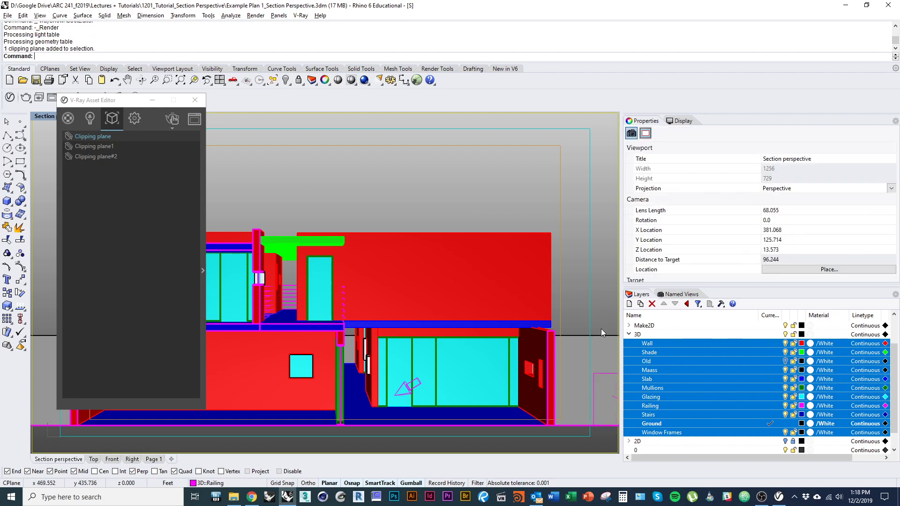
# Step: Switch to the Top viewport and select every clipping plane in the model with SelClippingPlane
pyautogui.click(94, 459)
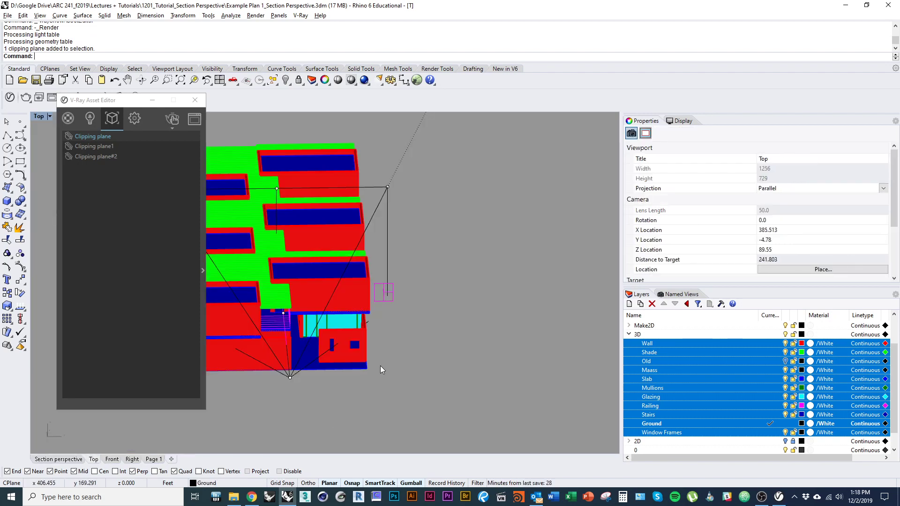
pyautogui.scroll(-3, 381, 365)
pyautogui.scroll(2, 387, 350)
pyautogui.scroll(1, 392, 337)
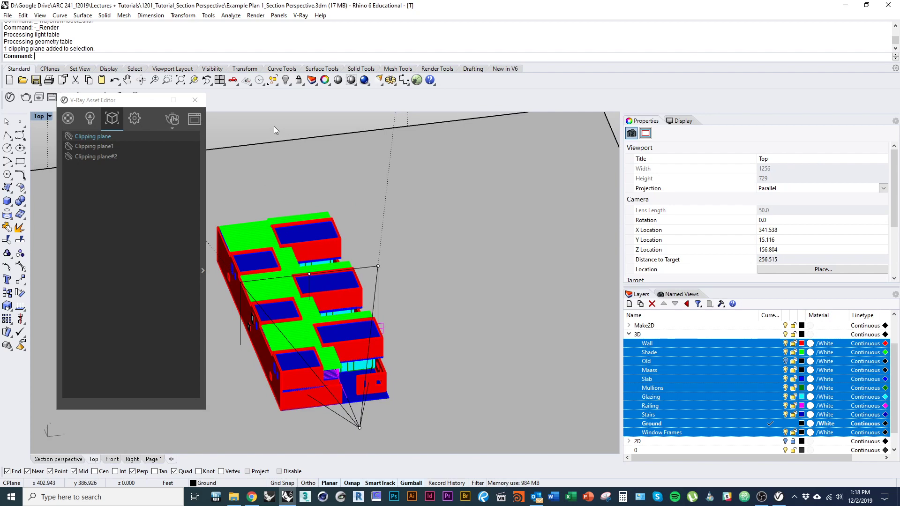
pyautogui.write('SelClippingPlane')
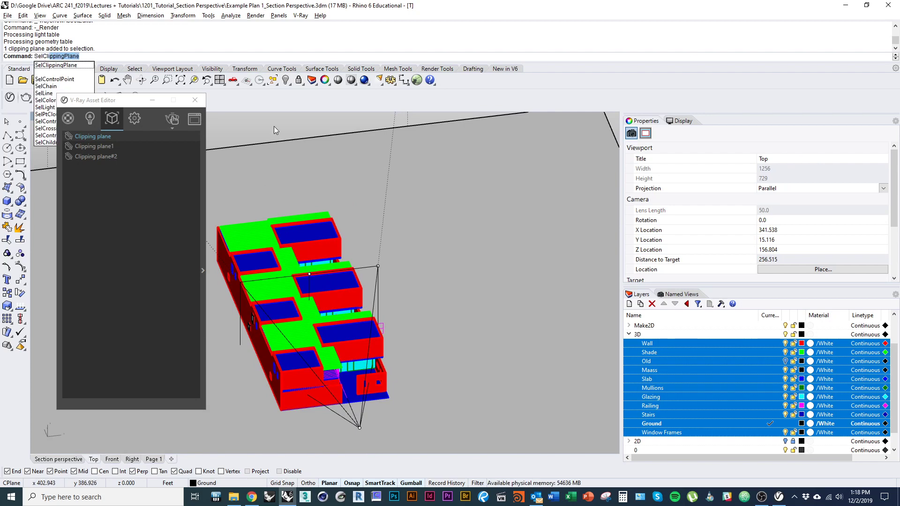
pyautogui.press('Return')
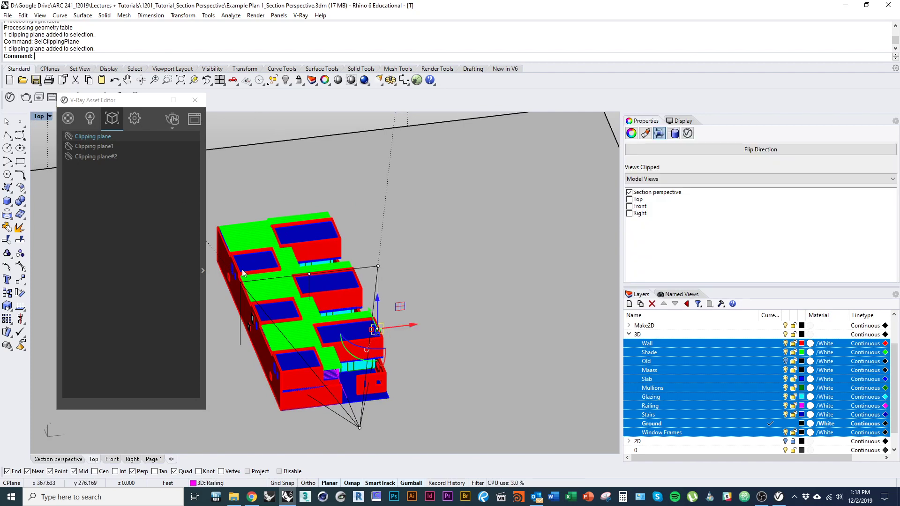
# Step: Delete the surplus Clipping plane1 and Clipping plane#2 assets from the V-Ray geometry list
pyautogui.rightClick(92, 149)
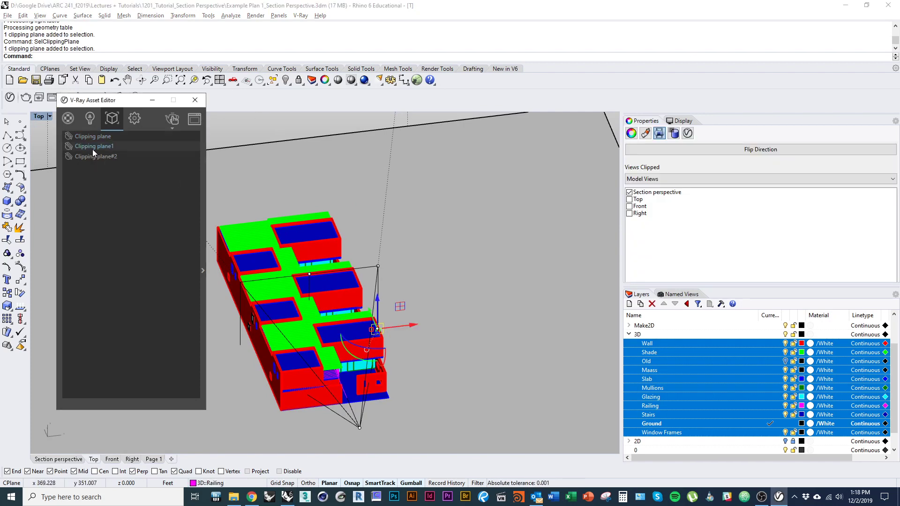
pyautogui.click(119, 184)
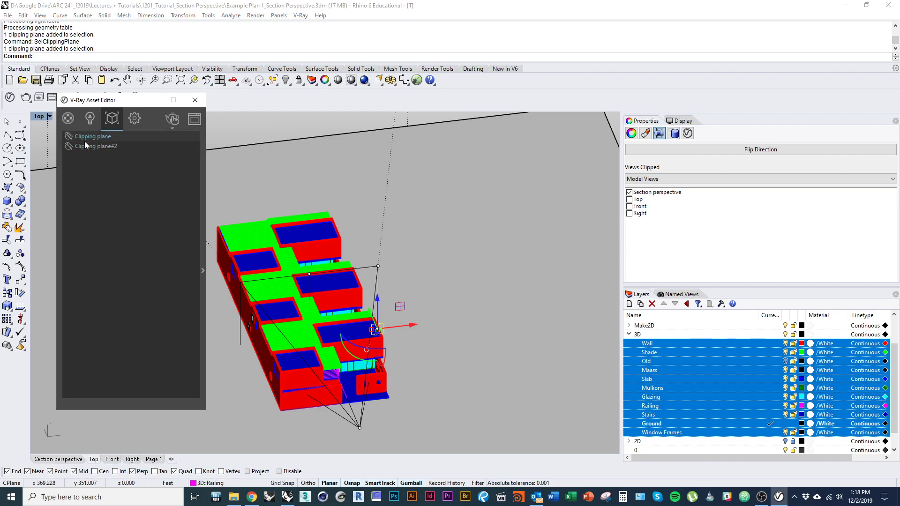
pyautogui.rightClick(88, 145)
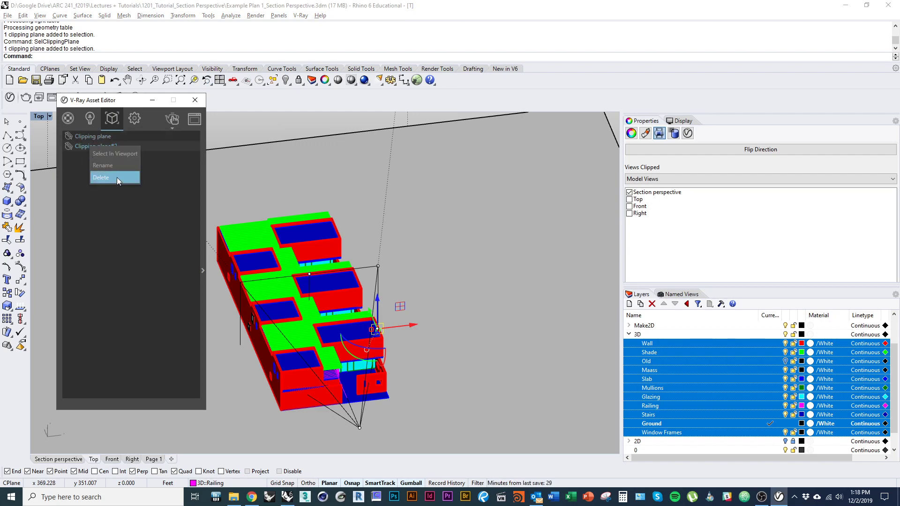
pyautogui.click(118, 178)
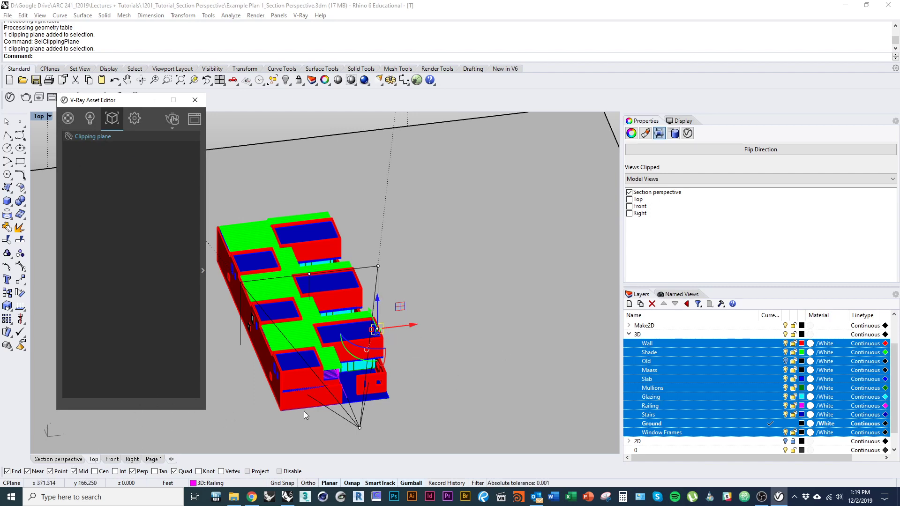
# Step: Delete the remaining Clipping plane asset as well and undo that deletion
pyautogui.rightClick(97, 140)
pyautogui.click(136, 171)
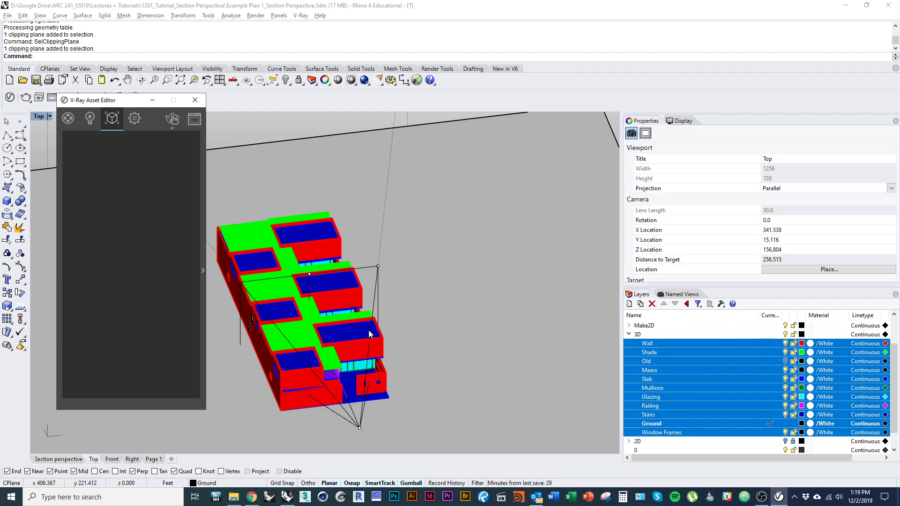
pyautogui.hotkey('ctrl', 'z')
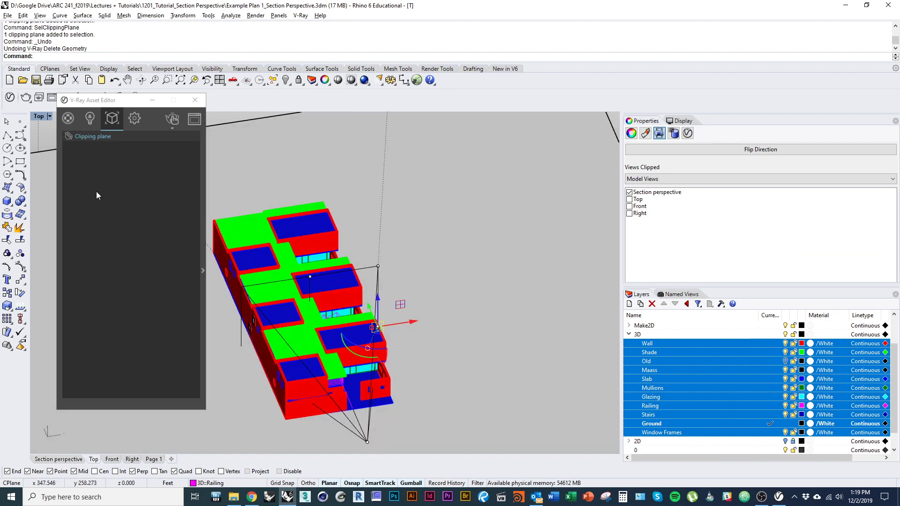
# Step: Return to the Section perspective viewport and start the interactive V-Ray render again
pyautogui.click(72, 150)
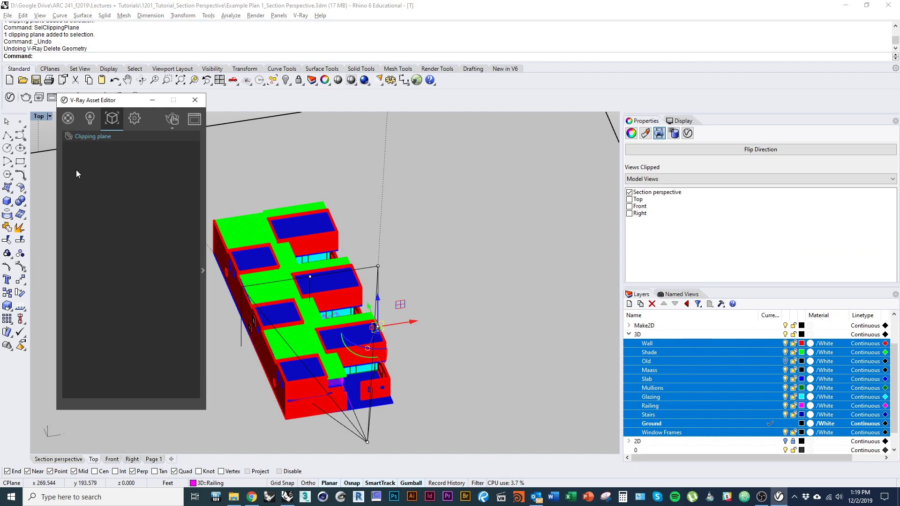
pyautogui.click(66, 460)
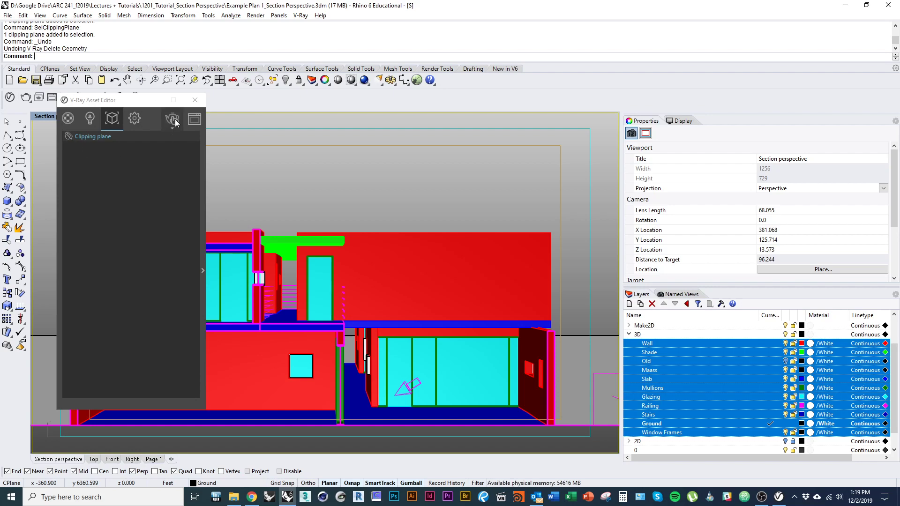
pyautogui.click(173, 120)
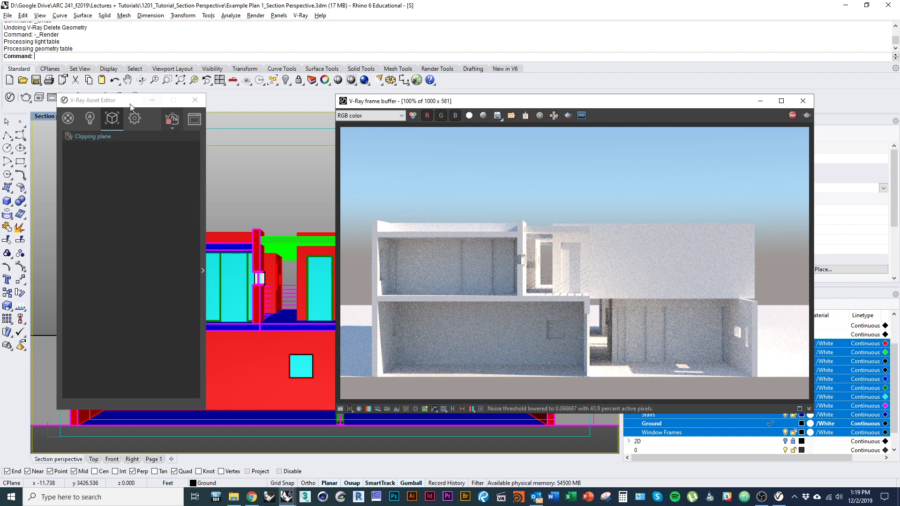
# Step: Expand the Clipping plane's VRayClipper settings, try the Intersect mode and set it back to Subtract
pyautogui.moveTo(118, 101); pyautogui.dragTo(121, 102)
pyautogui.click(206, 273)
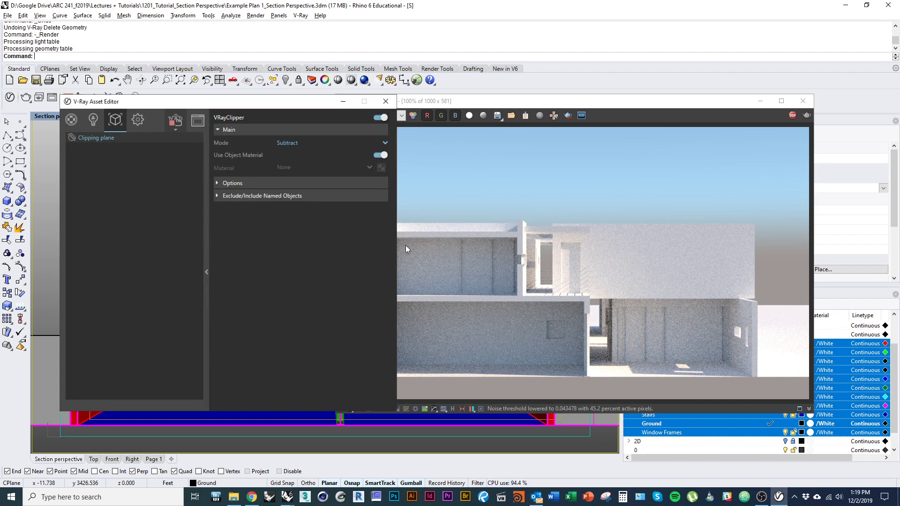
pyautogui.click(384, 143)
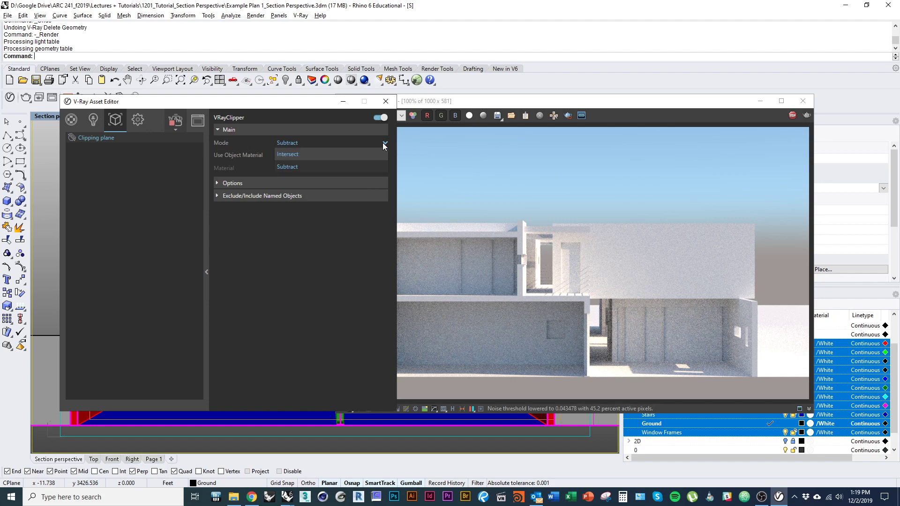
pyautogui.click(364, 157)
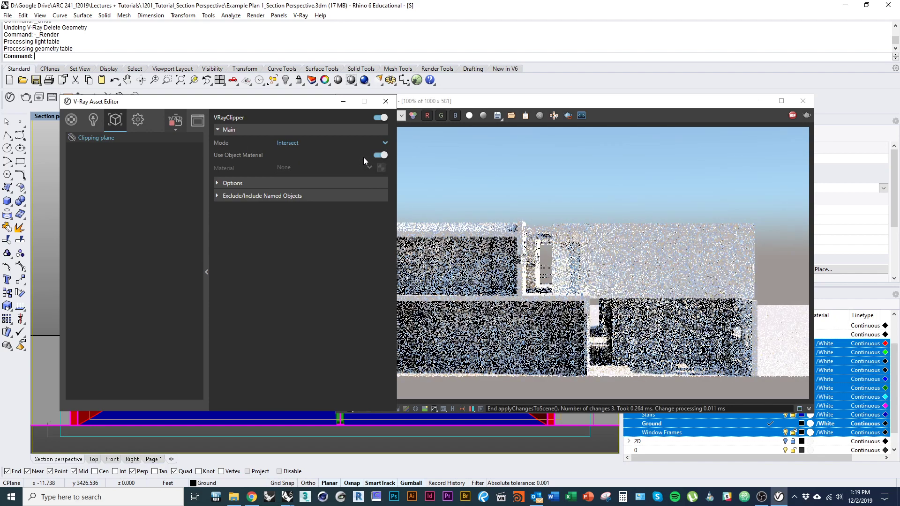
pyautogui.click(358, 142)
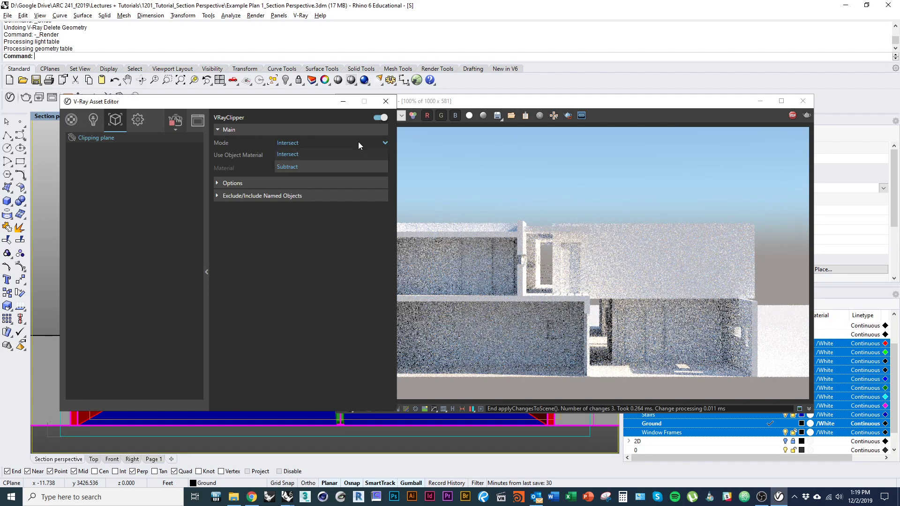
pyautogui.click(357, 165)
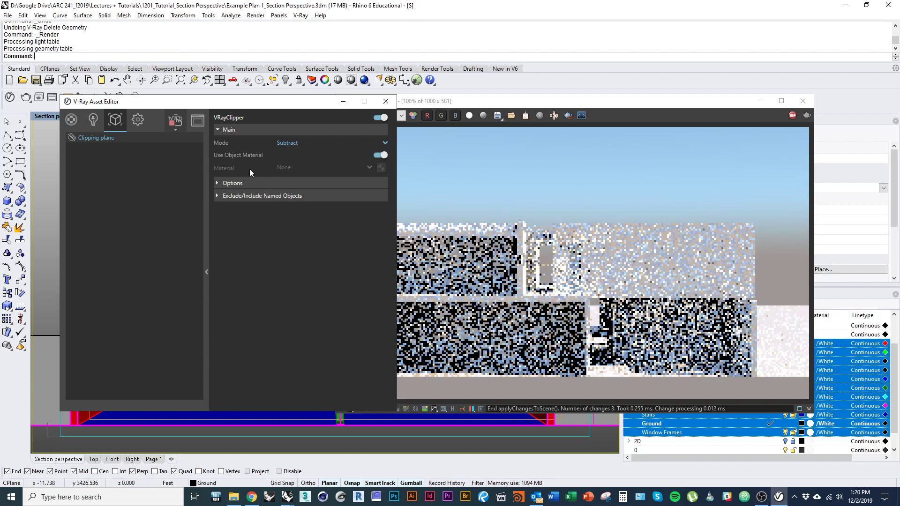
# Step: Show the VRayClipper's Options and bring the V-Ray frame buffer to the front to examine the render
pyautogui.click(250, 186)
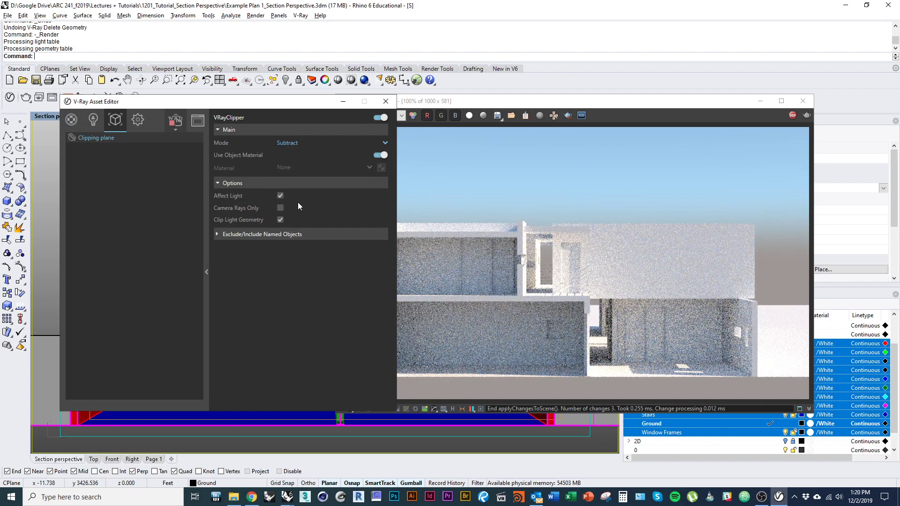
pyautogui.moveTo(563, 101); pyautogui.dragTo(573, 79)
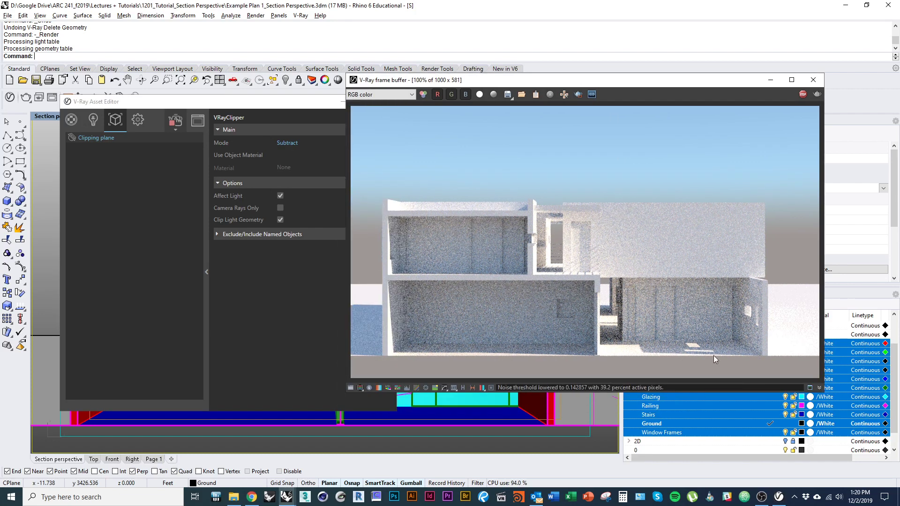
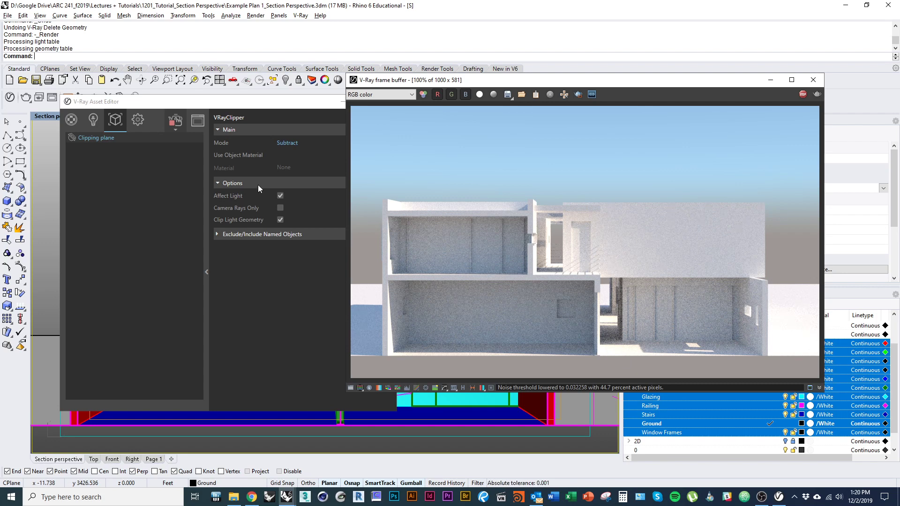
# Step: Turn off Affect Light and Clip Light Geometry for the Clipping plane's VRayClipper, and restart the interactive V-Ray render
pyautogui.moveTo(243, 104); pyautogui.dragTo(235, 100)
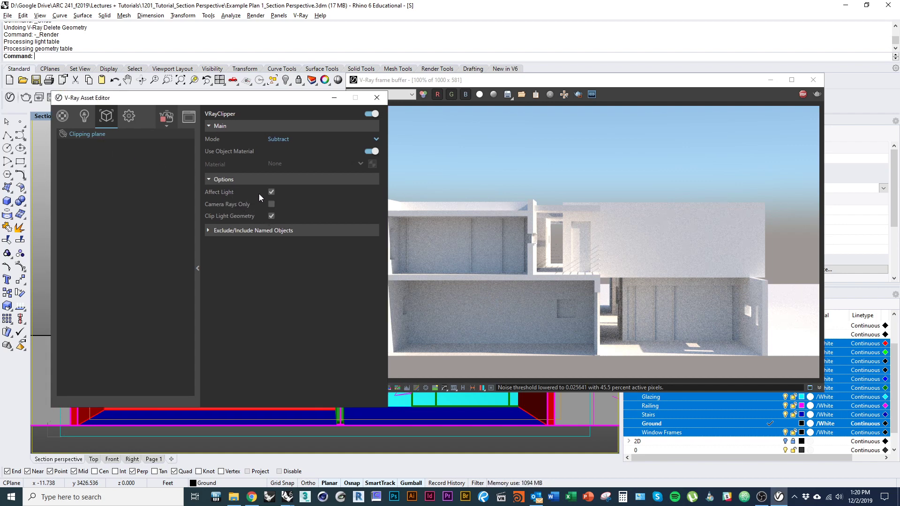
pyautogui.click(271, 193)
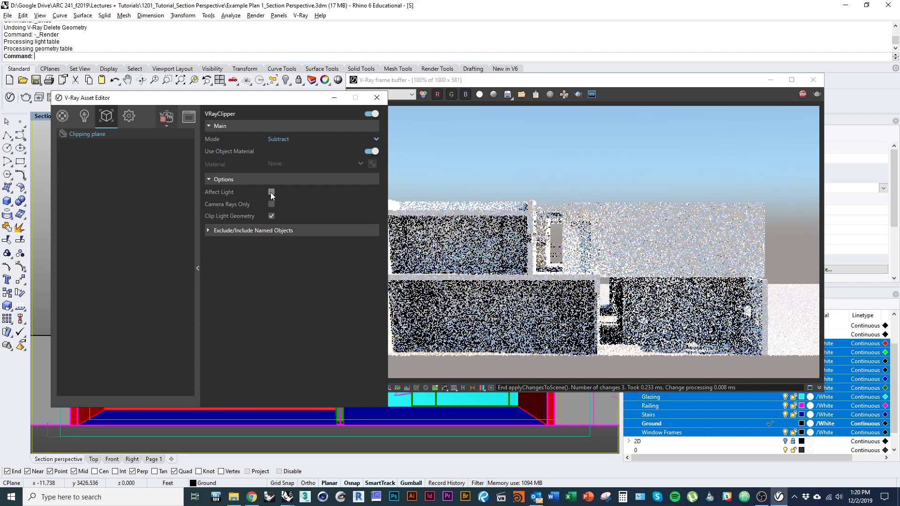
pyautogui.click(271, 216)
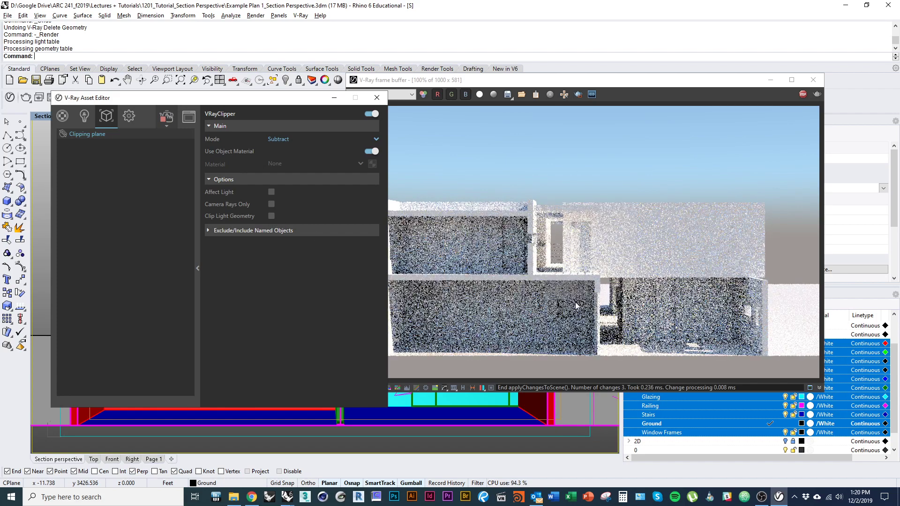
pyautogui.click(802, 94)
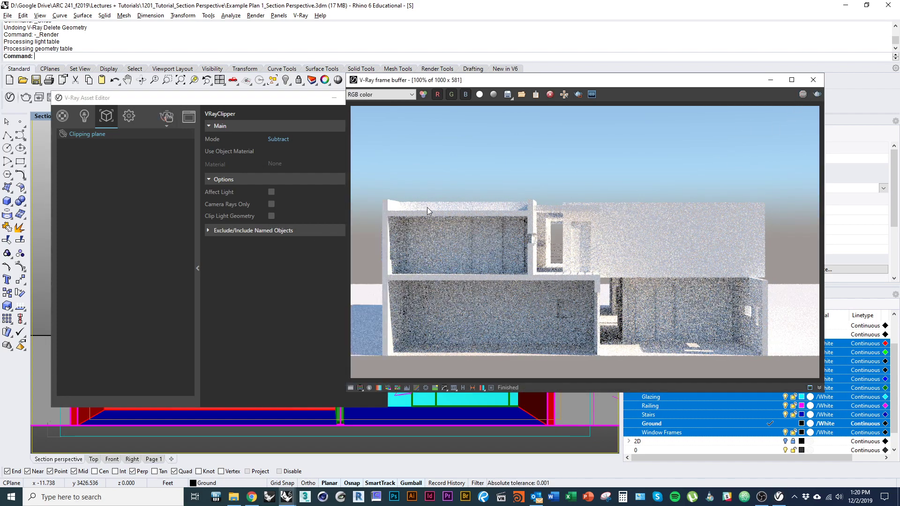
pyautogui.click(166, 118)
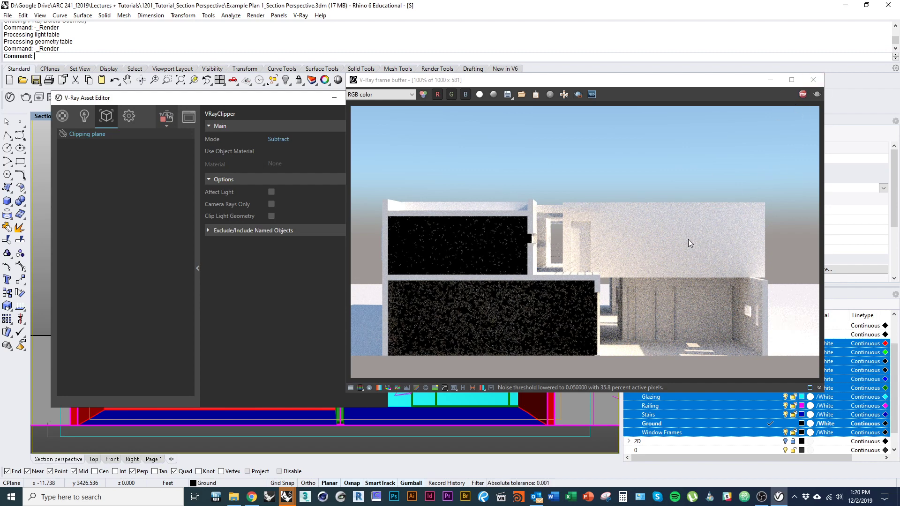
# Step: Show the V-Ray render settings, examine the rendered interior up close in the frame buffer, and close the frame buffer
pyautogui.click(129, 117)
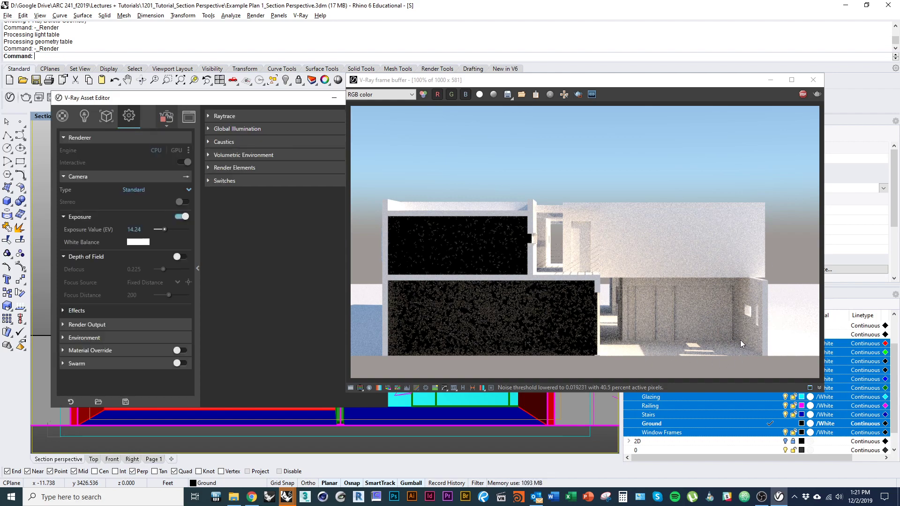
pyautogui.scroll(1, 737, 340)
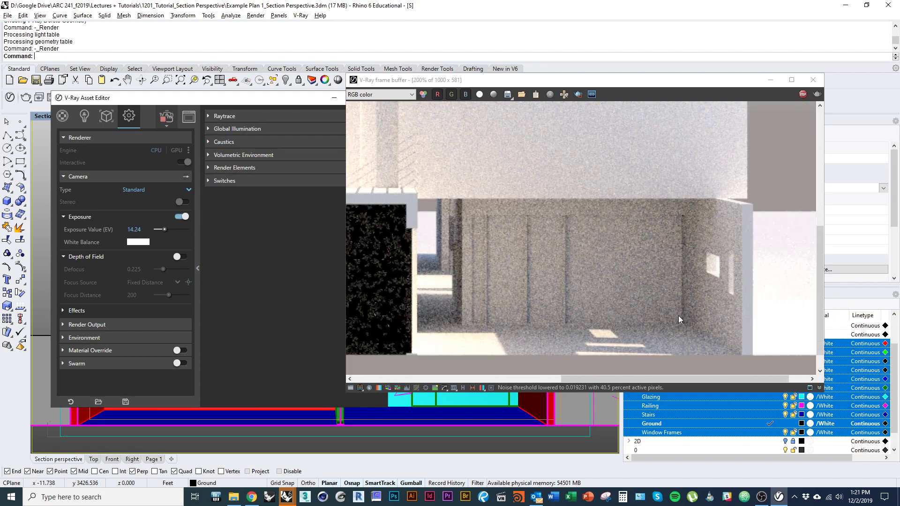
pyautogui.scroll(-2, 678, 316)
pyautogui.scroll(2, 599, 258)
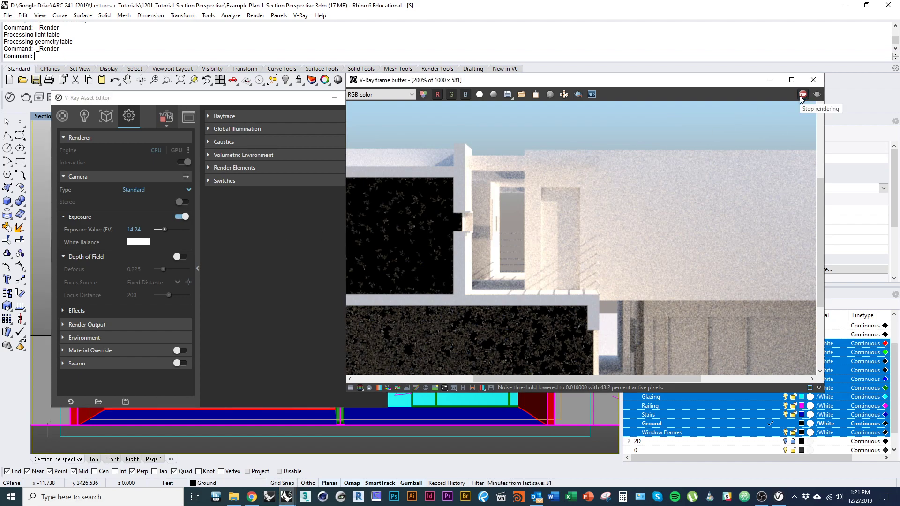
pyautogui.click(813, 79)
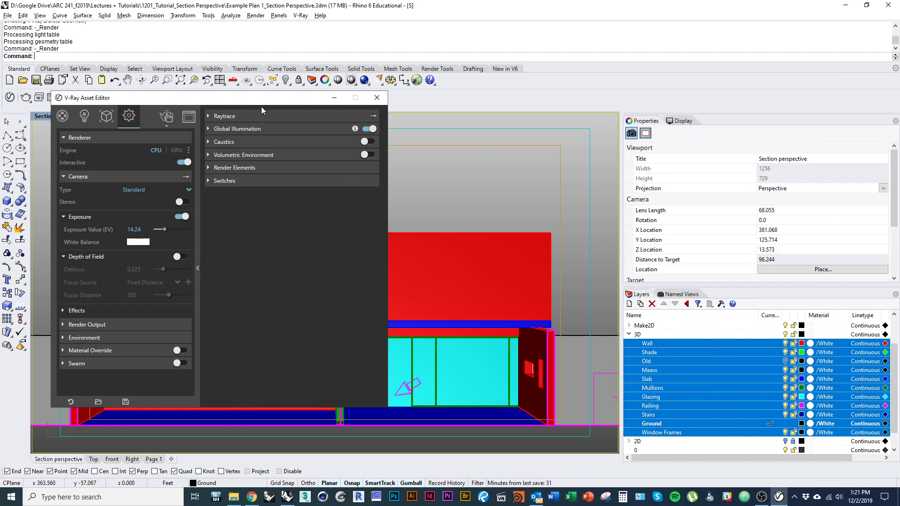
# Step: Create a new Generic V-Ray material named Glass and show its layered material settings
pyautogui.click(63, 115)
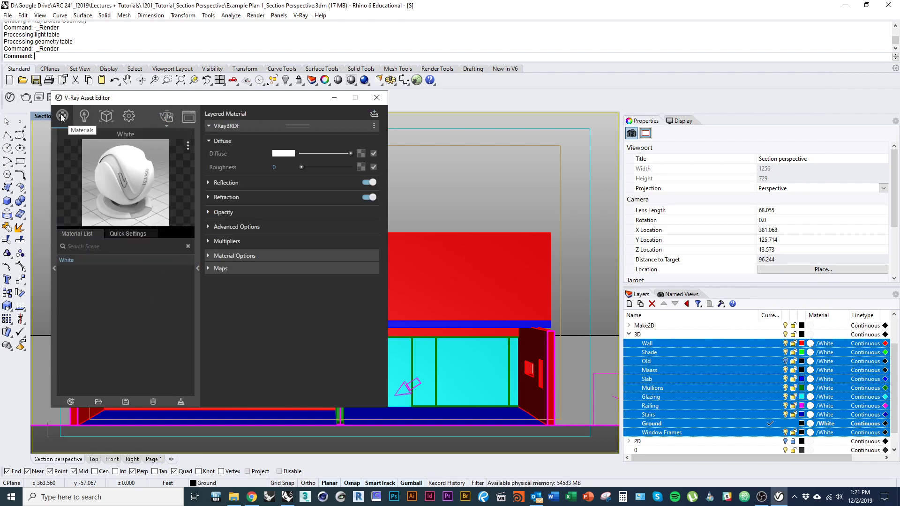
pyautogui.click(70, 402)
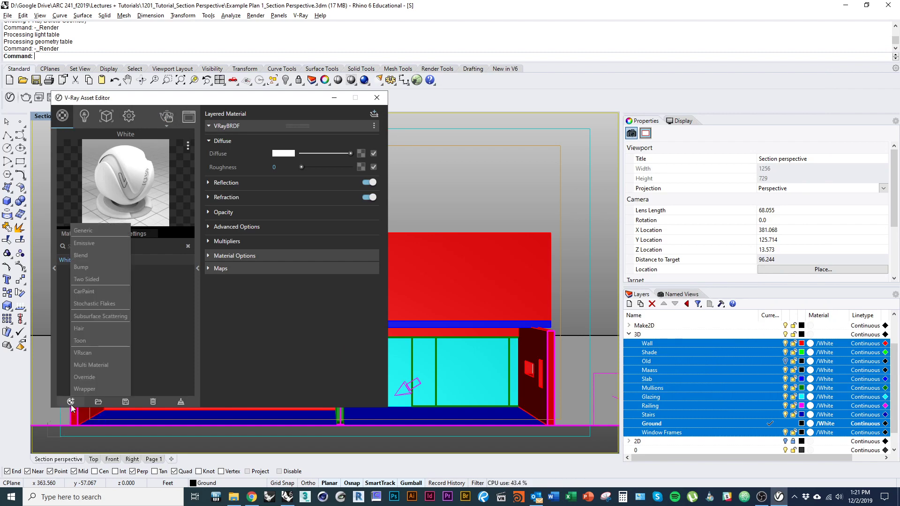
pyautogui.click(98, 233)
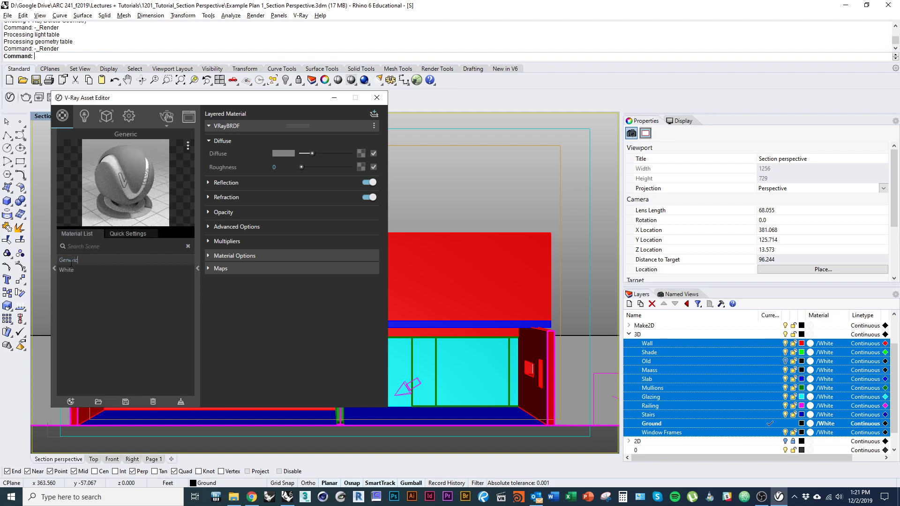
pyautogui.write('Glass')
pyautogui.press('Return')
pyautogui.click(197, 269)
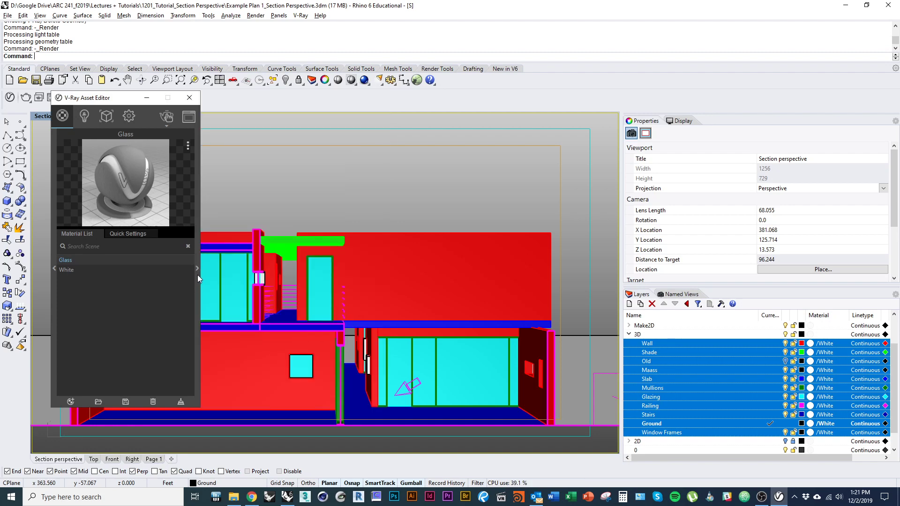
pyautogui.click(199, 279)
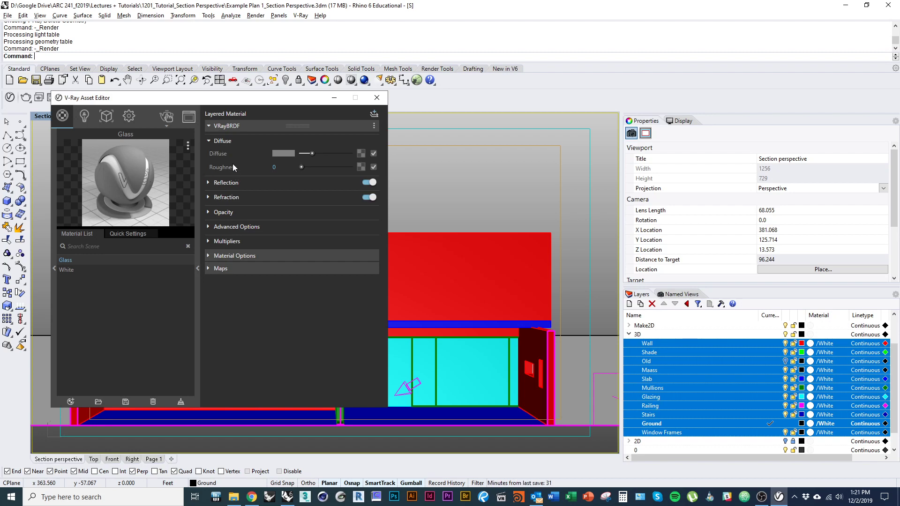
# Step: Set the Glass material's Reflection Color to white
pyautogui.click(208, 140)
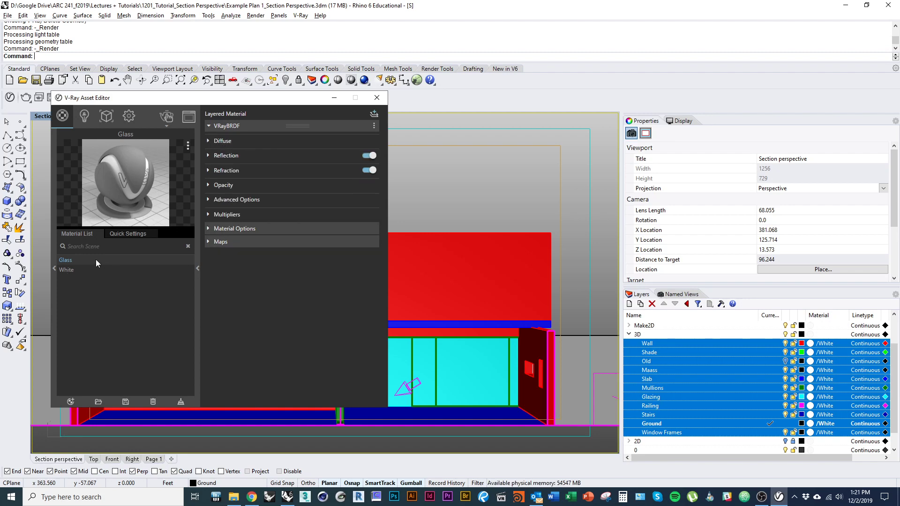
pyautogui.click(208, 154)
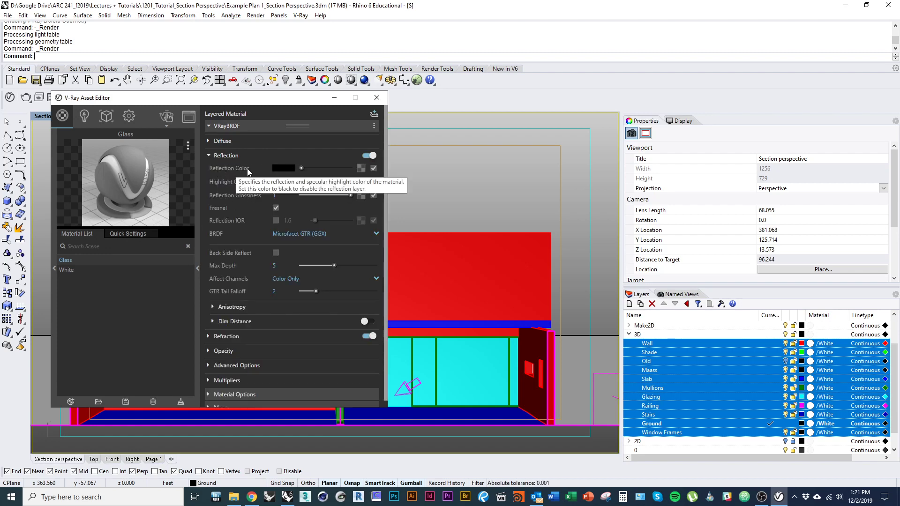
pyautogui.moveTo(301, 169); pyautogui.dragTo(351, 168)
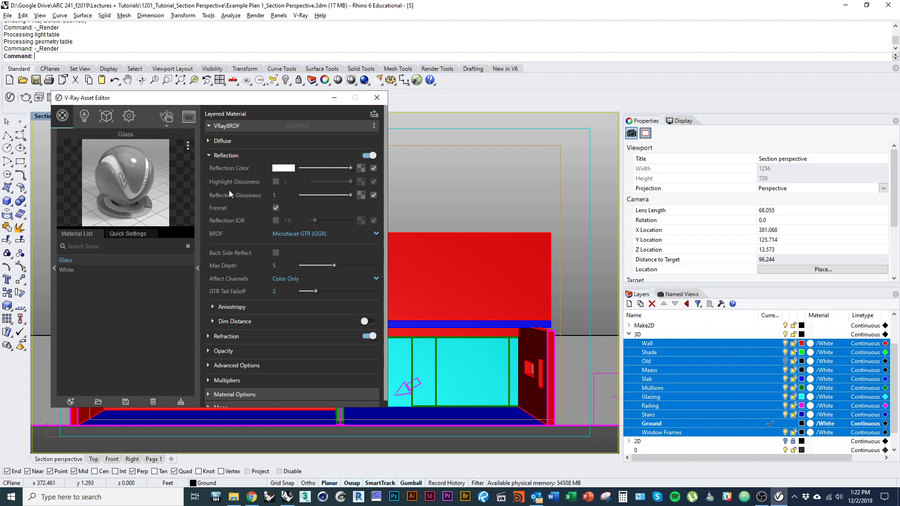
pyautogui.moveTo(319, 170); pyautogui.dragTo(366, 176)
# Step: Try a Reflection Glossiness of about 0.65 on the Glass material and set it back to 1
pyautogui.moveTo(350, 195); pyautogui.dragTo(331, 195)
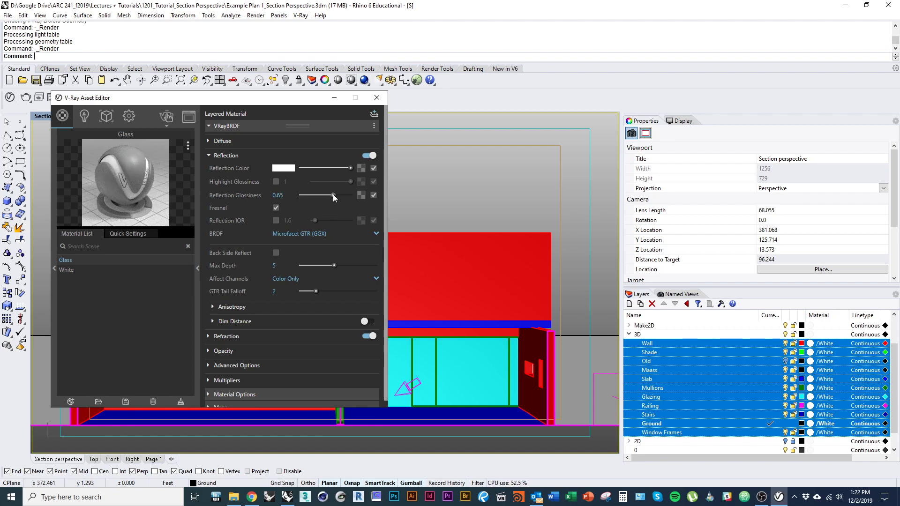
pyautogui.moveTo(333, 195); pyautogui.dragTo(338, 195)
pyautogui.moveTo(335, 195); pyautogui.dragTo(351, 196)
# Step: Try a custom Reflection IOR on Glass with Reflection Glossiness 0.6, turn the custom IOR off again and return the glossiness to 1
pyautogui.click(276, 221)
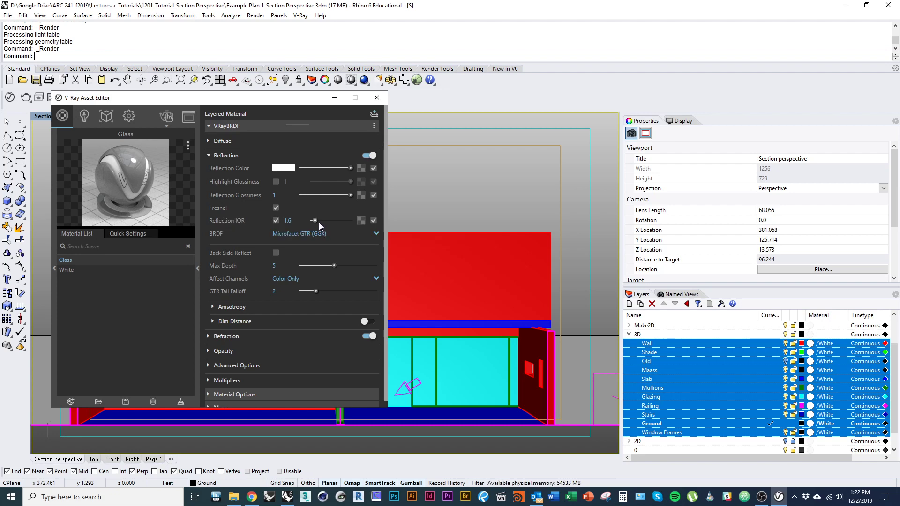
pyautogui.moveTo(318, 221); pyautogui.dragTo(318, 221)
pyautogui.moveTo(350, 195); pyautogui.dragTo(324, 221)
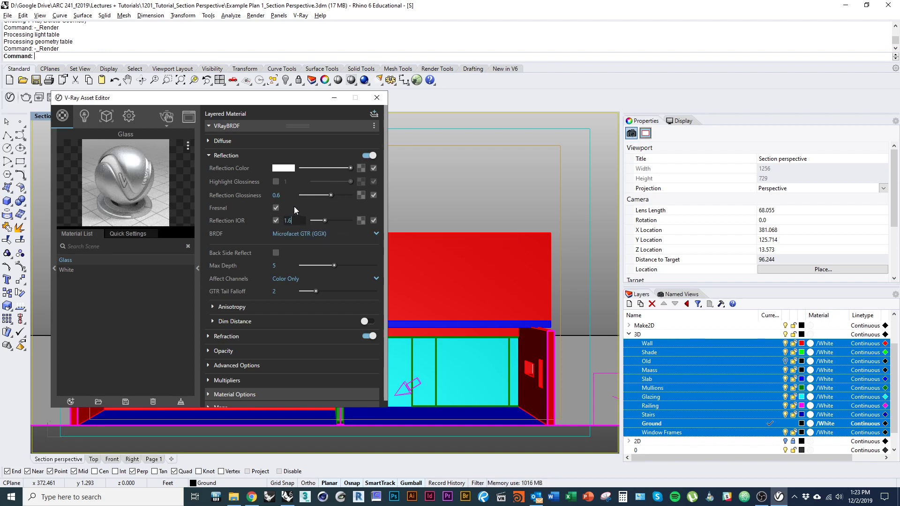
pyautogui.press('Return')
pyautogui.click(276, 220)
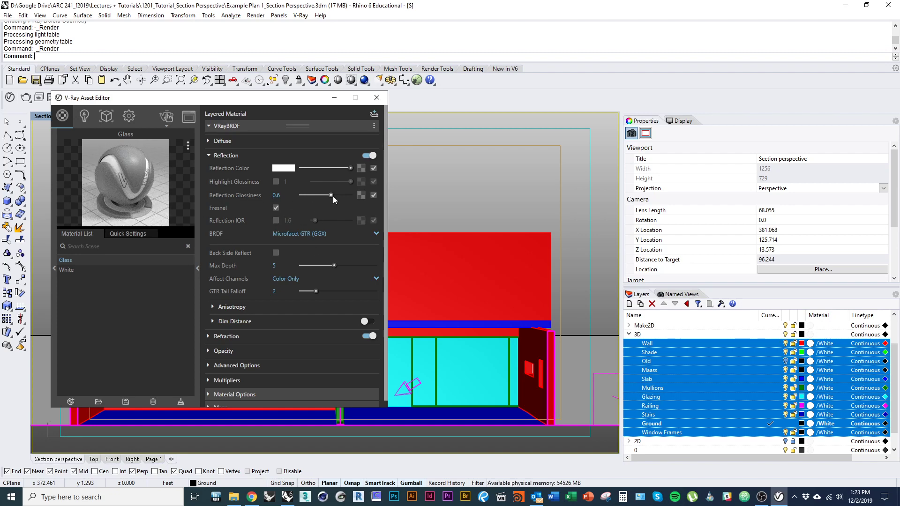
pyautogui.moveTo(332, 195); pyautogui.dragTo(353, 196)
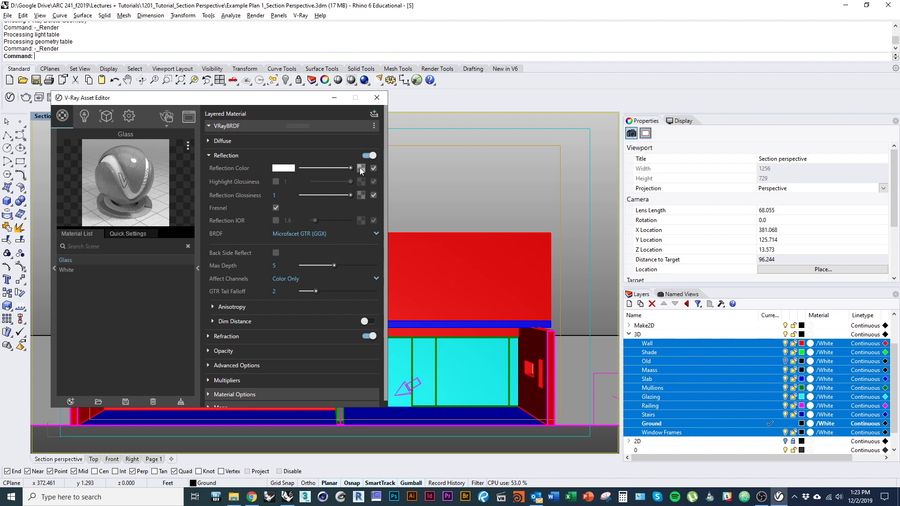
# Step: Set the Glass material's Refraction Color to white, and try a Refraction Glossiness of 0.6 before returning it to 1
pyautogui.click(224, 156)
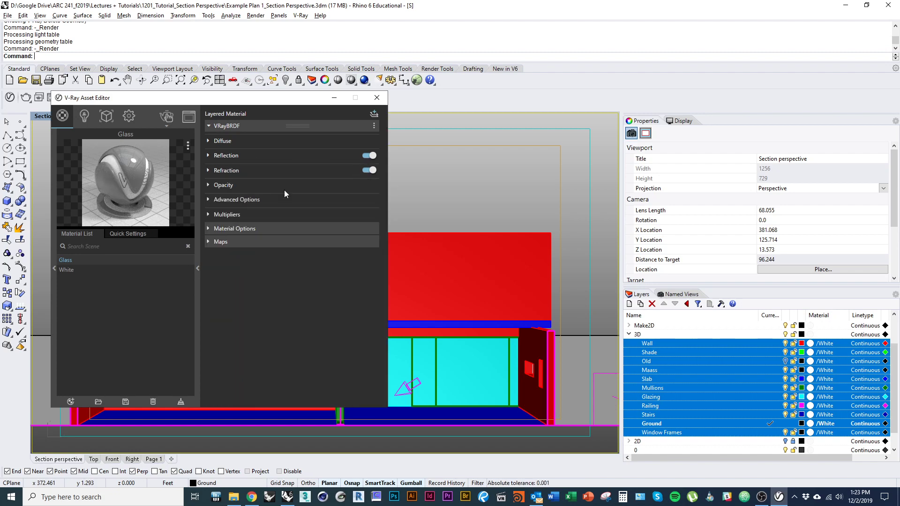
pyautogui.click(223, 171)
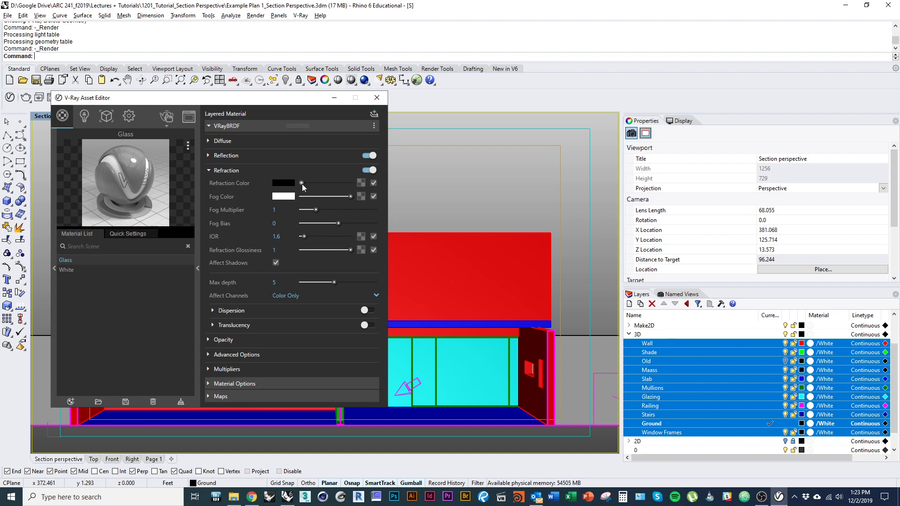
pyautogui.moveTo(302, 184); pyautogui.dragTo(360, 193)
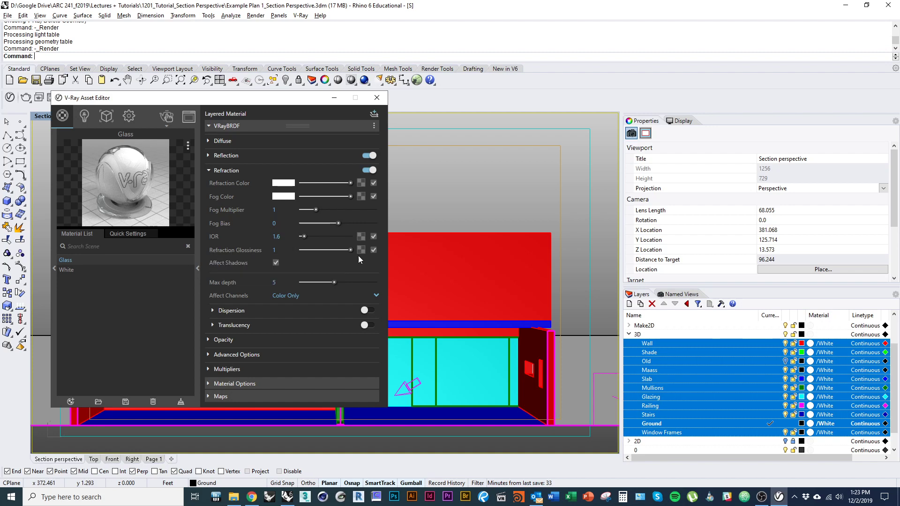
pyautogui.moveTo(350, 250); pyautogui.dragTo(336, 250)
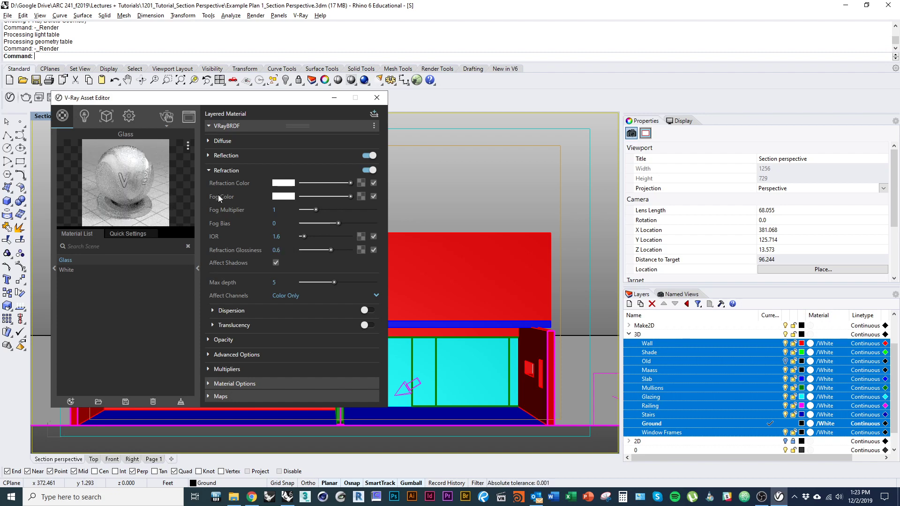
pyautogui.moveTo(332, 250); pyautogui.dragTo(356, 252)
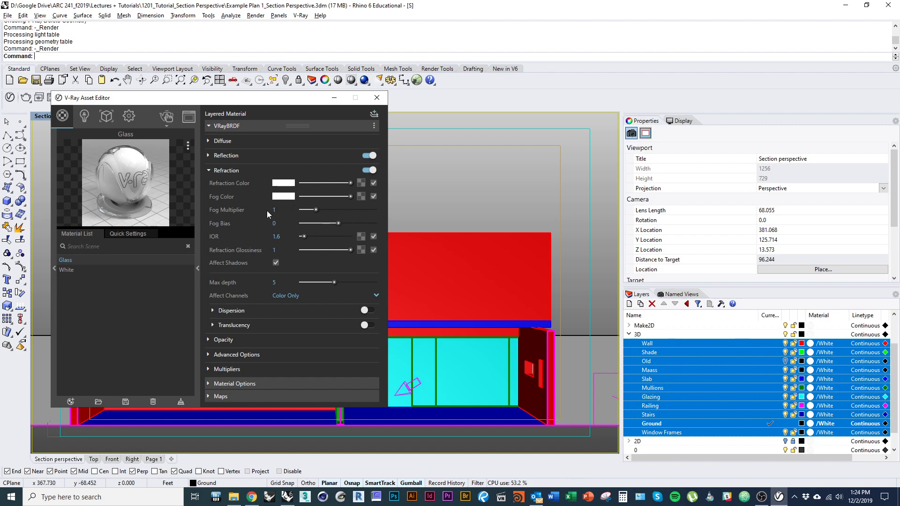
# Step: Set the Glass material's Fog Color to blue (R 0.116, G 0.365, B 0.698) and lower the Fog Multiplier to nearly 0
pyautogui.moveTo(247, 212)
pyautogui.click(279, 197)
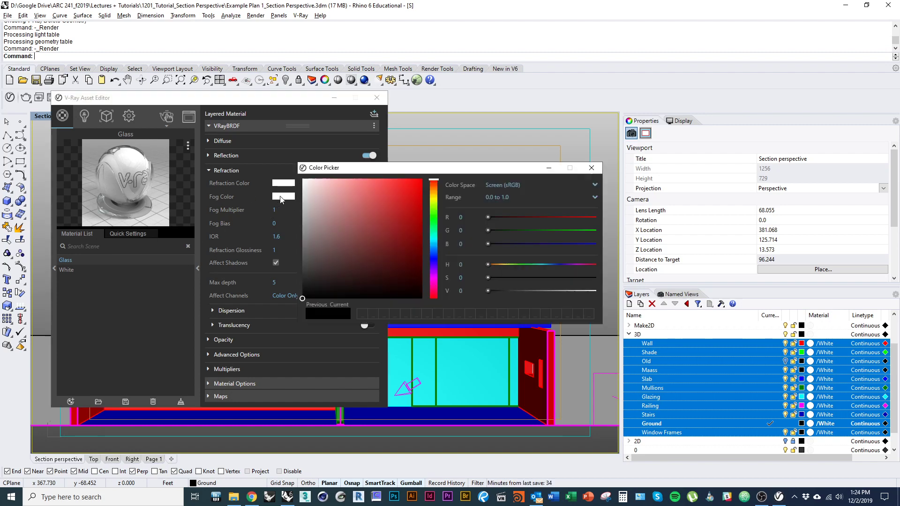
pyautogui.click(406, 245)
pyautogui.moveTo(371, 168); pyautogui.dragTo(397, 152)
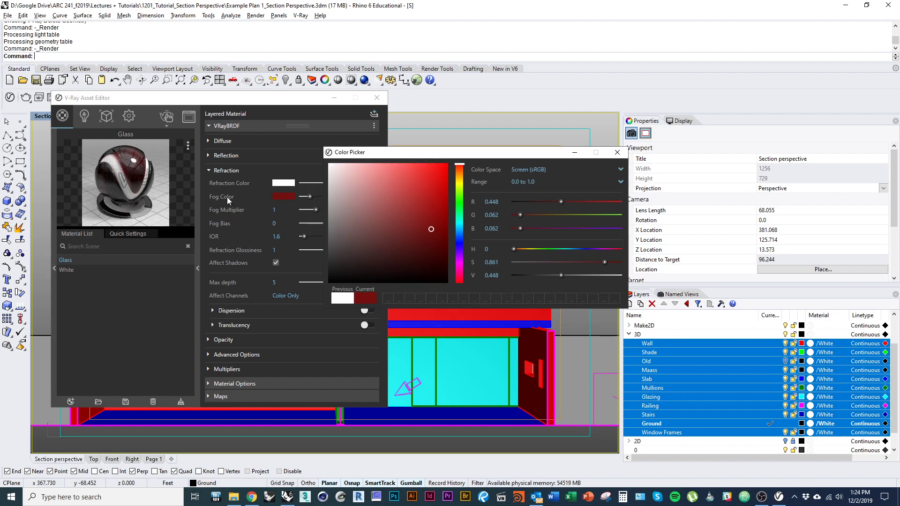
pyautogui.click(460, 235)
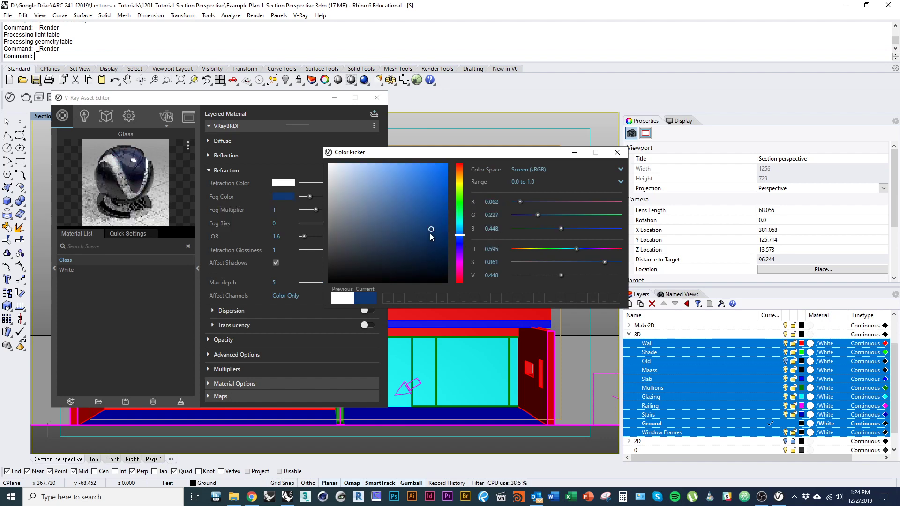
pyautogui.moveTo(431, 230); pyautogui.dragTo(428, 199)
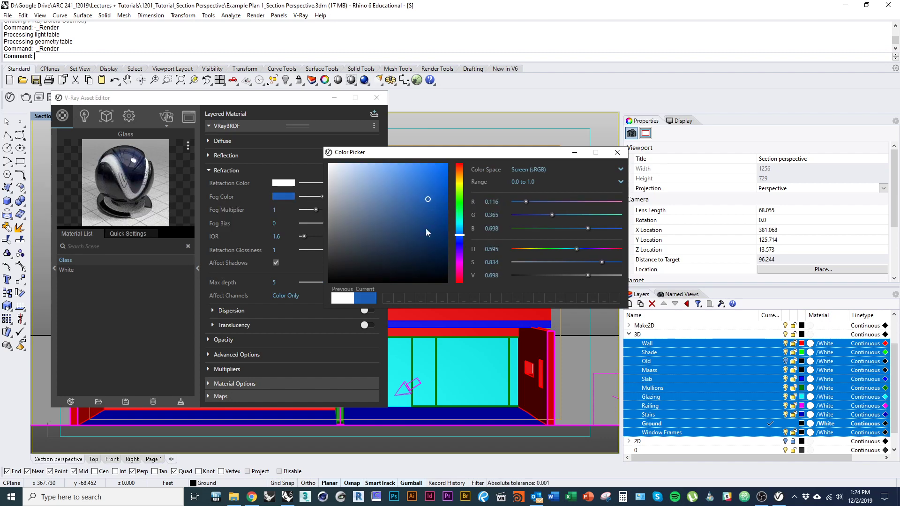
pyautogui.moveTo(503, 156); pyautogui.dragTo(484, 153)
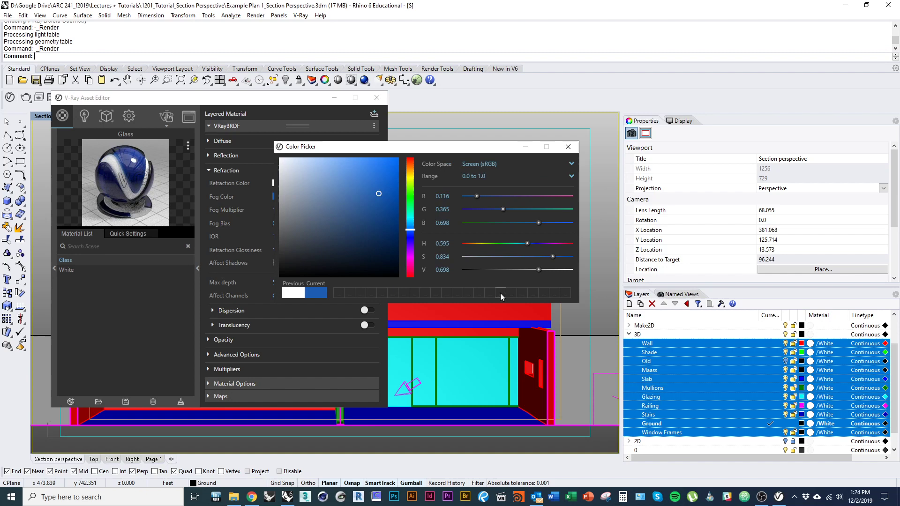
pyautogui.click(568, 146)
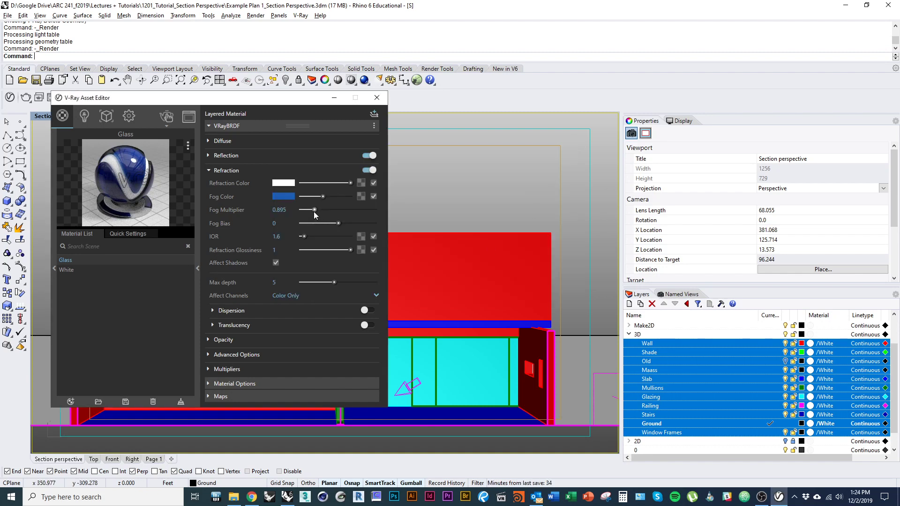
pyautogui.moveTo(318, 212); pyautogui.dragTo(301, 212)
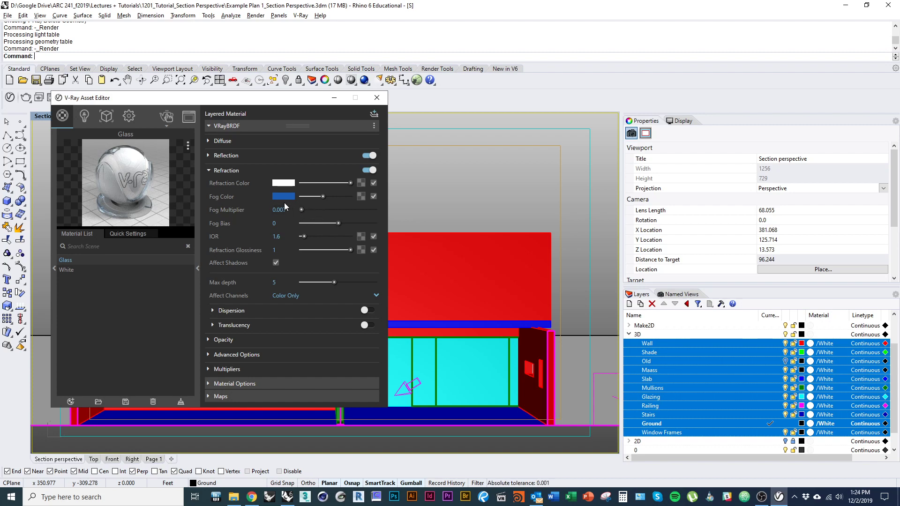
# Step: Set the Glass material's Fog Multiplier to 0 and collapse its Refraction section and the material settings
pyautogui.moveTo(302, 210); pyautogui.dragTo(297, 210)
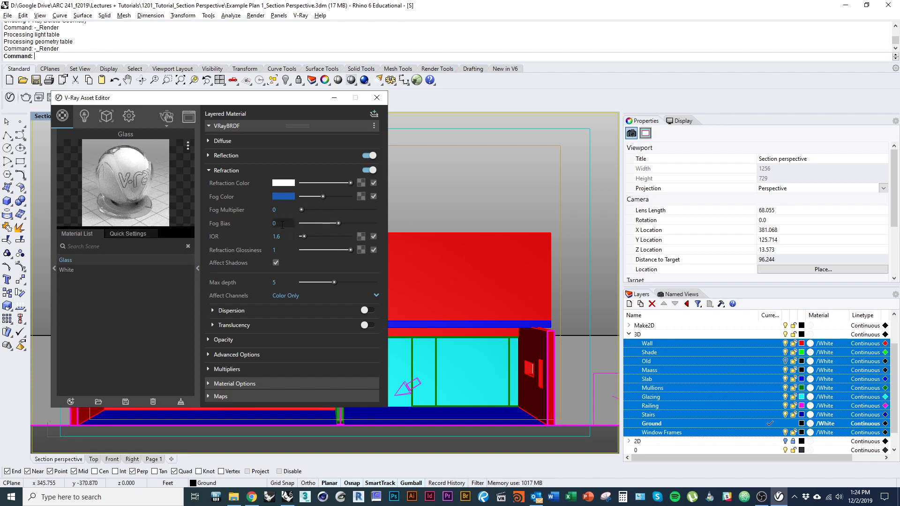
pyautogui.click(210, 170)
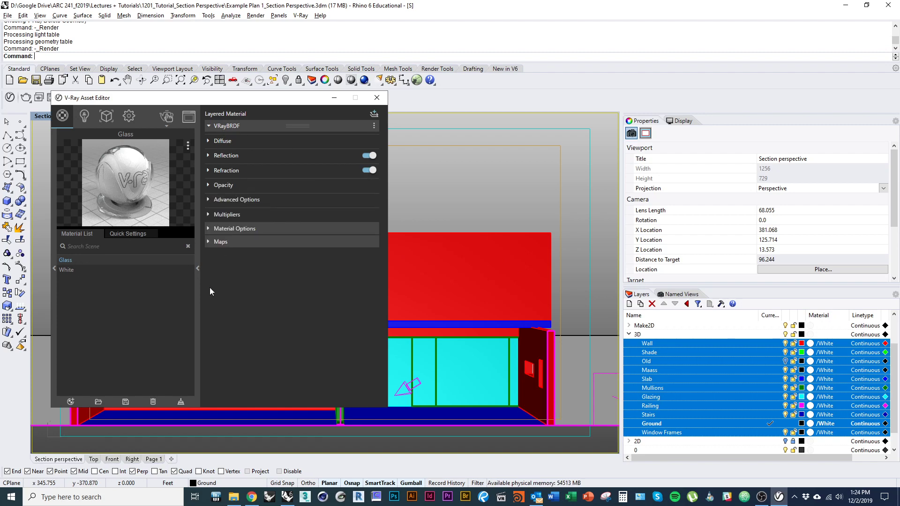
pyautogui.click(198, 271)
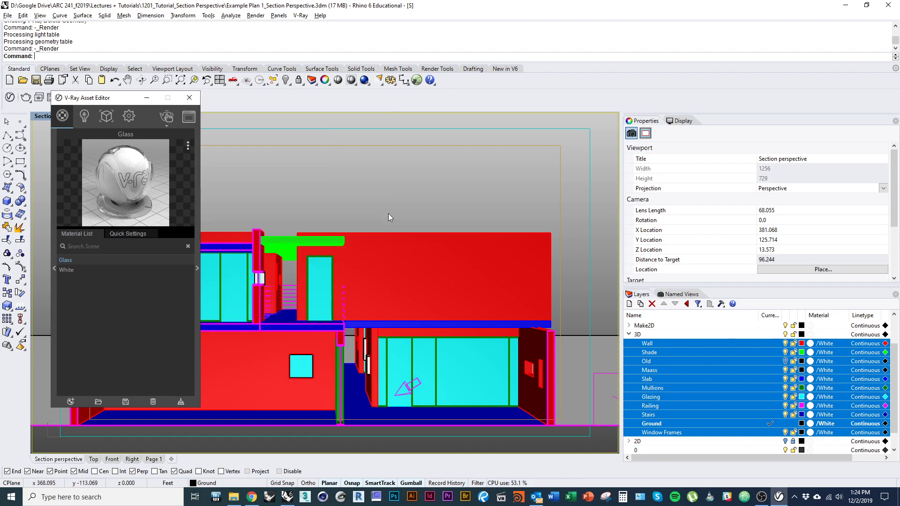
# Step: Assign the V-Ray Glass material to the Glazing layer
pyautogui.click(750, 369)
pyautogui.click(737, 397)
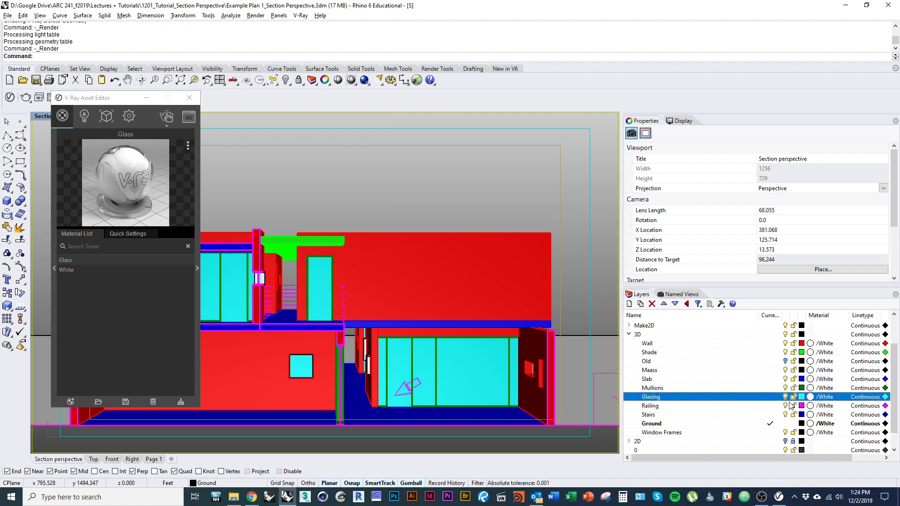
pyautogui.click(813, 398)
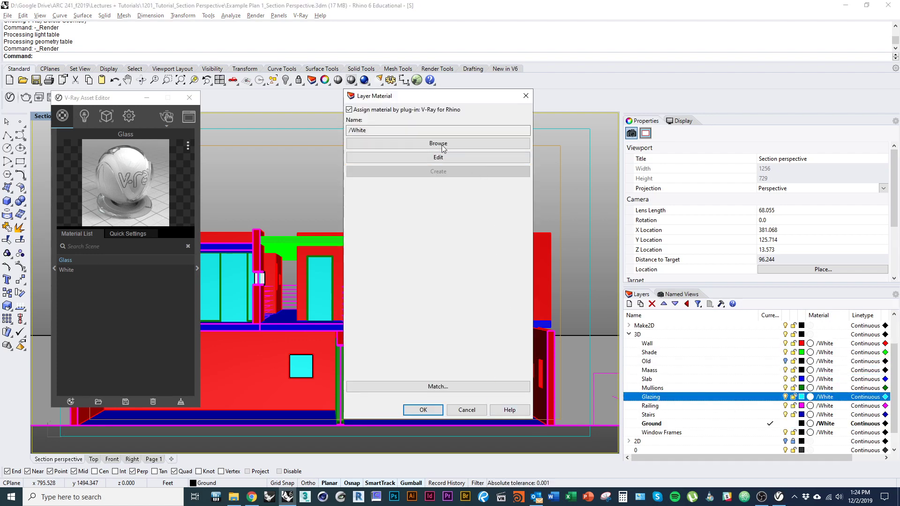
pyautogui.click(388, 144)
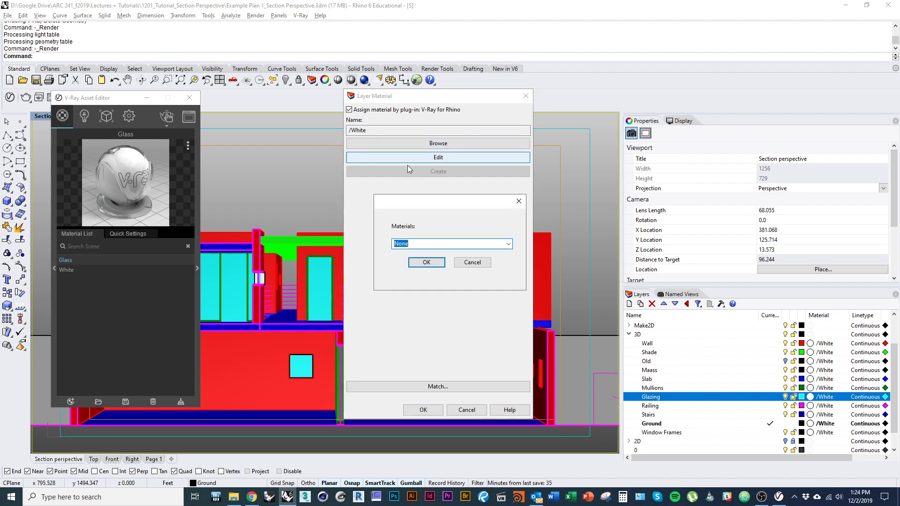
pyautogui.click(508, 244)
pyautogui.click(407, 261)
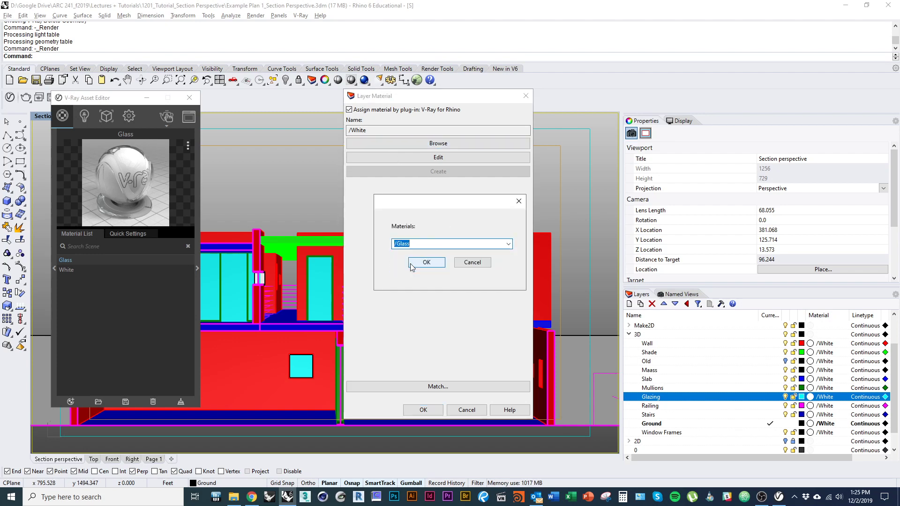
pyautogui.click(422, 262)
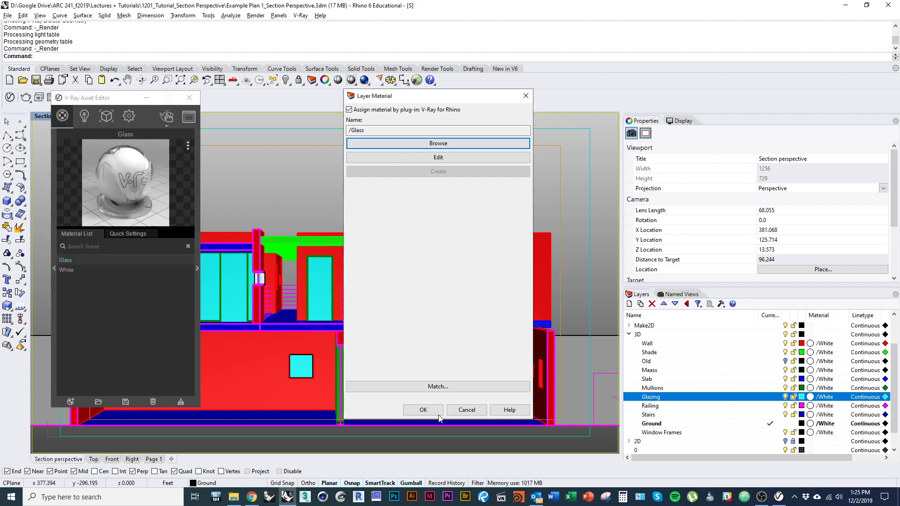
pyautogui.click(423, 409)
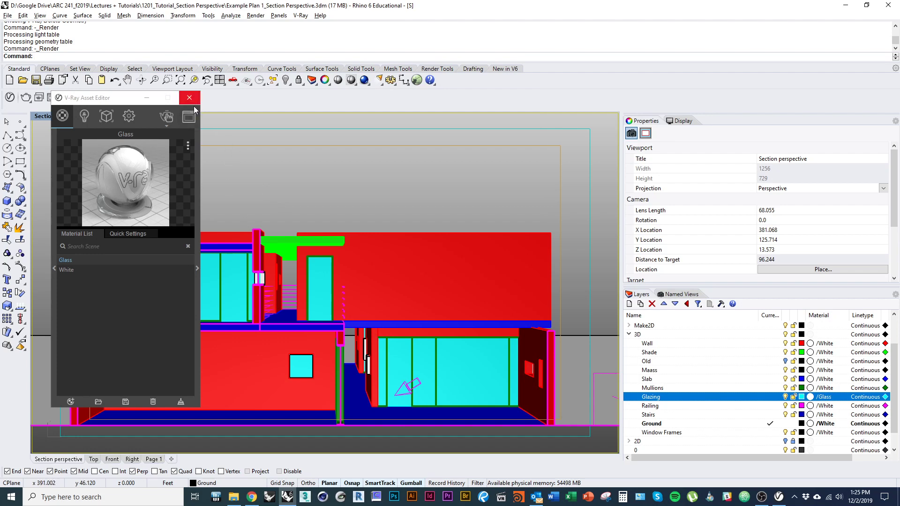
# Step: Run an interactive render of the section perspective, examine the glazing and interior rooms up close, and stop and close the render
pyautogui.click(165, 116)
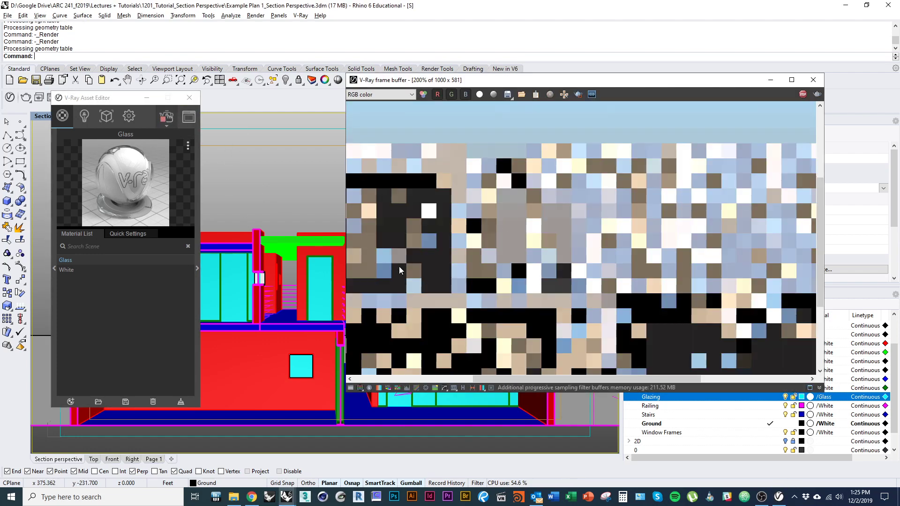
pyautogui.scroll(-1, 534, 280)
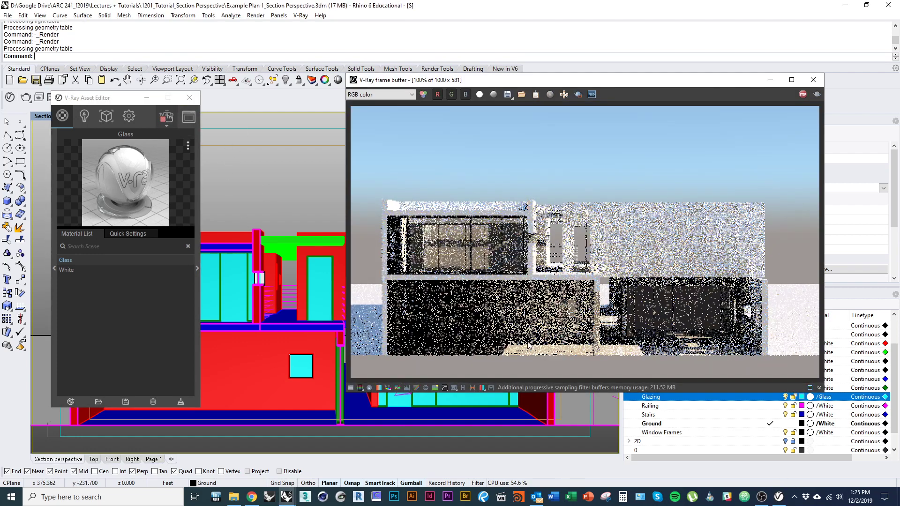
pyautogui.scroll(1, 530, 346)
pyautogui.scroll(-1, 530, 346)
pyautogui.scroll(1, 572, 348)
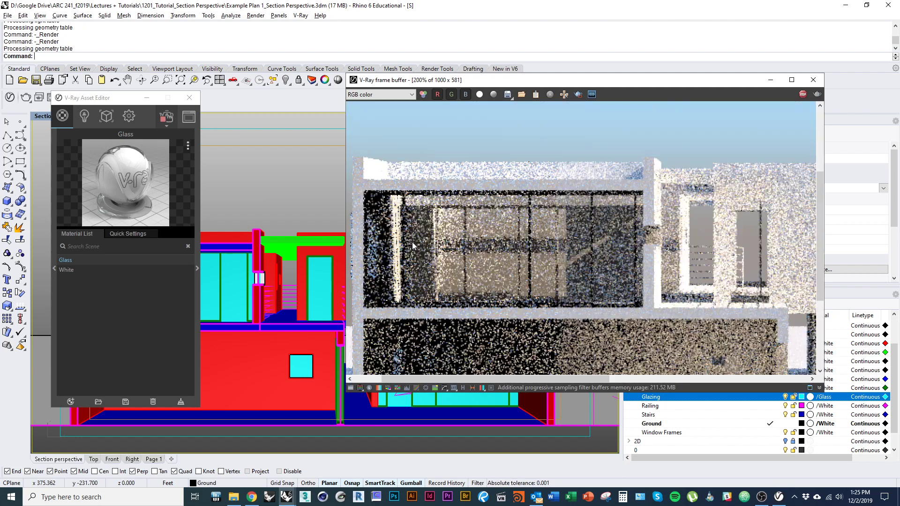
pyautogui.scroll(-1, 502, 252)
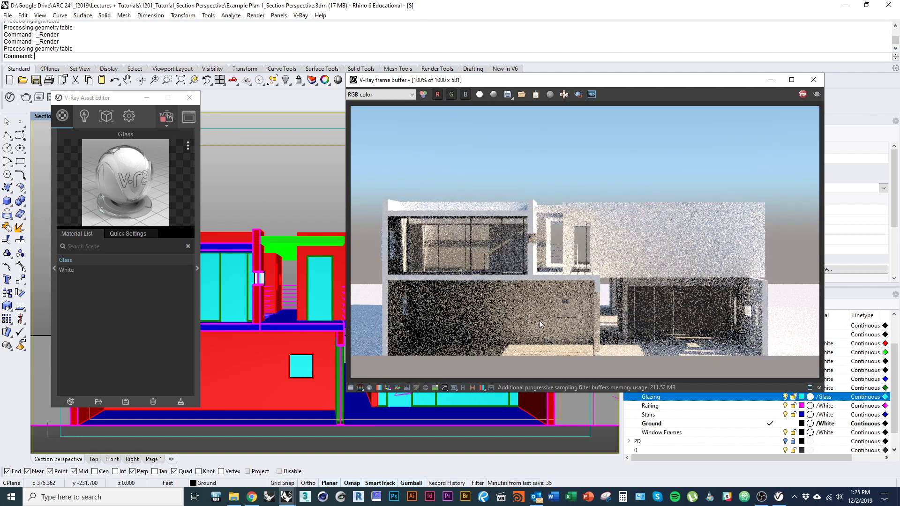
pyautogui.scroll(1, 429, 324)
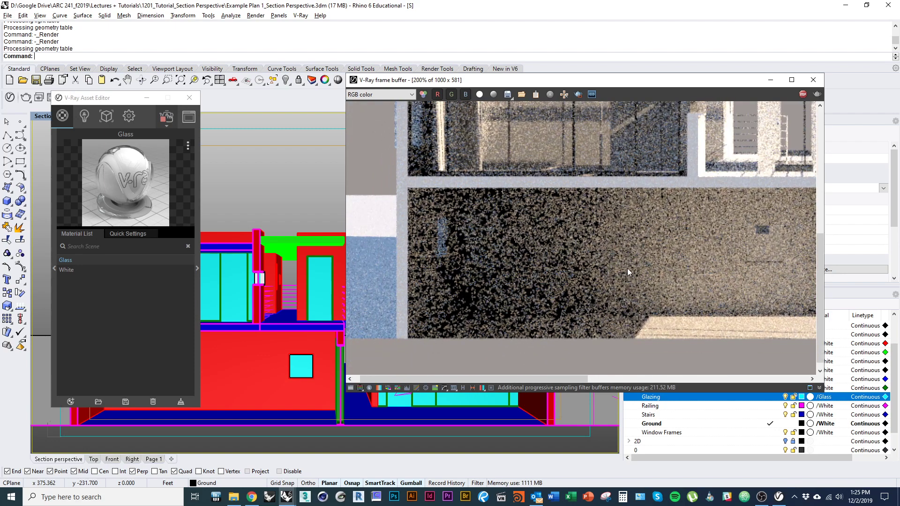
pyautogui.moveTo(627, 268)
pyautogui.mouseDown(button='middle')
pyautogui.moveTo(508, 283)
pyautogui.moveTo(622, 285)
pyautogui.mouseUp(button='middle')
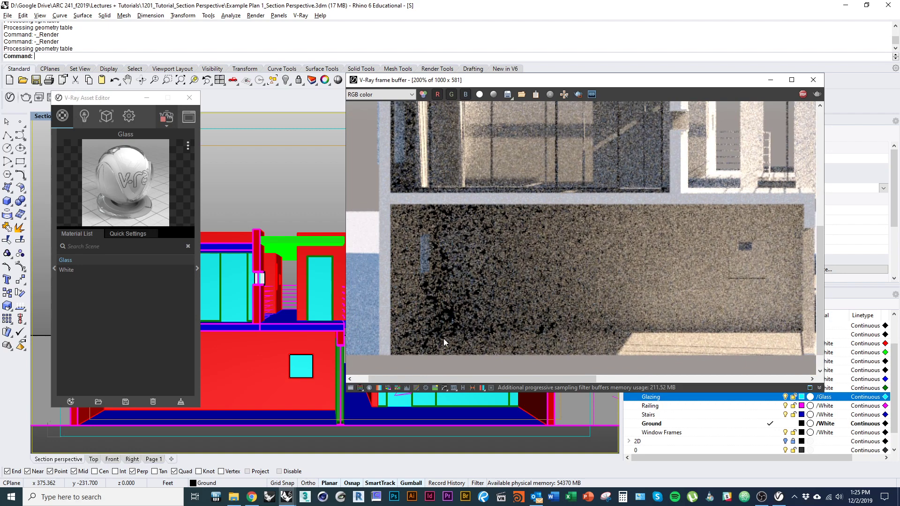
pyautogui.moveTo(605, 242); pyautogui.dragTo(440, 313, button='middle')
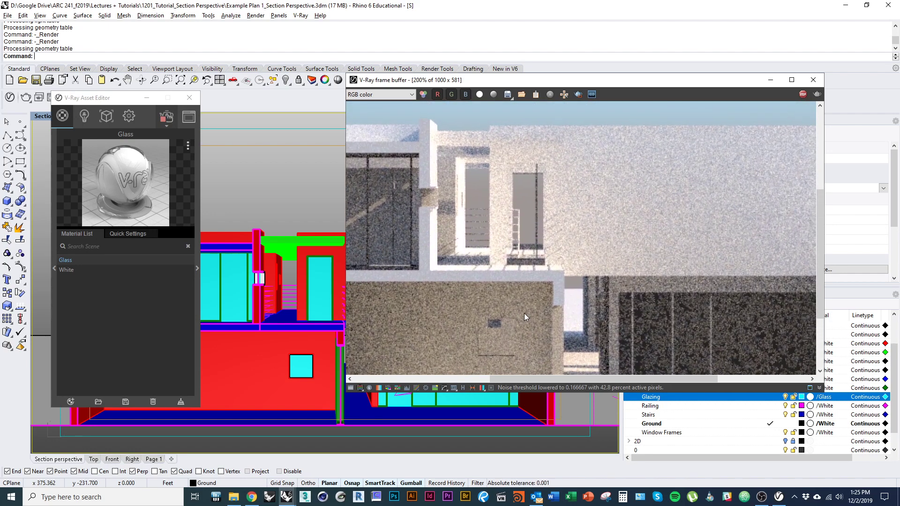
pyautogui.moveTo(523, 313); pyautogui.dragTo(631, 270, button='middle')
pyautogui.scroll(-1, 527, 281)
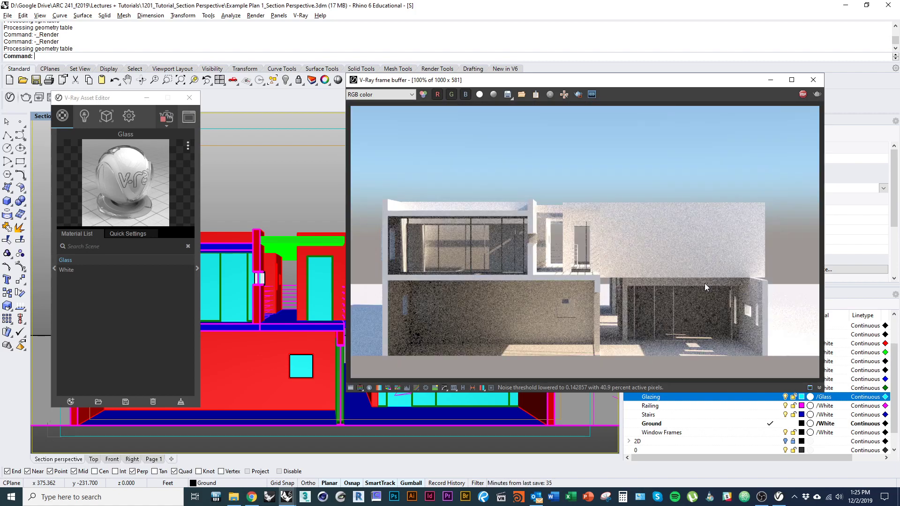
pyautogui.scroll(1, 485, 266)
pyautogui.scroll(1, 484, 276)
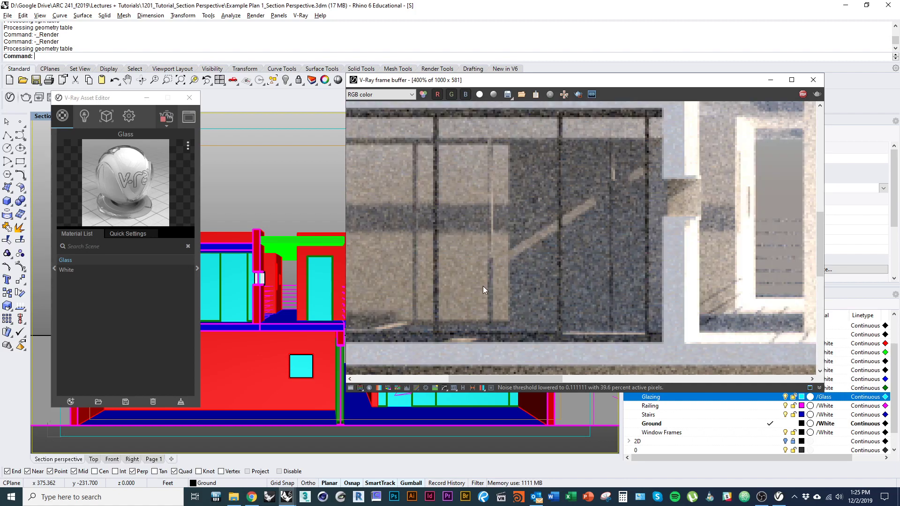
pyautogui.scroll(-1, 488, 272)
pyautogui.scroll(-1, 488, 273)
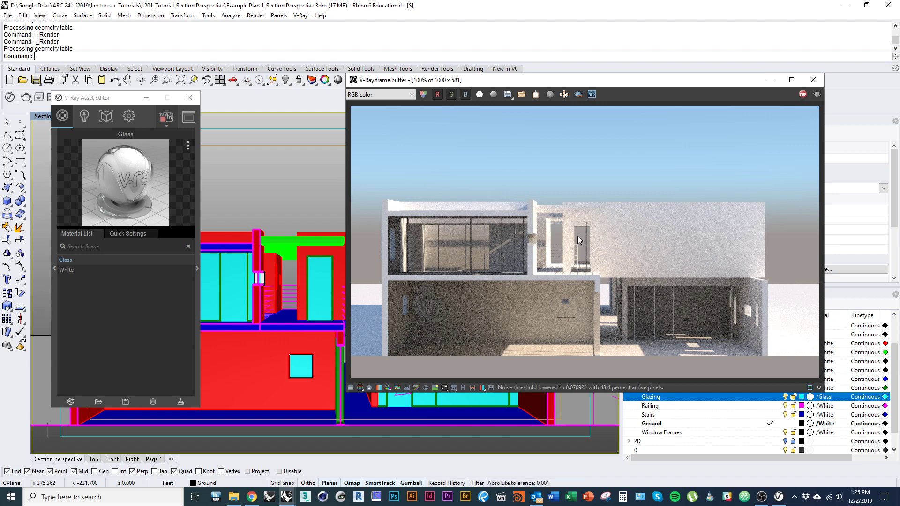
pyautogui.click(803, 96)
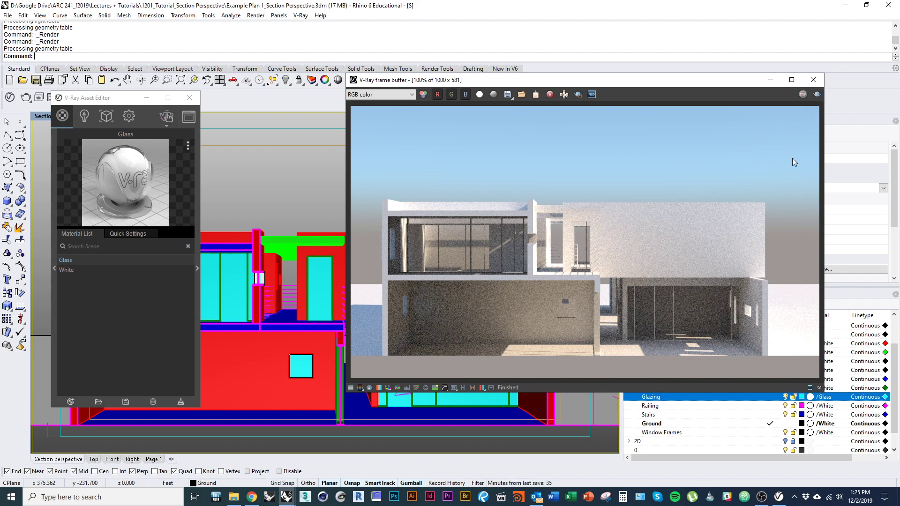
pyautogui.click(813, 80)
# Step: Turn off Interactive and Progressive rendering in the V-Ray renderer settings and adjust the render Quality
pyautogui.click(129, 117)
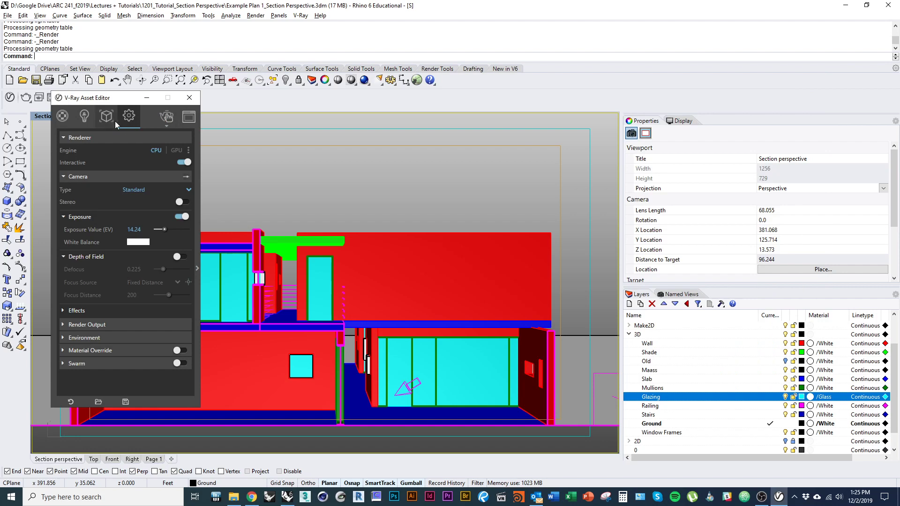
pyautogui.click(89, 176)
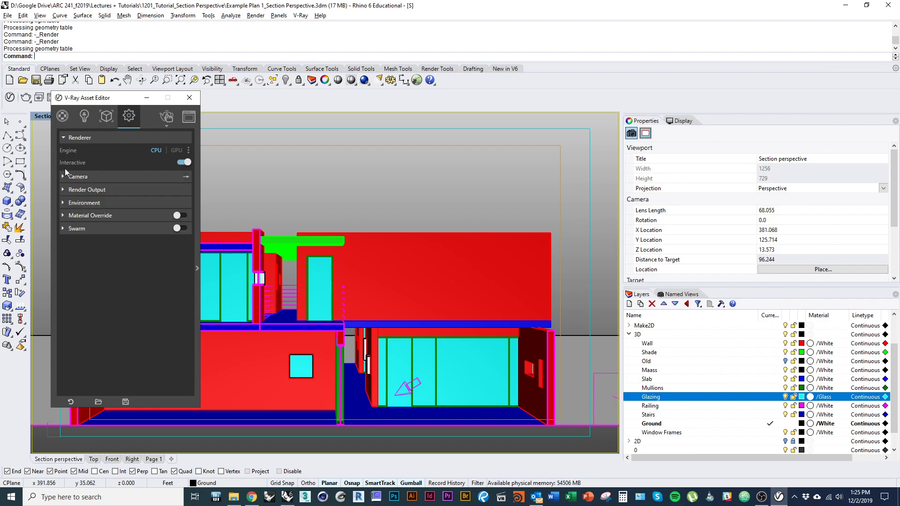
pyautogui.click(183, 164)
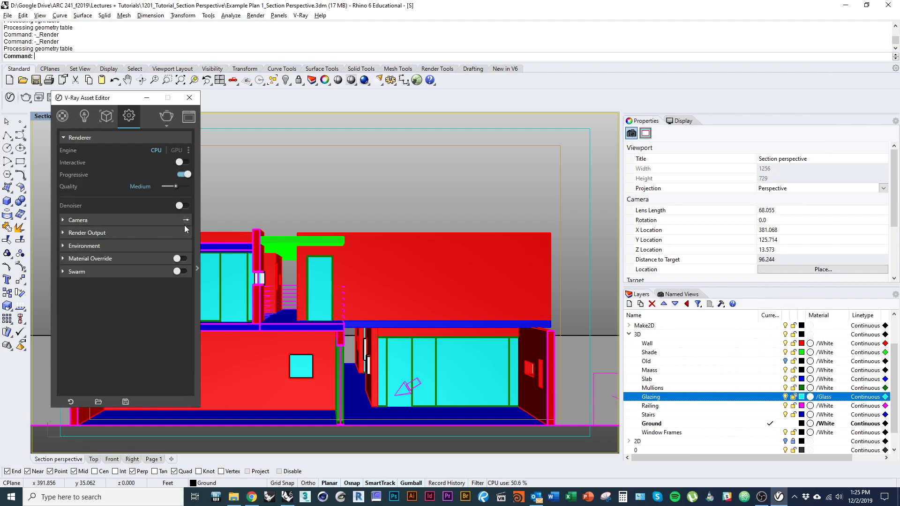
pyautogui.click(184, 175)
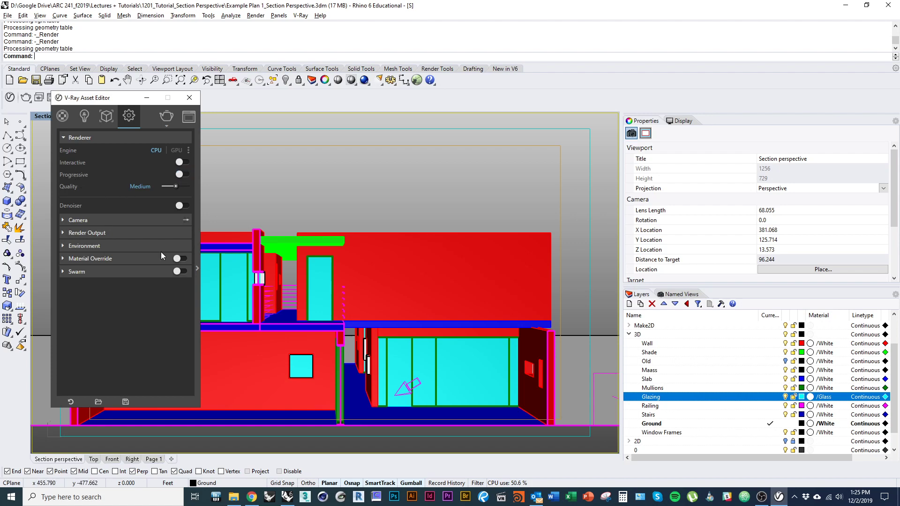
pyautogui.click(181, 187)
pyautogui.click(90, 140)
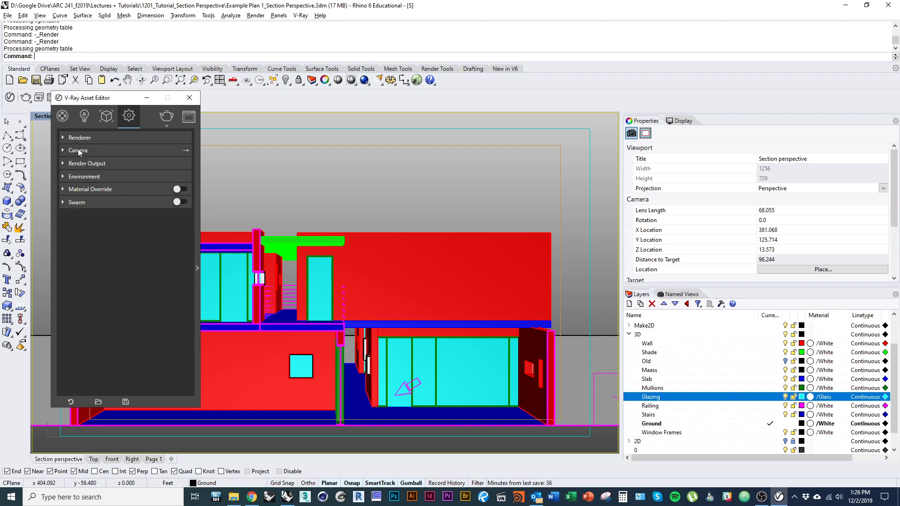
# Step: Open the Render Output dimensions with the image width ready for editing and close the Asset Editor
pyautogui.click(76, 164)
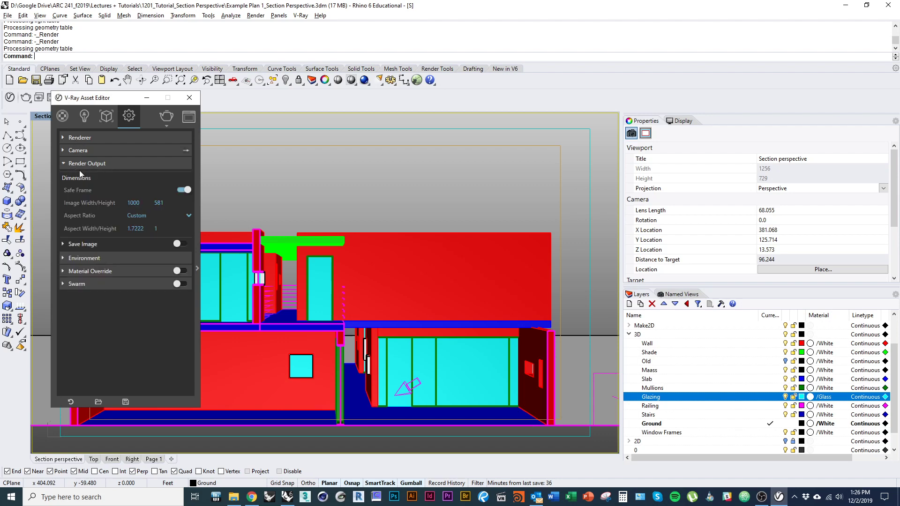
pyautogui.click(143, 203)
pyautogui.click(190, 97)
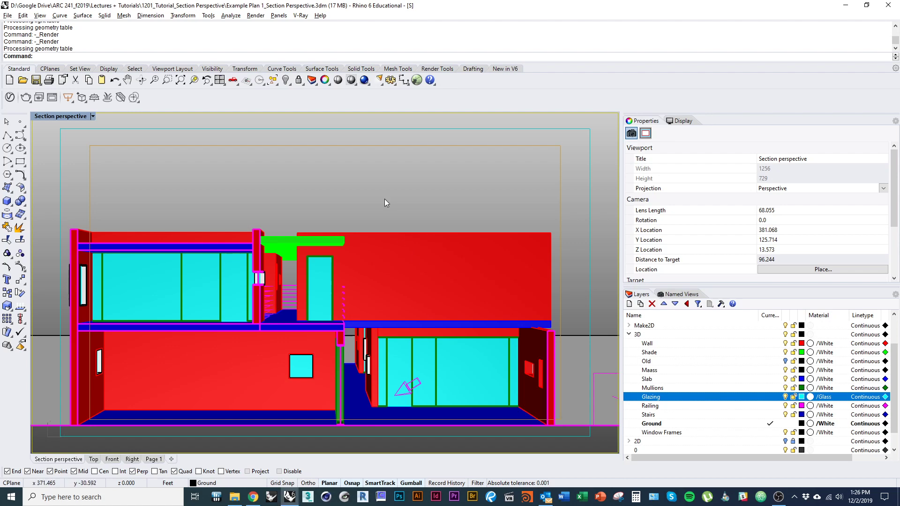
# Step: Measure the full width of the section's ground line across the view with the Distance command
pyautogui.write('distance')
pyautogui.press('Return')
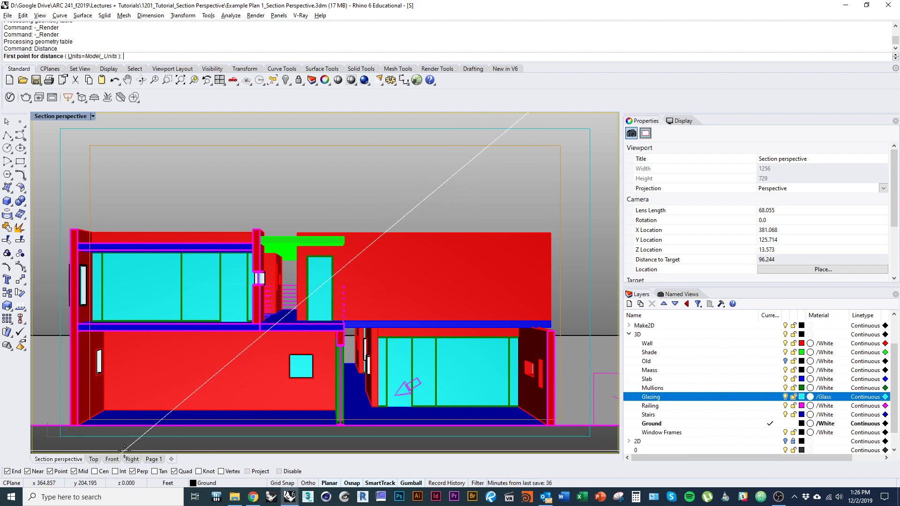
pyautogui.click(33, 425)
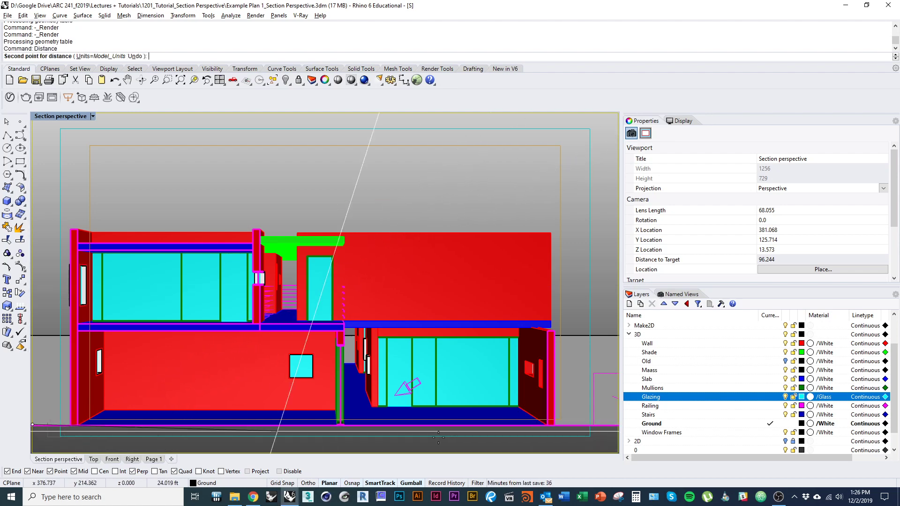
pyautogui.click(614, 425)
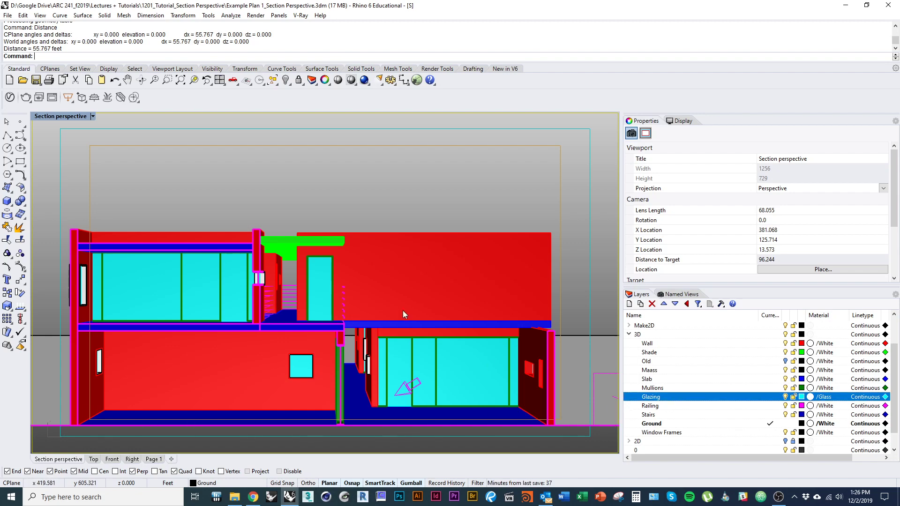
pyautogui.hotkey('alt', 'Tab')
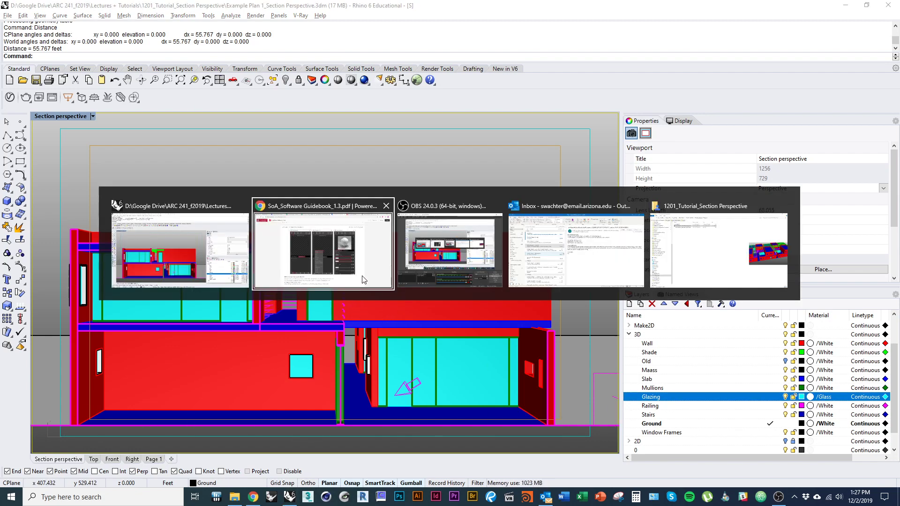
pyautogui.press('Escape')
pyautogui.hotkey('alt', 'Tab')
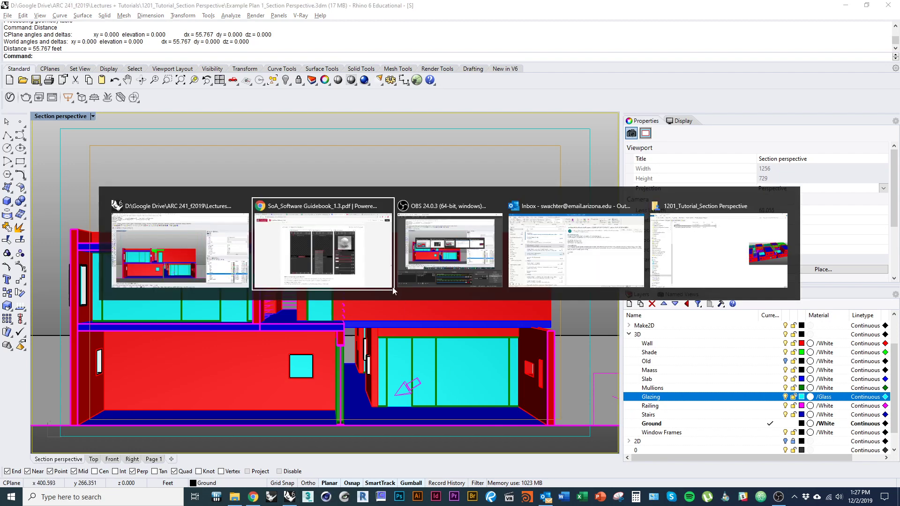
pyautogui.press('Escape')
# Step: Reopen the V-Ray Asset Editor at the Render Output dimensions and multiply 150 by 25 in Calculator to work out the image width
pyautogui.click(301, 17)
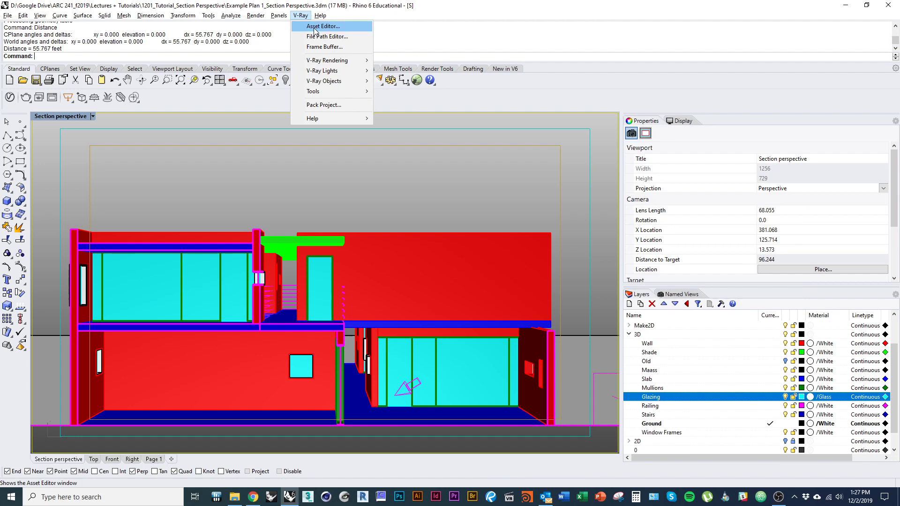
pyautogui.click(315, 28)
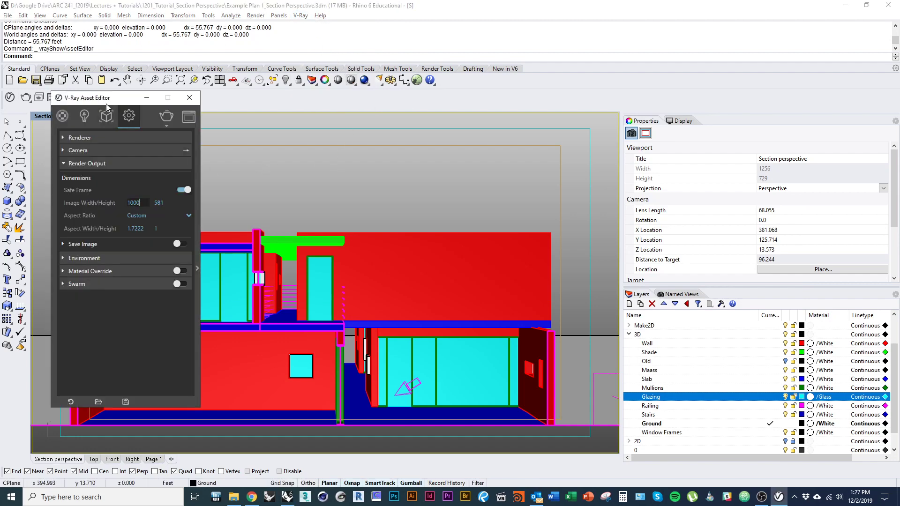
pyautogui.moveTo(106, 104); pyautogui.dragTo(105, 102)
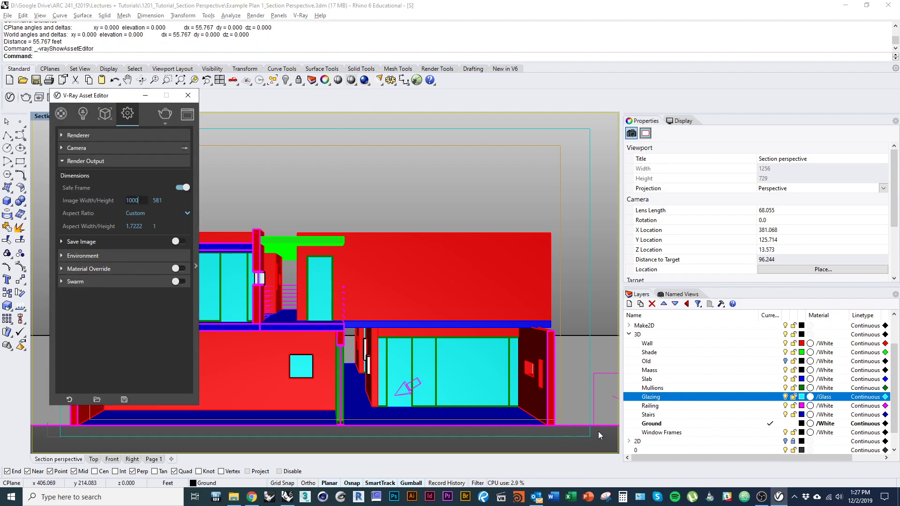
pyautogui.click(641, 396)
pyautogui.click(623, 497)
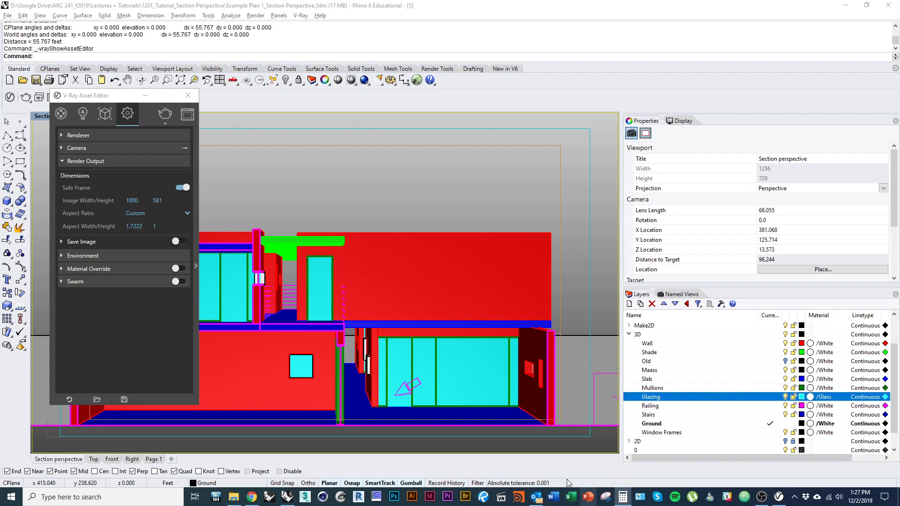
pyautogui.write('150')
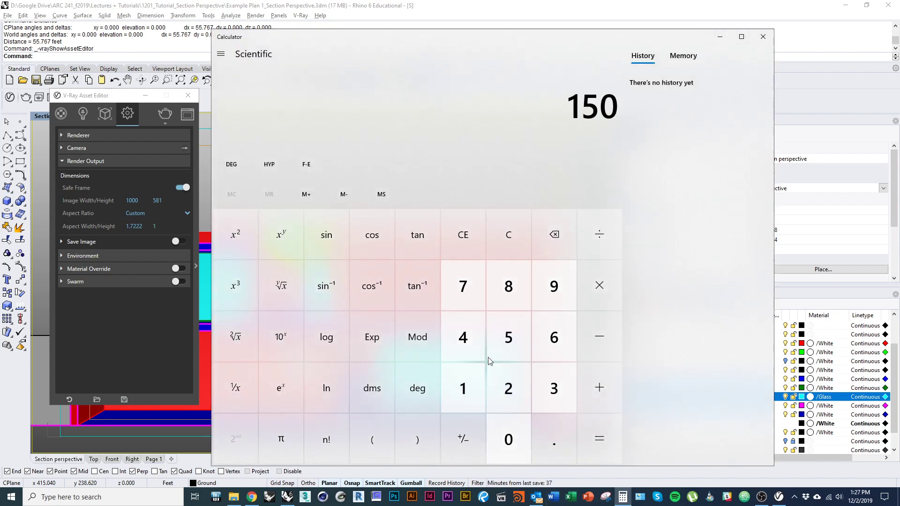
pyautogui.write('*25')
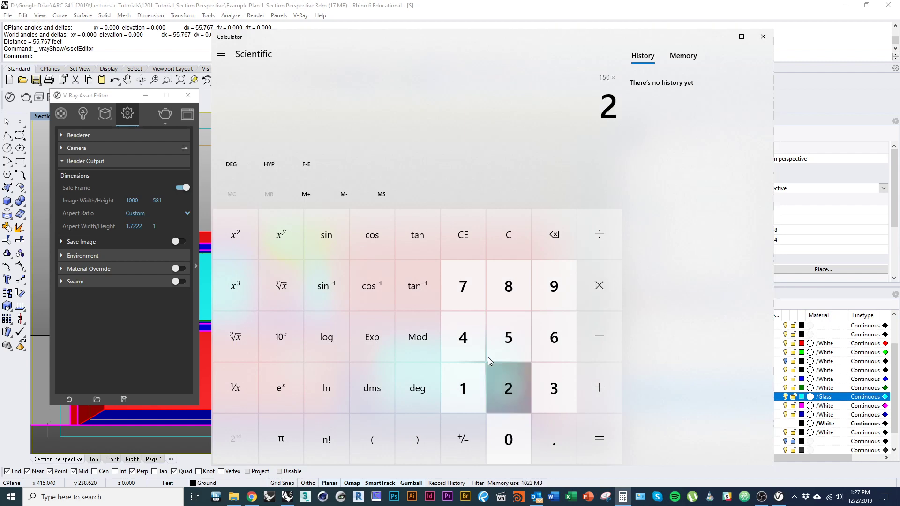
pyautogui.press('Return')
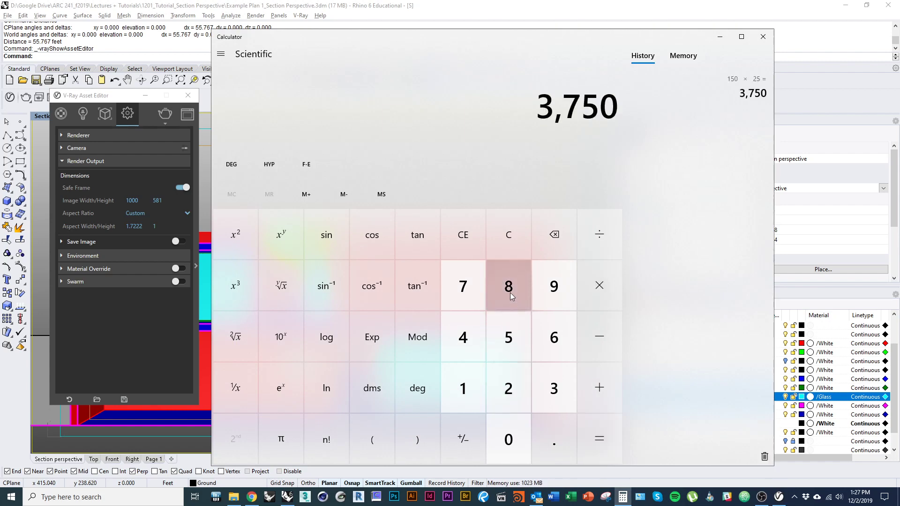
# Step: Return to Rhino, set the Render Output image width to 3750, and close the Asset Editor
pyautogui.click(565, 10)
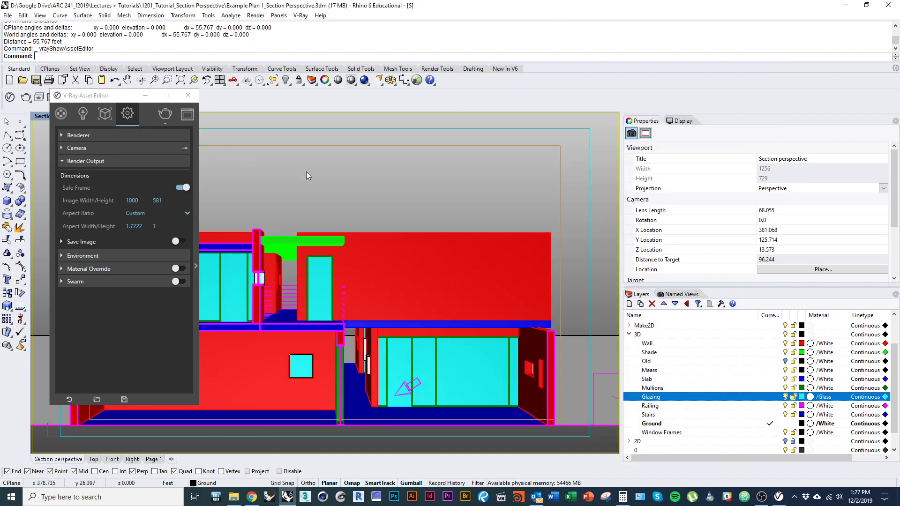
pyautogui.doubleClick(143, 200)
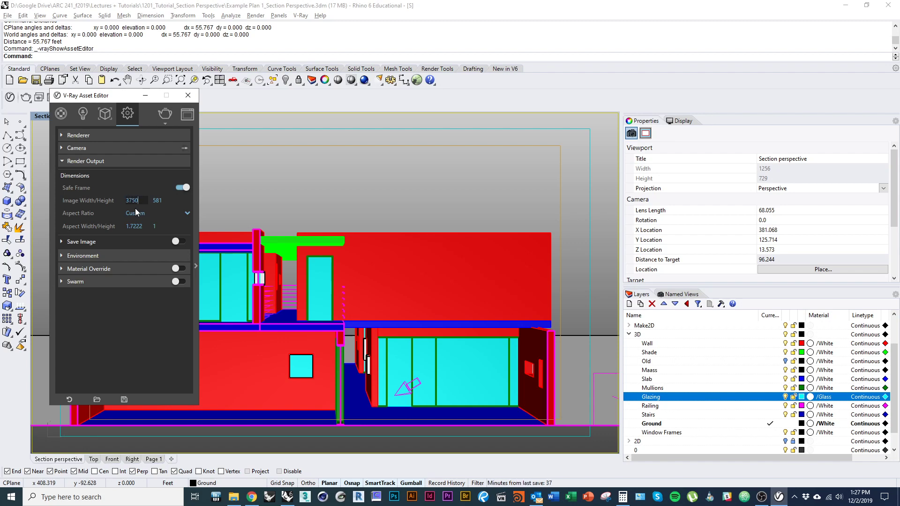
pyautogui.click(160, 201)
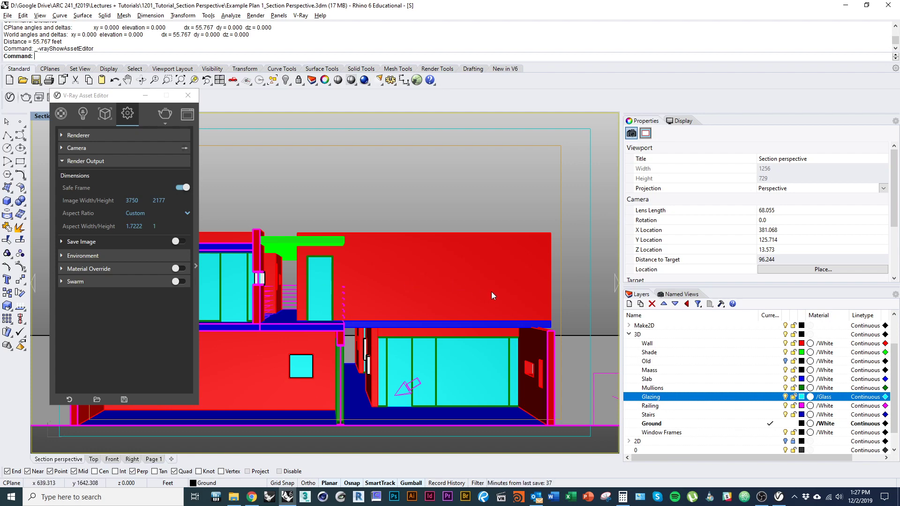
pyautogui.click(188, 96)
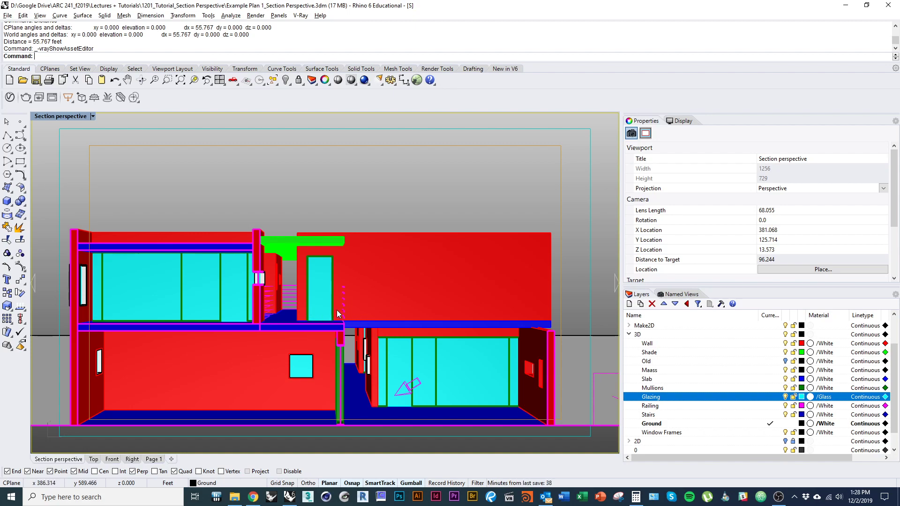
pyautogui.moveTo(345, 305); pyautogui.dragTo(393, 316, button='right')
pyautogui.scroll(8, 346, 281)
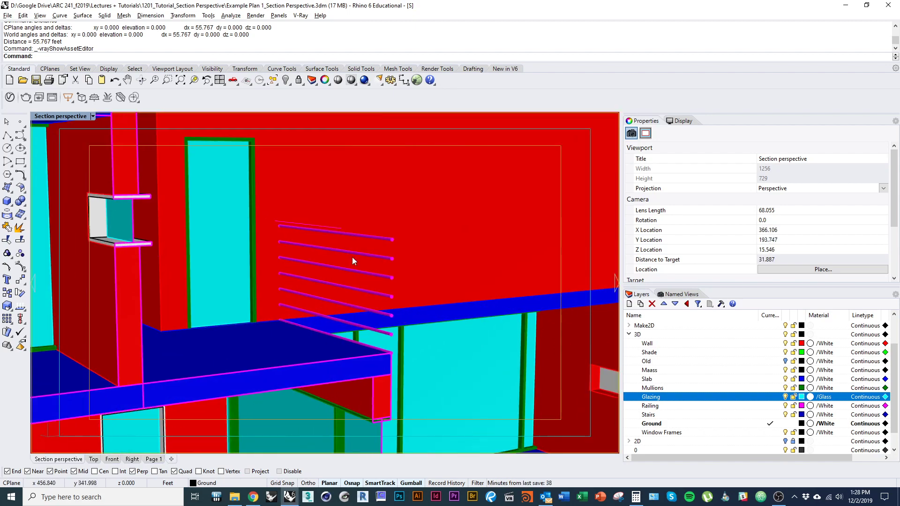
pyautogui.scroll(-10, 350, 348)
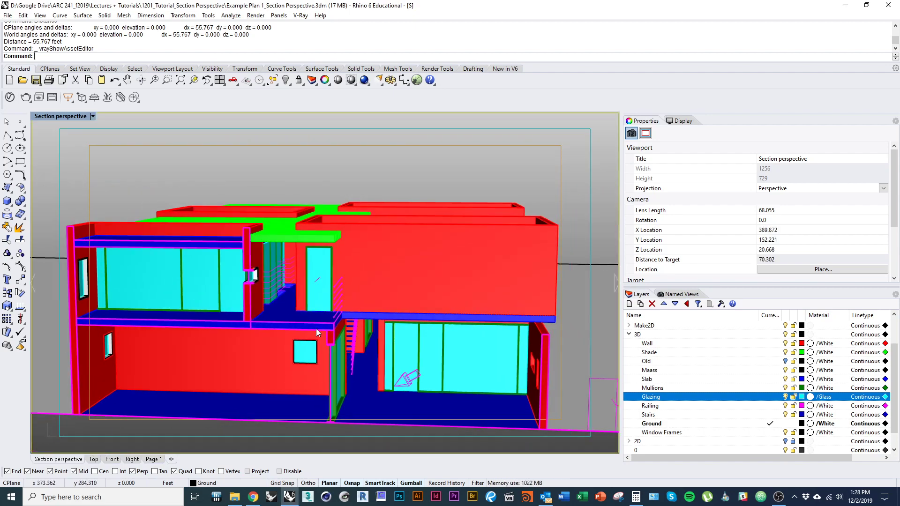
pyautogui.moveTo(319, 338); pyautogui.dragTo(385, 338, button='right')
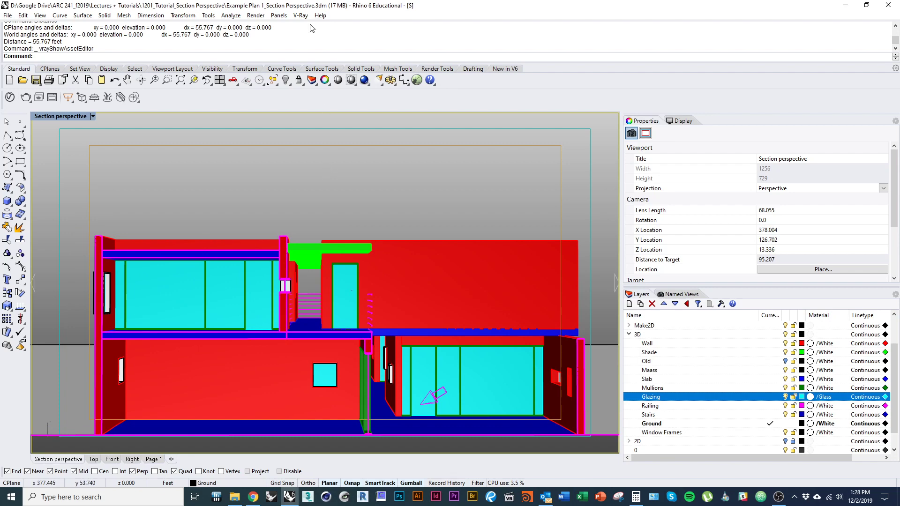
# Step: Reopen the V-Ray Asset Editor and look over the scene's material list with the Glass preview
pyautogui.click(300, 15)
pyautogui.click(327, 26)
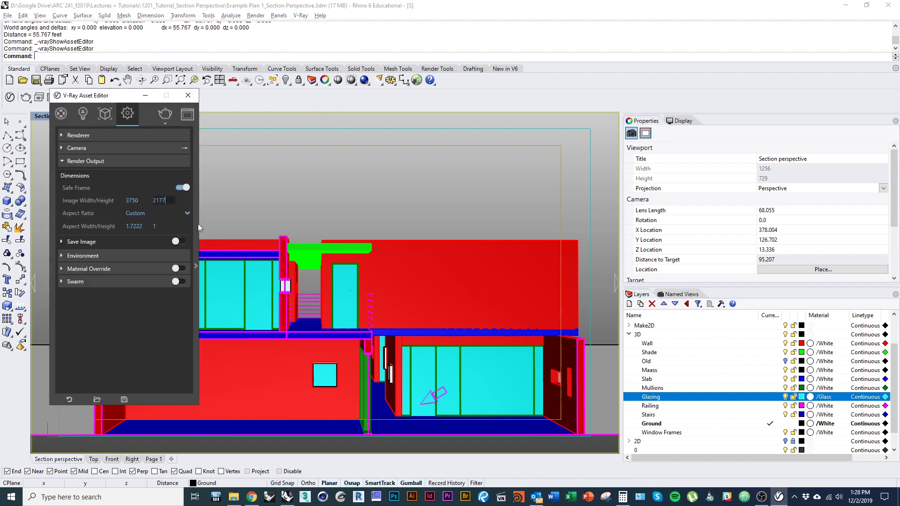
pyautogui.click(65, 114)
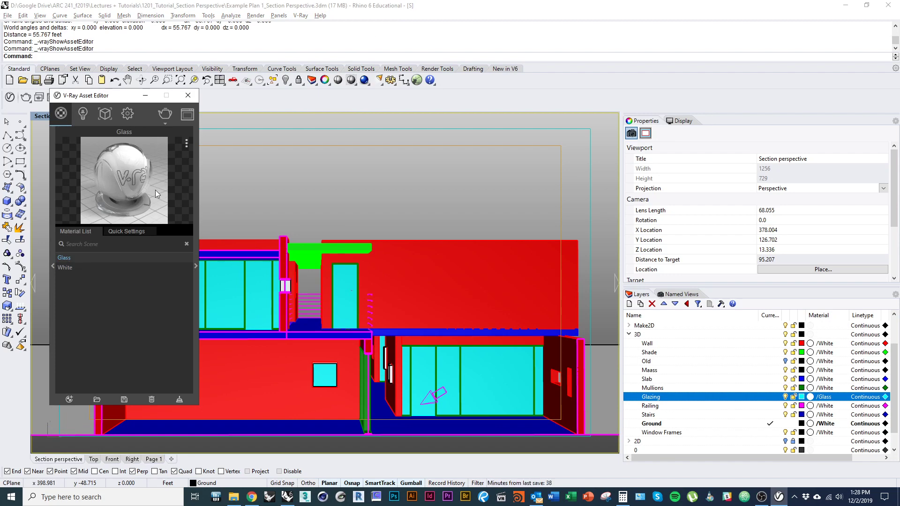
pyautogui.click(257, 209)
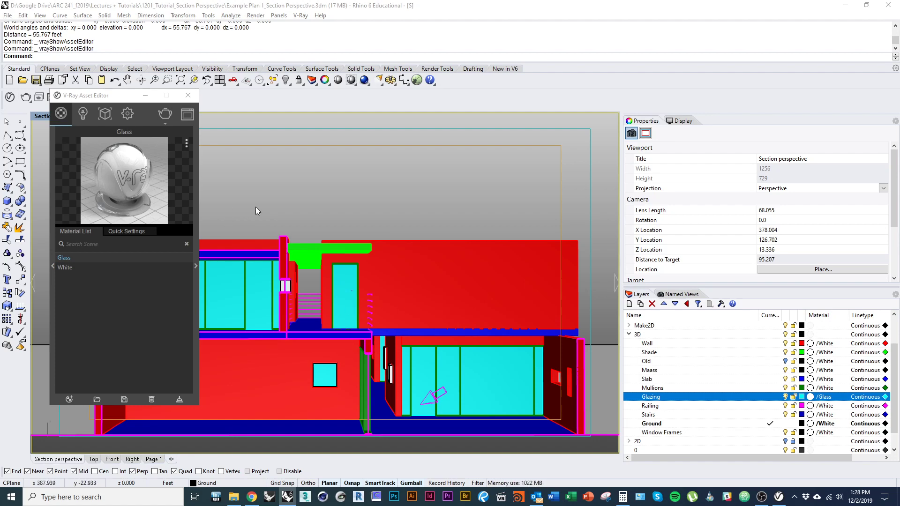
# Step: Restore the saved Section perspective named view and bring back the Render Output settings in the Asset Editor
pyautogui.click(679, 294)
pyautogui.click(648, 348)
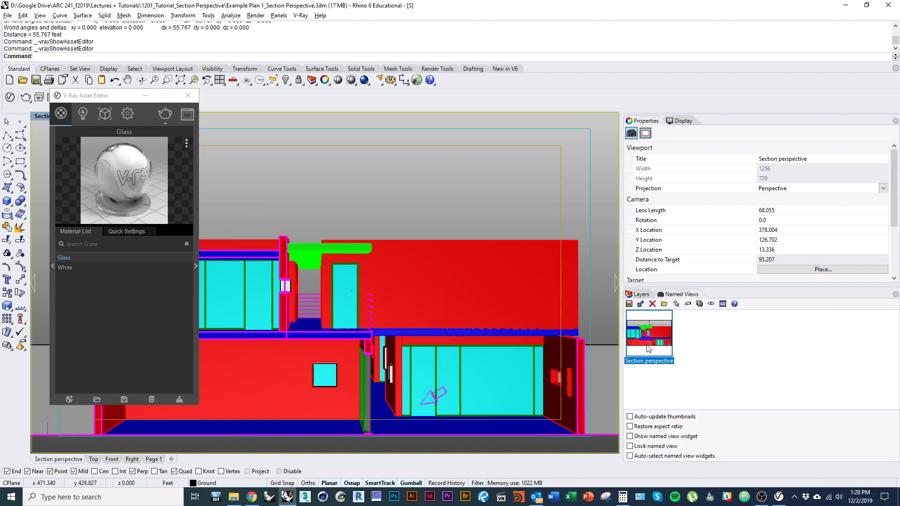
pyautogui.click(648, 348)
pyautogui.click(127, 114)
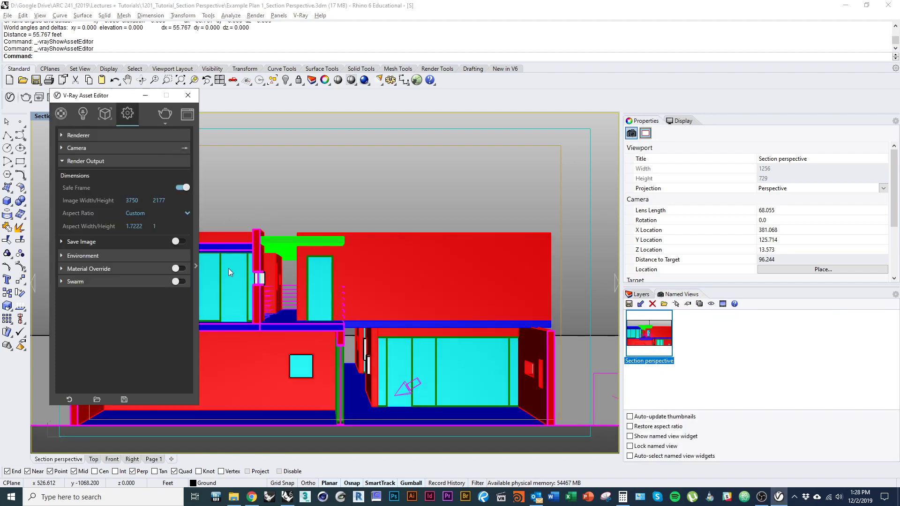